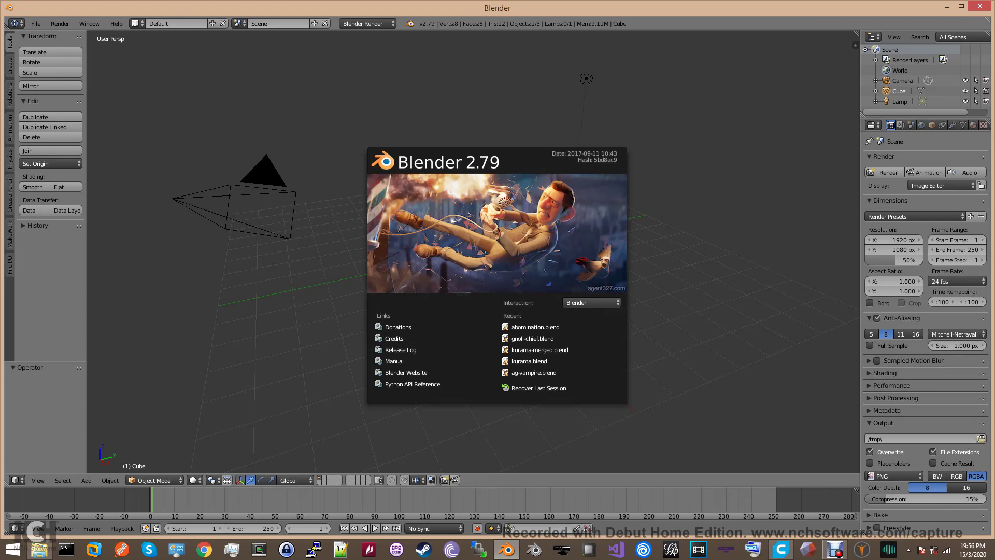
Step: Delete all the default objects (cube, camera and lamp) from the scene
key("Escape")
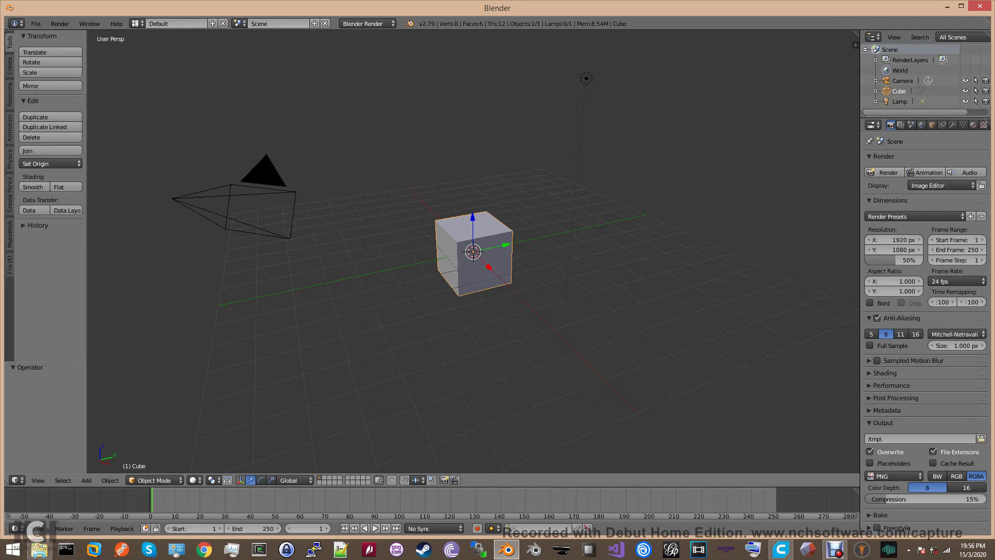
key("a")
key("a")
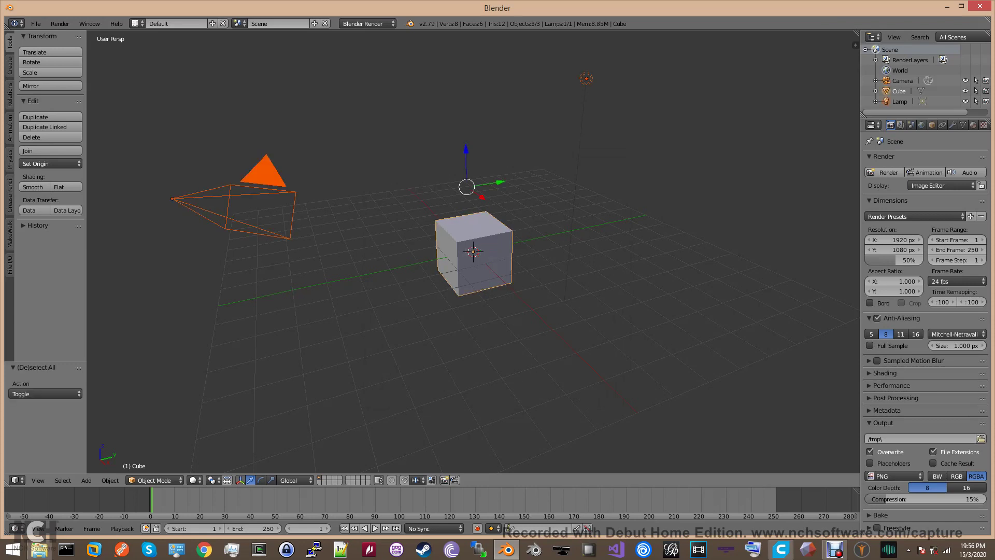
key("x")
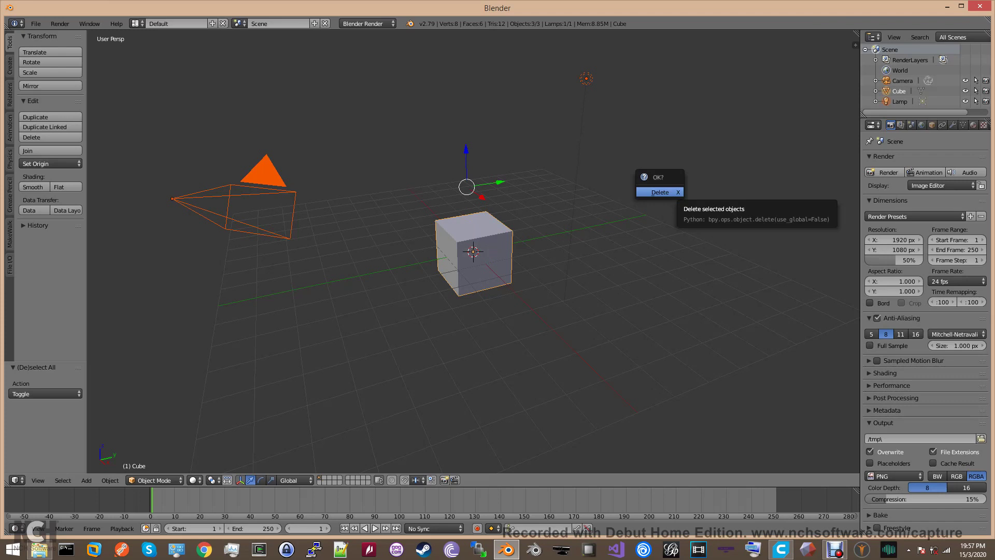
left_click(661, 192)
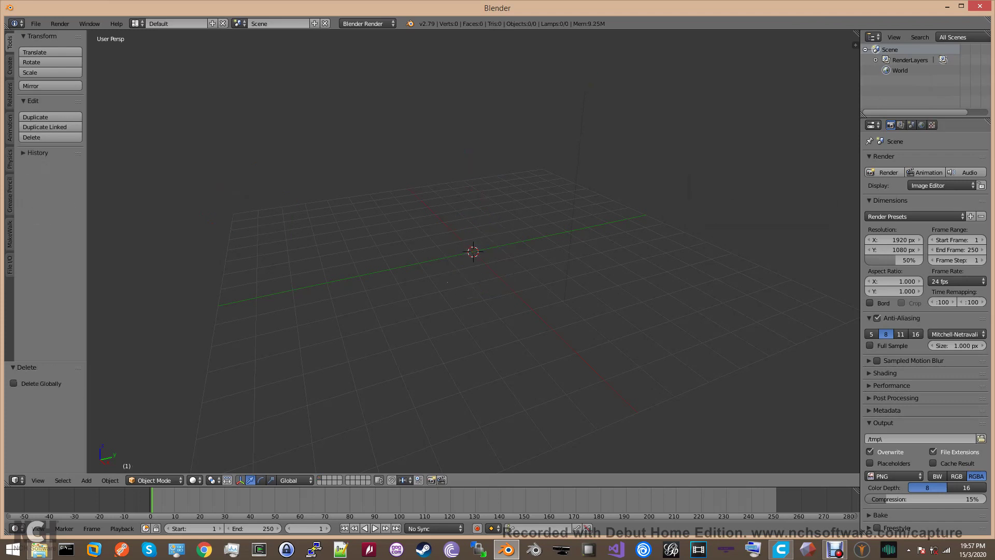
Step: Import the repaired Wulf-Hog STL model from the D:\Workspace folder
left_click(36, 23)
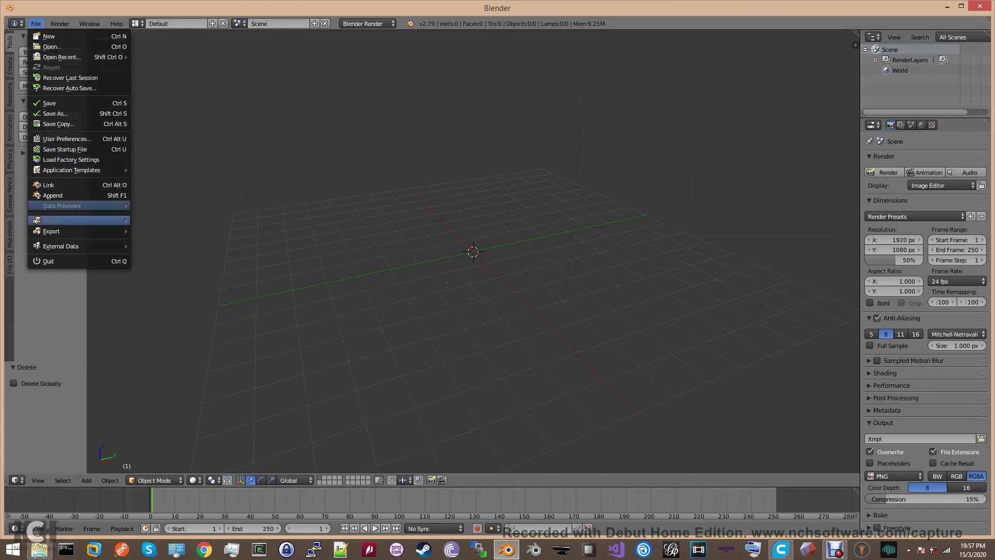
mouse_move(124, 221)
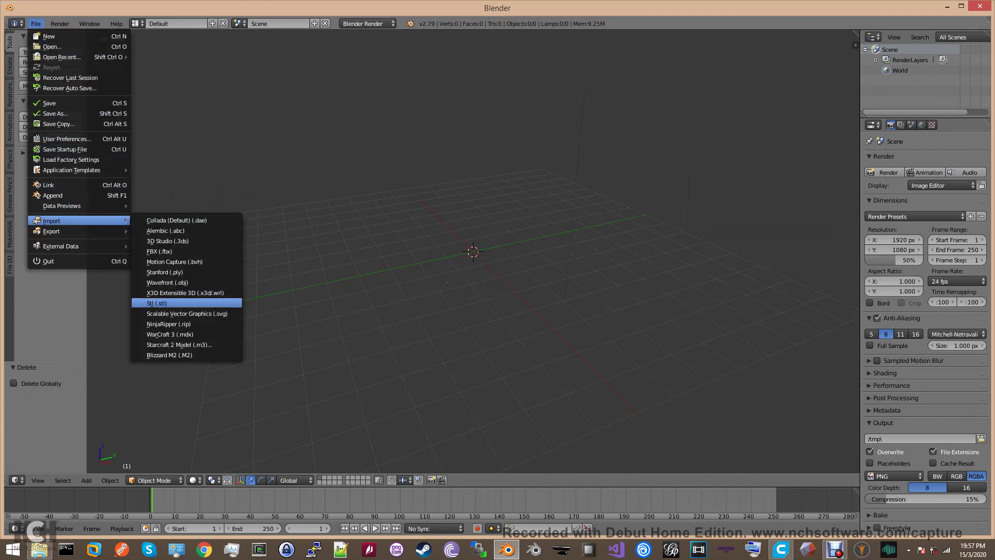
left_click(156, 303)
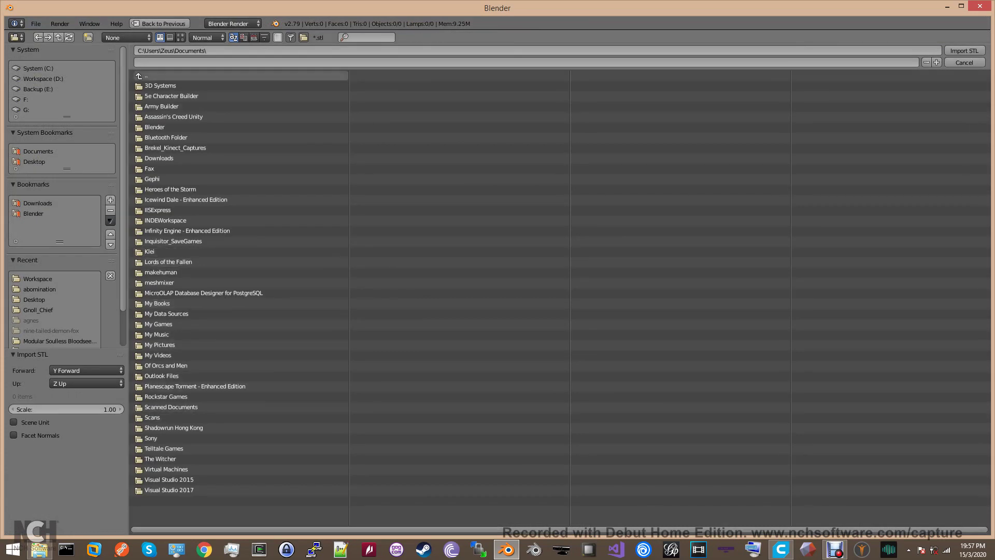
left_click(43, 79)
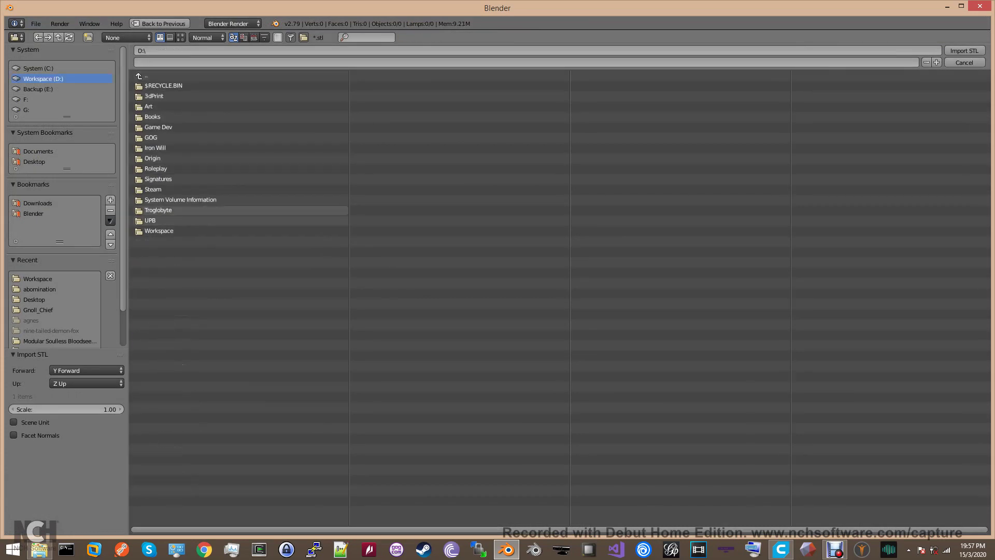
left_click(159, 231)
left_click(197, 86)
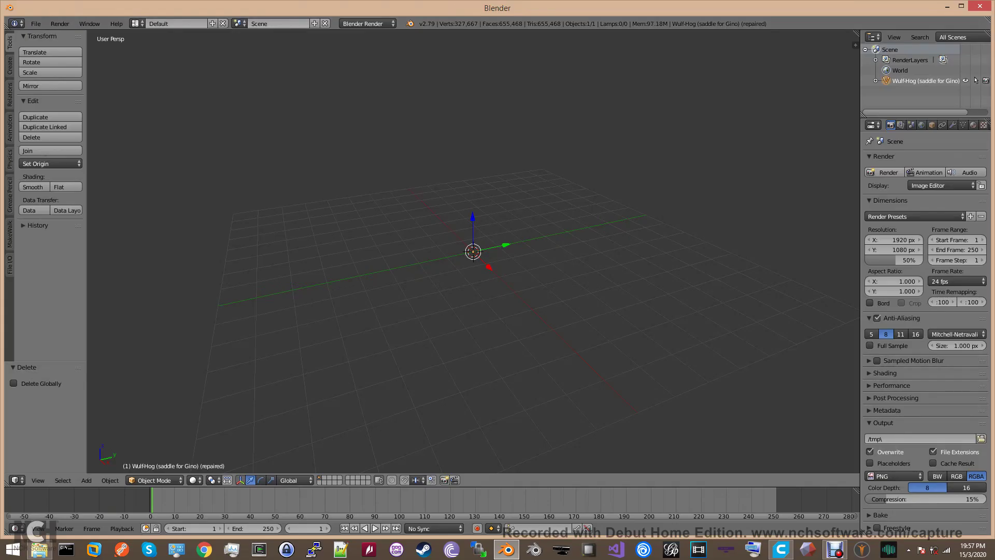
Step: Switch the viewport to orthographic projection and frame the whole Wulf-Hog model from the top
left_click(38, 481)
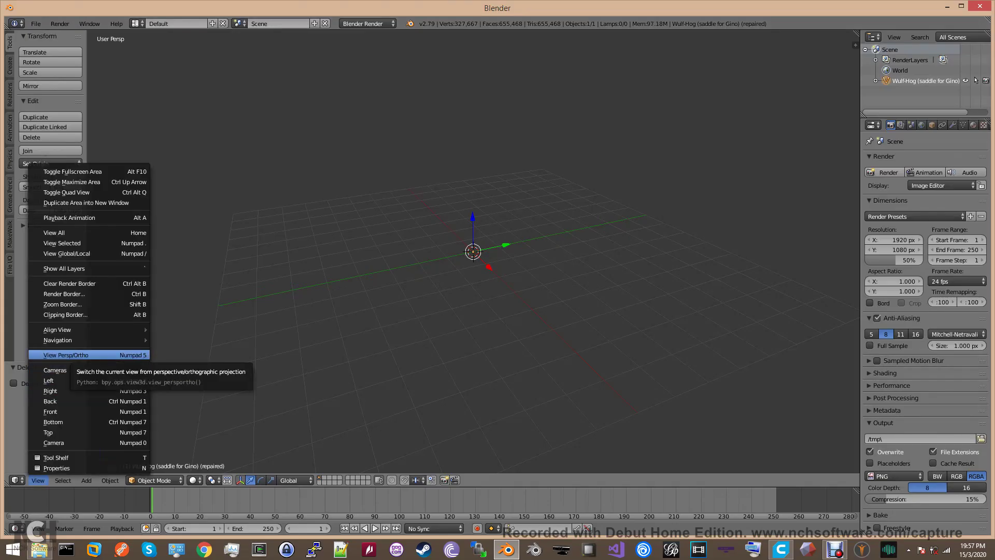
left_click(66, 356)
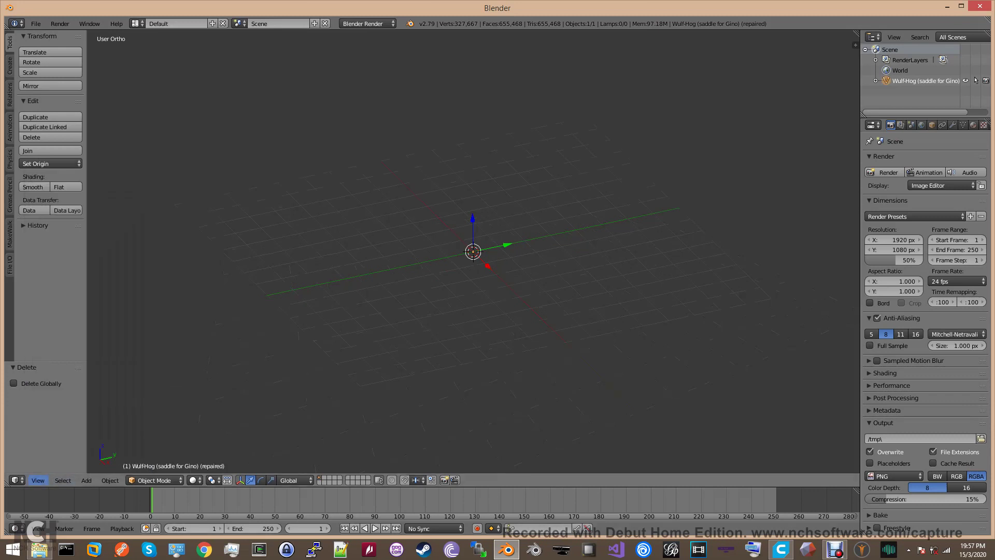
left_click(38, 480)
left_click(57, 422)
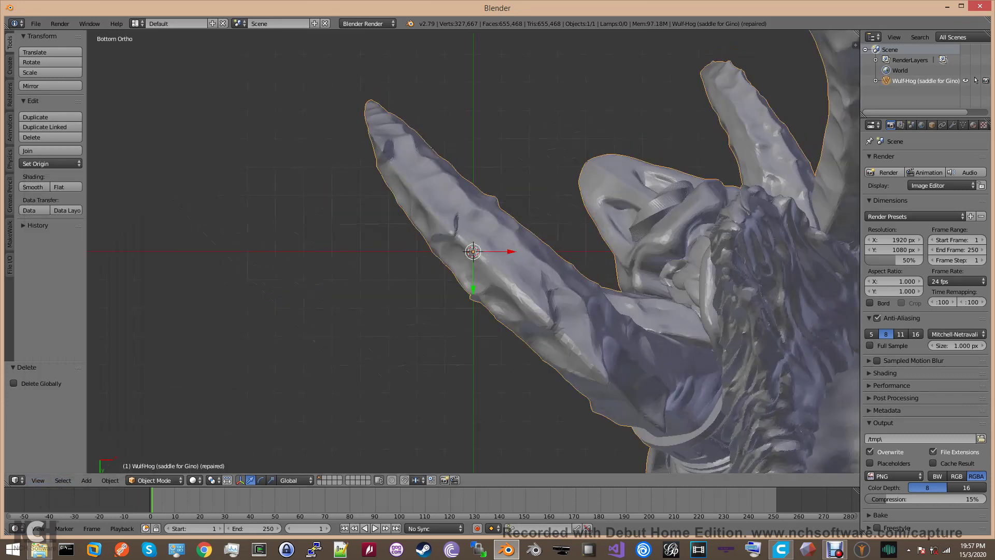
scroll(473, 252, "down", 4)
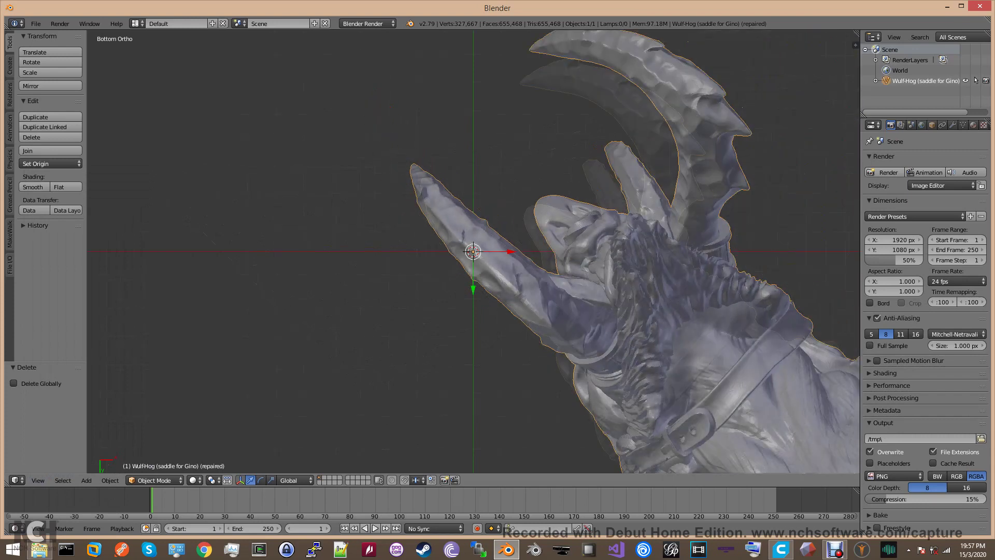
left_click(37, 480)
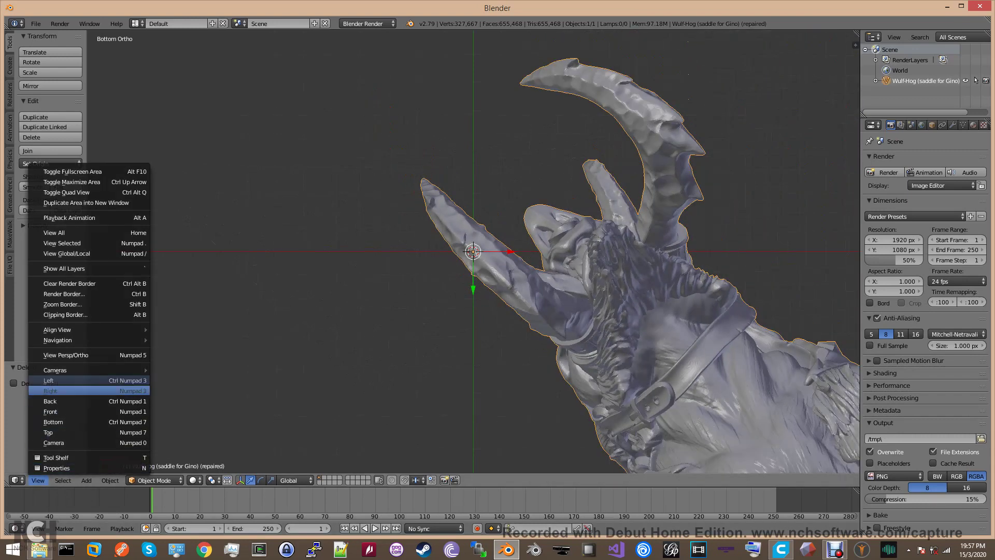
left_click(51, 432)
scroll(474, 252, "down", 4)
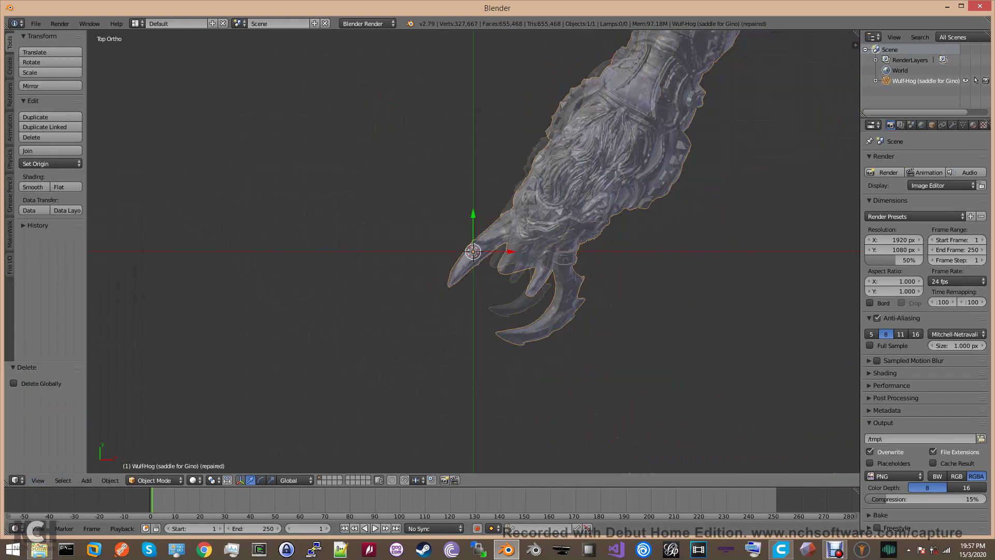
scroll(474, 252, "up", 3)
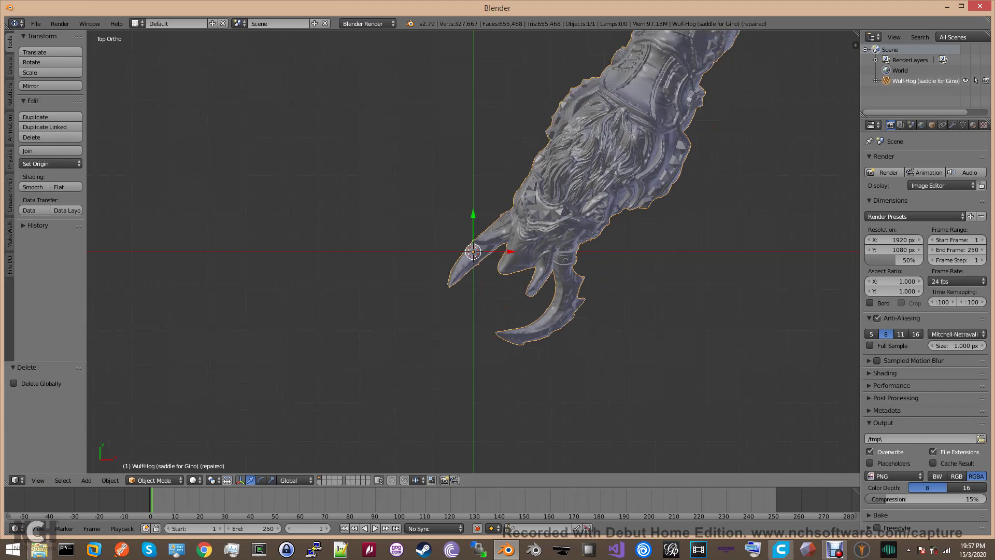
middle_click_drag(473, 251, 284, 391, "shift")
scroll(473, 251, "down", 4)
scroll(473, 252, "up", 5)
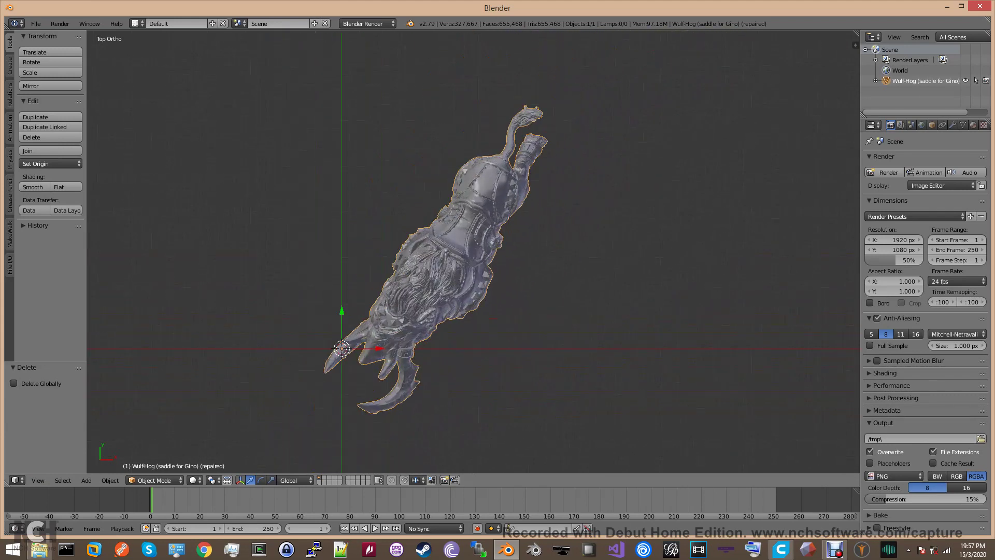
scroll(473, 252, "down", 1)
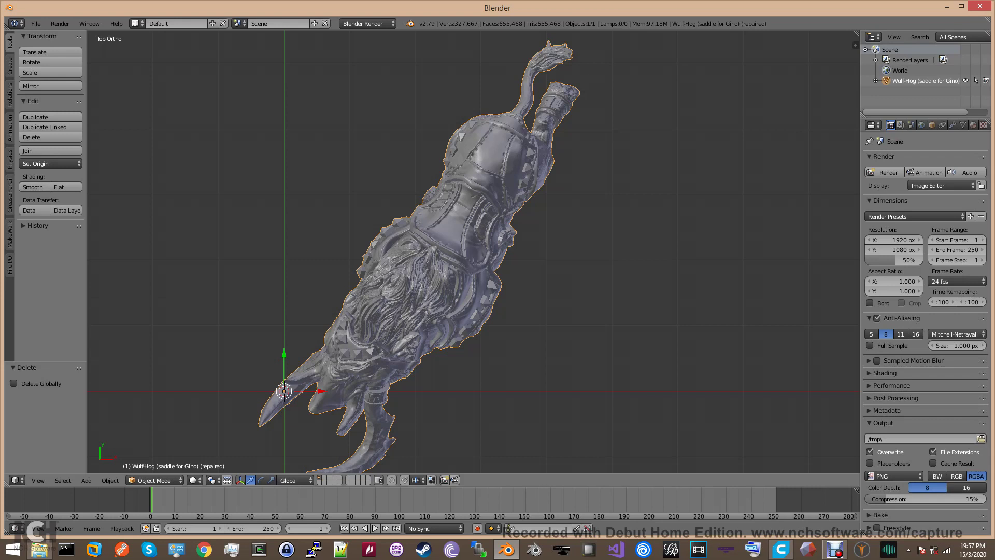
Step: Add a single-bone armature and move it beside the model, about 52.9 in X and 22.4 in Y
key("shift+a")
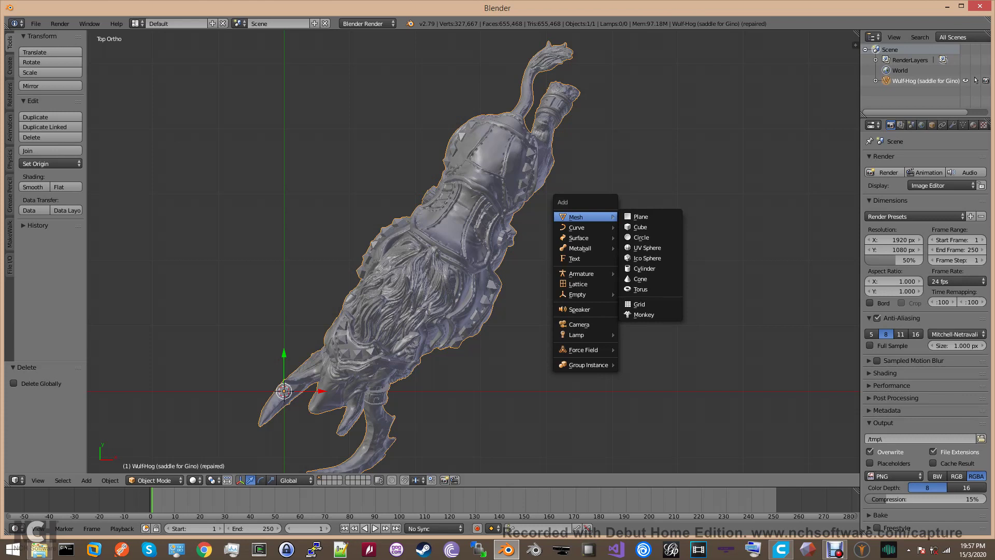
mouse_move(582, 273)
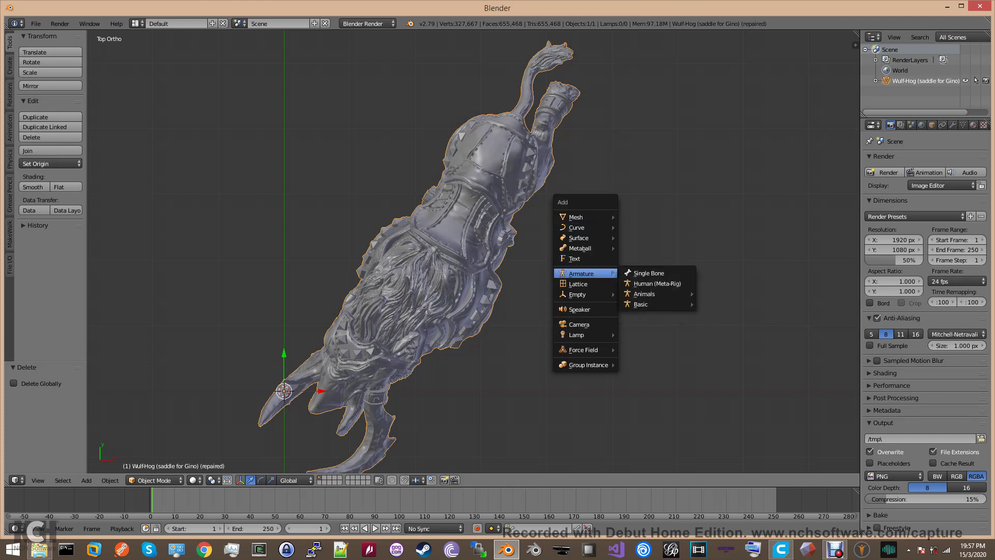
left_click(648, 273)
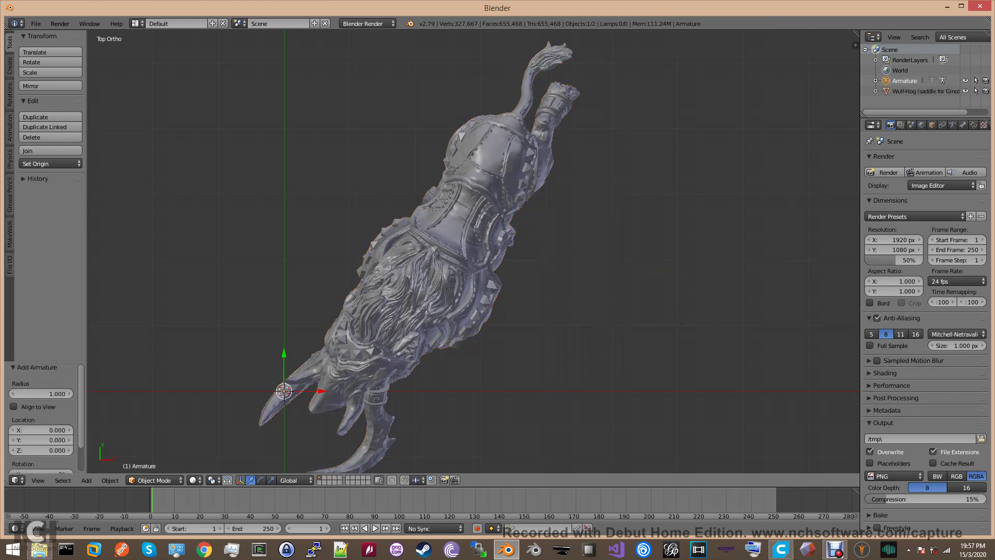
key("g")
left_click(632, 244)
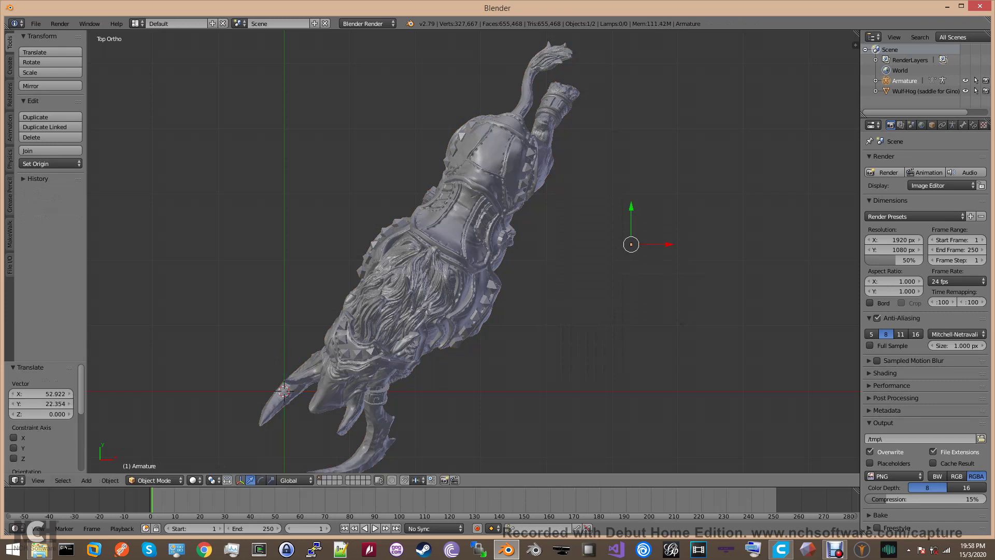
Step: Lengthen the bone in Edit Mode by moving its tip along the global Y axis, then return to Object Mode
key("Tab")
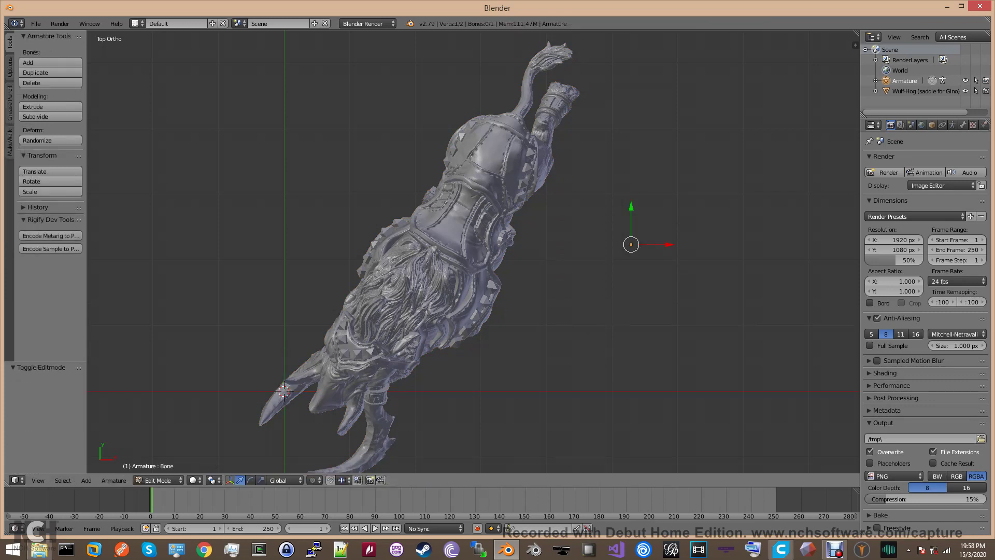
key("g")
key("y")
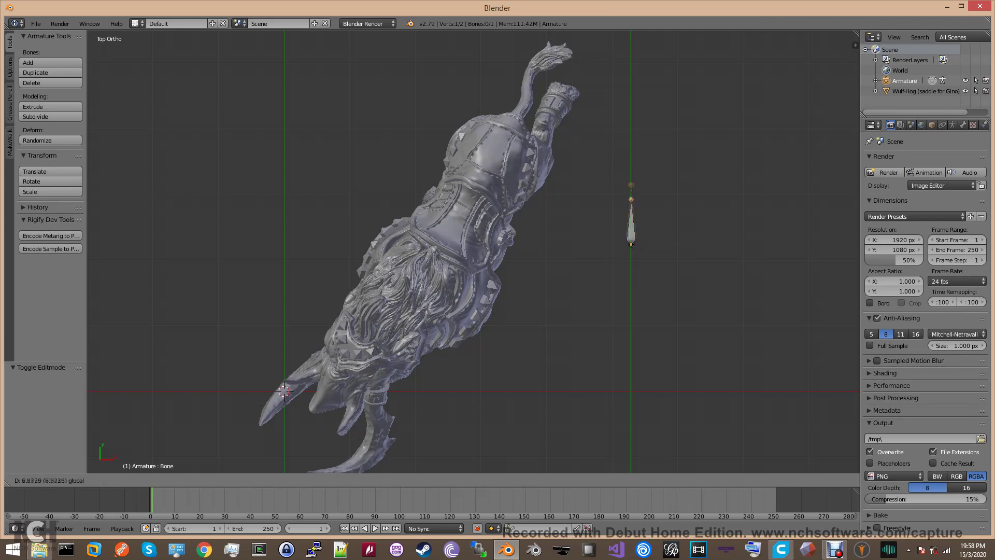
key("Return")
key("Tab")
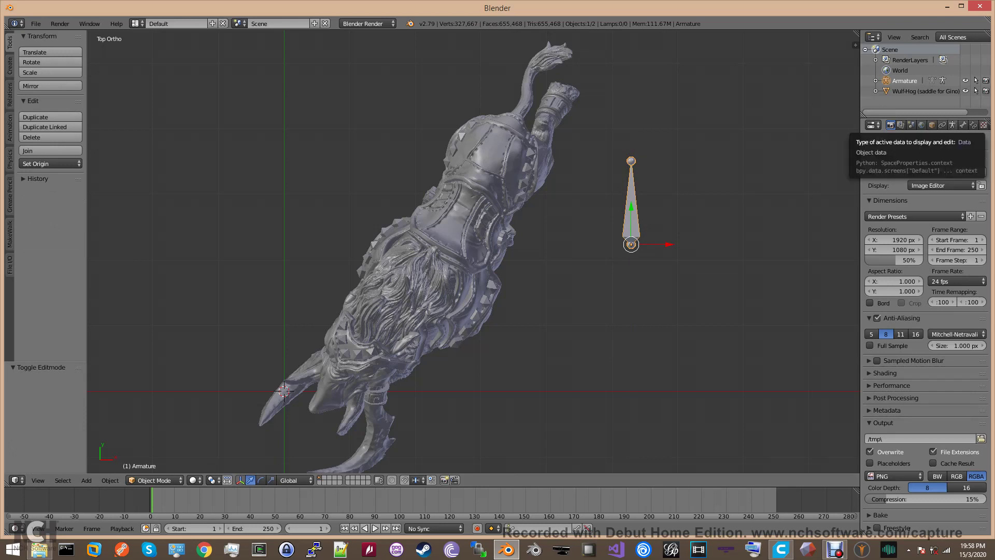
Step: Turn on X-Ray display for the armature
left_click(953, 125)
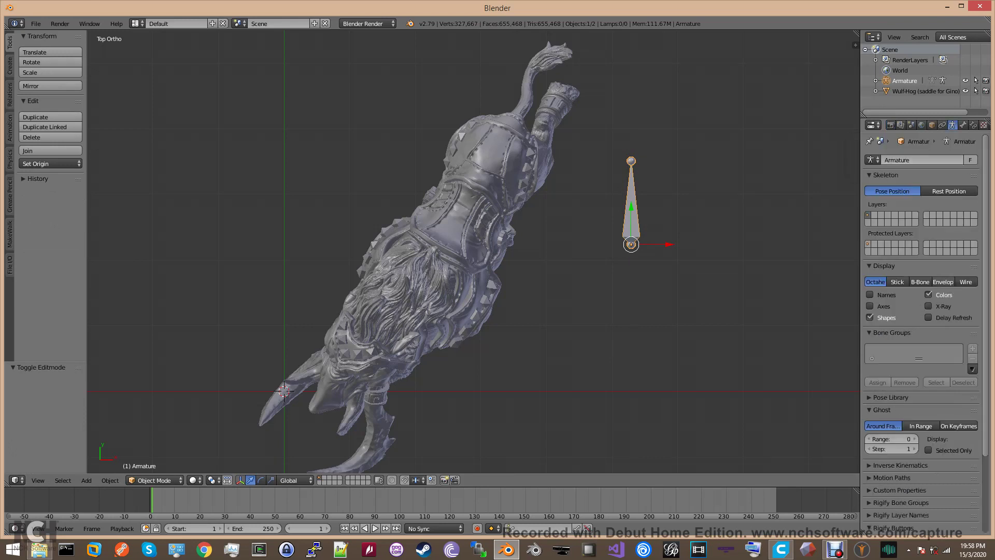
left_click(940, 306)
left_click(631, 244)
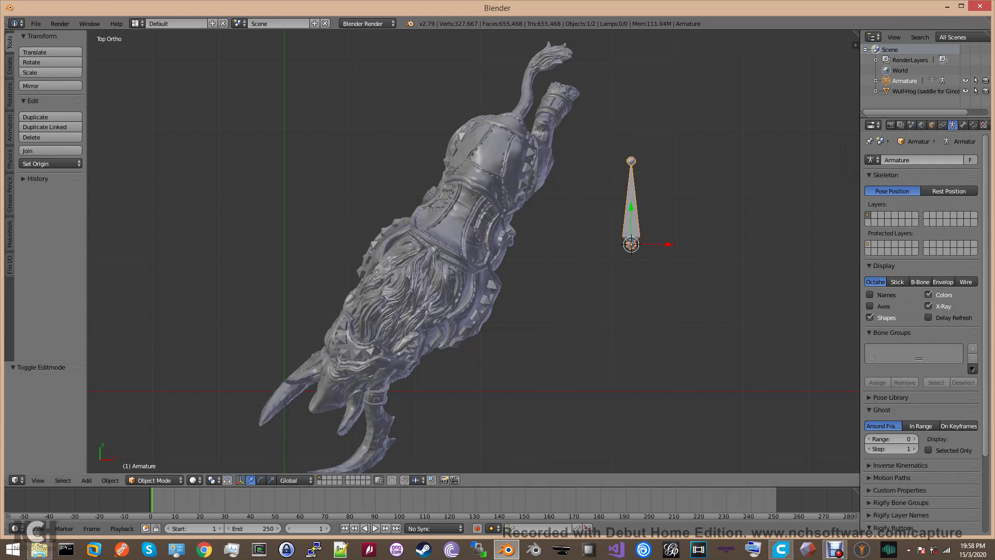
Step: Move the armature closer to the model and, in Edit Mode, place the bone's tip on the rump and its base on the tail root
key("g")
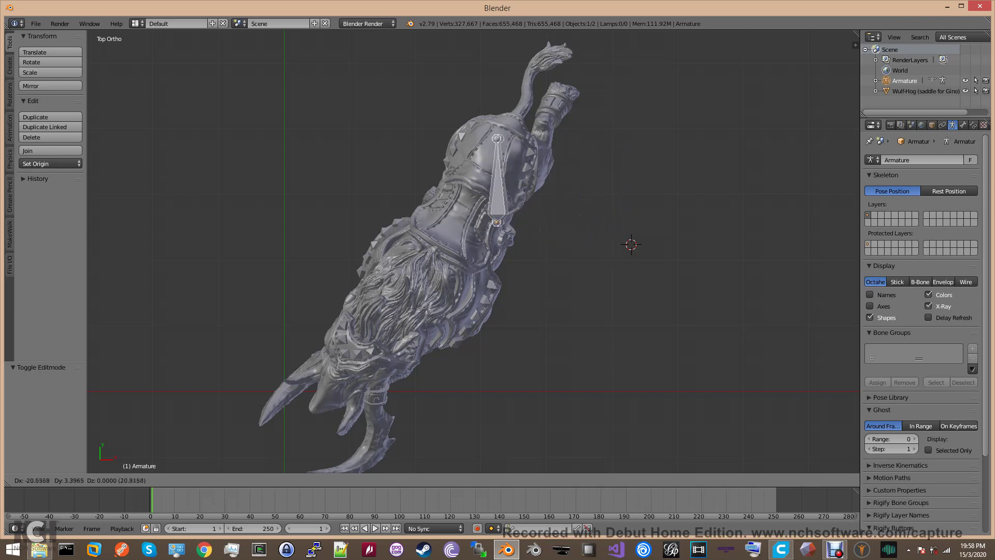
left_click(568, 153)
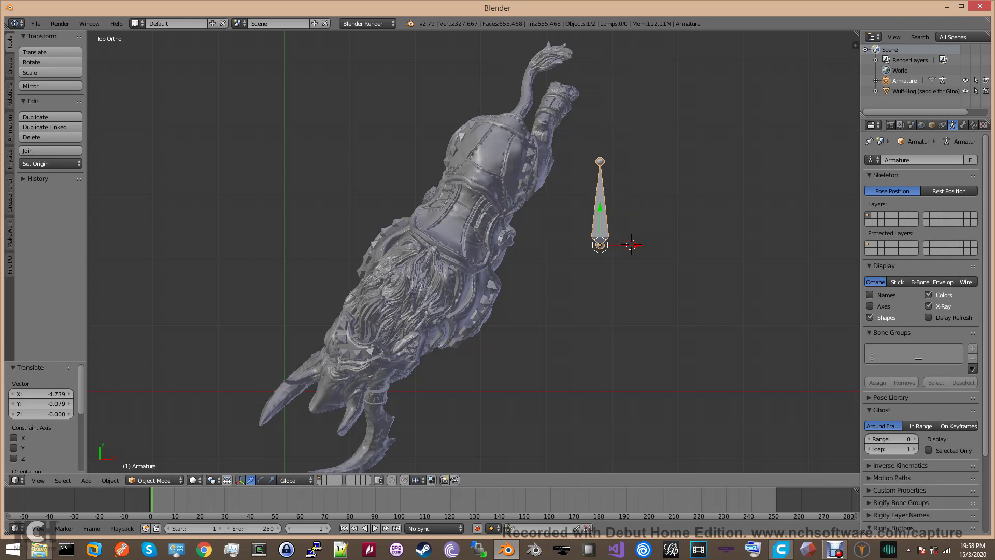
key("Tab")
key("g")
key("Return")
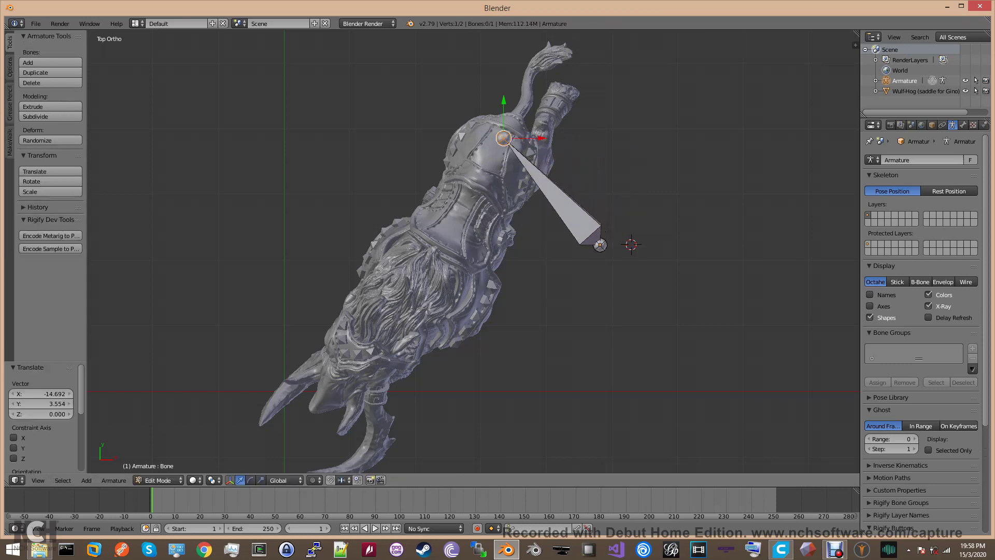
key("g")
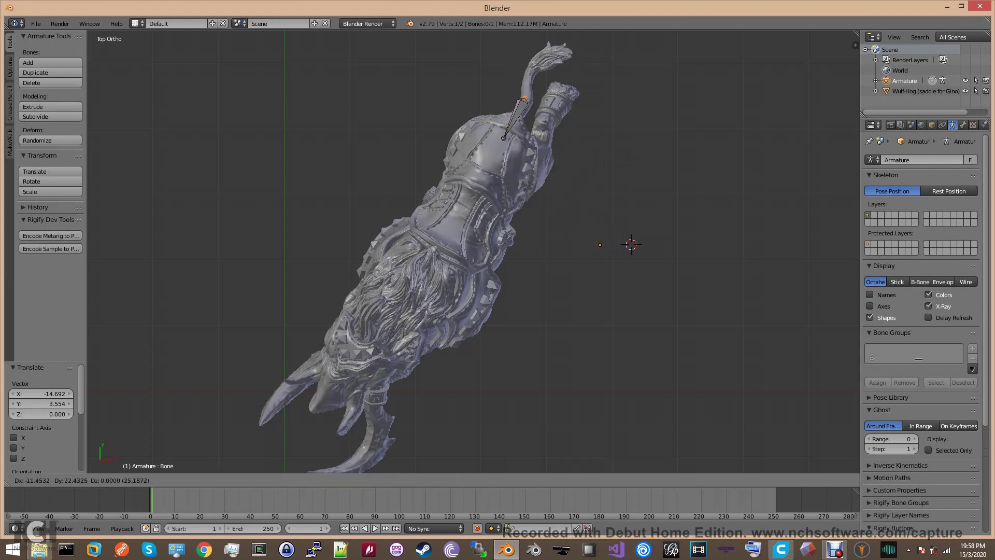
key("Return")
Step: In the left view, raise the bone's tip about 32.07 in Z to the rump and its base about 25.83 in Z into the hindquarters
left_click(38, 480)
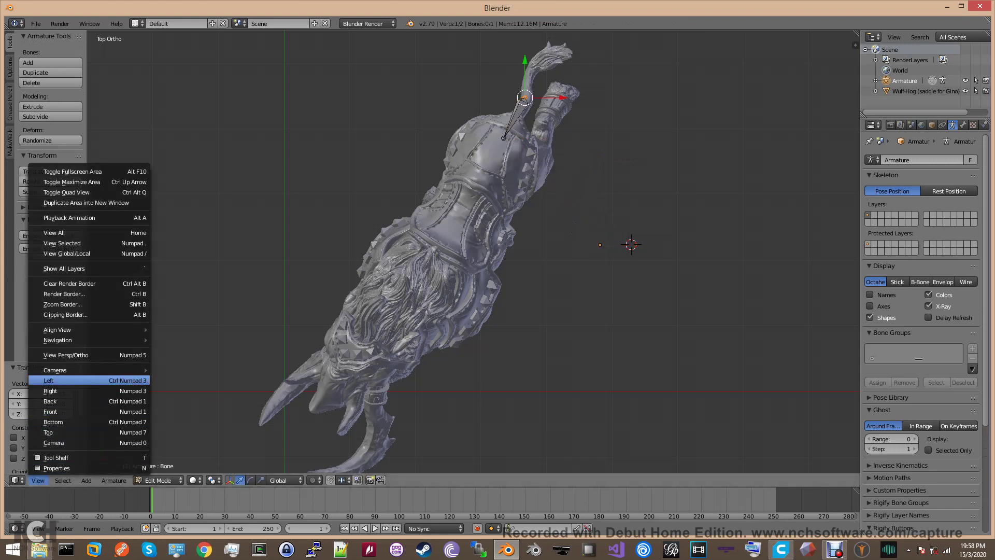
left_click(57, 380)
right_click(359, 245)
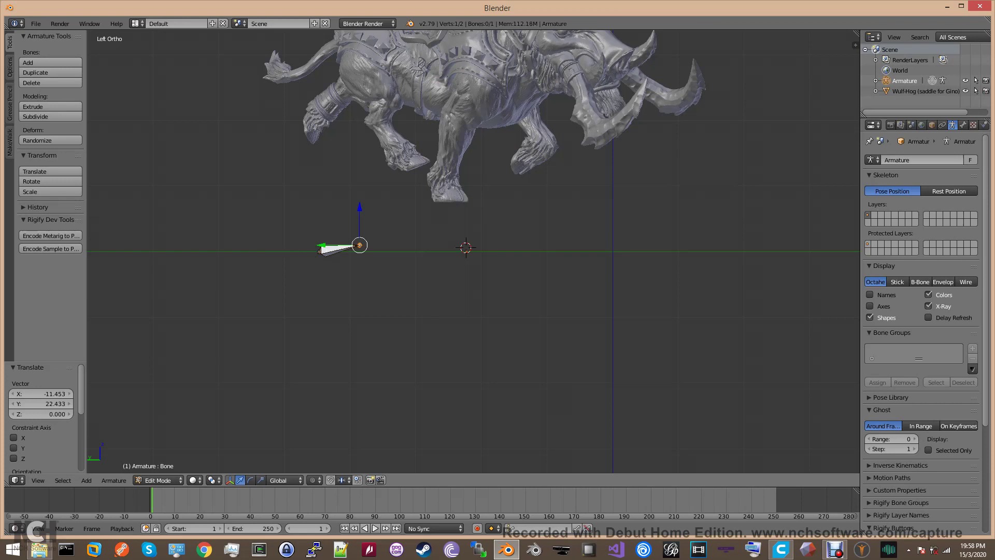
middle_click_drag(360, 246, 359, 320)
middle_click_drag(518, 280, 523, 277)
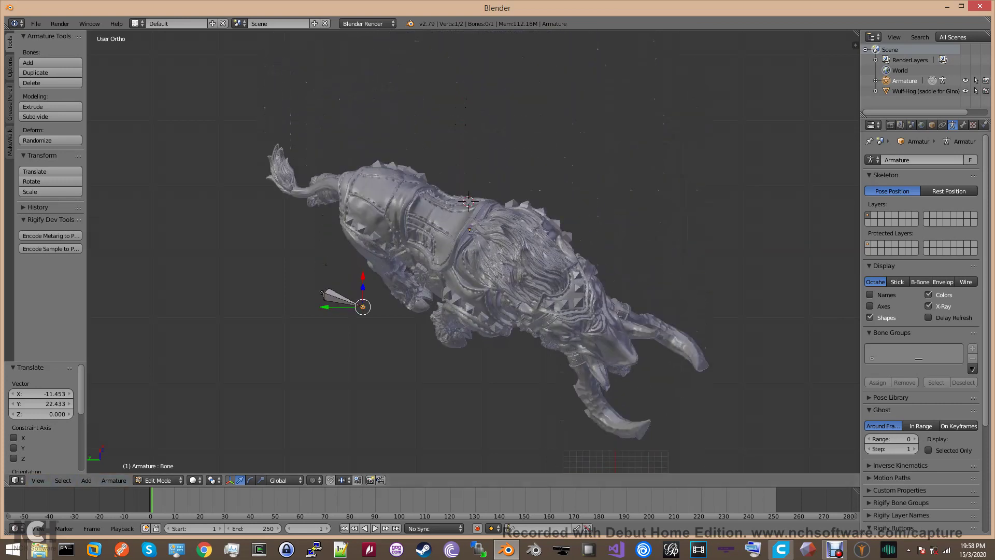
left_click(38, 480)
left_click(52, 379)
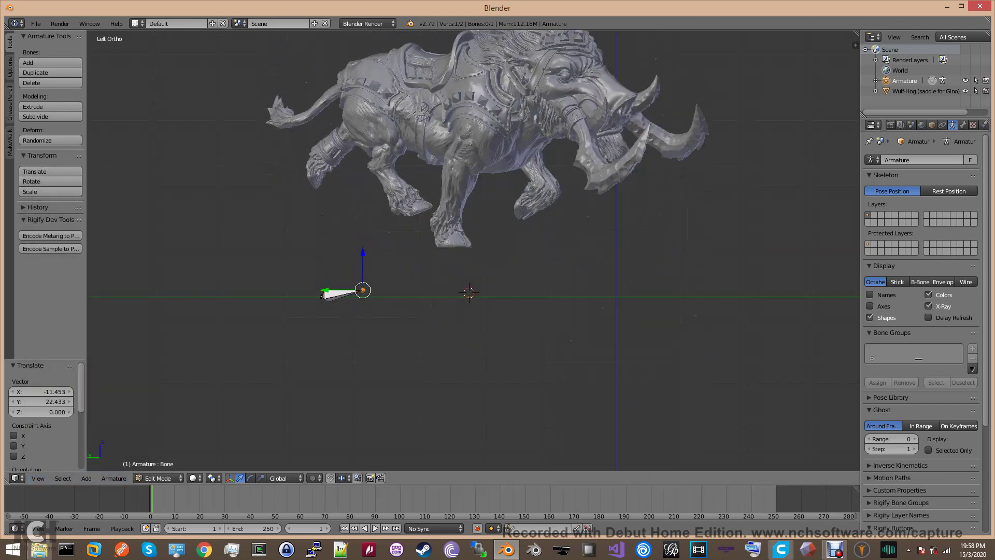
left_click_drag(363, 252, 363, 42)
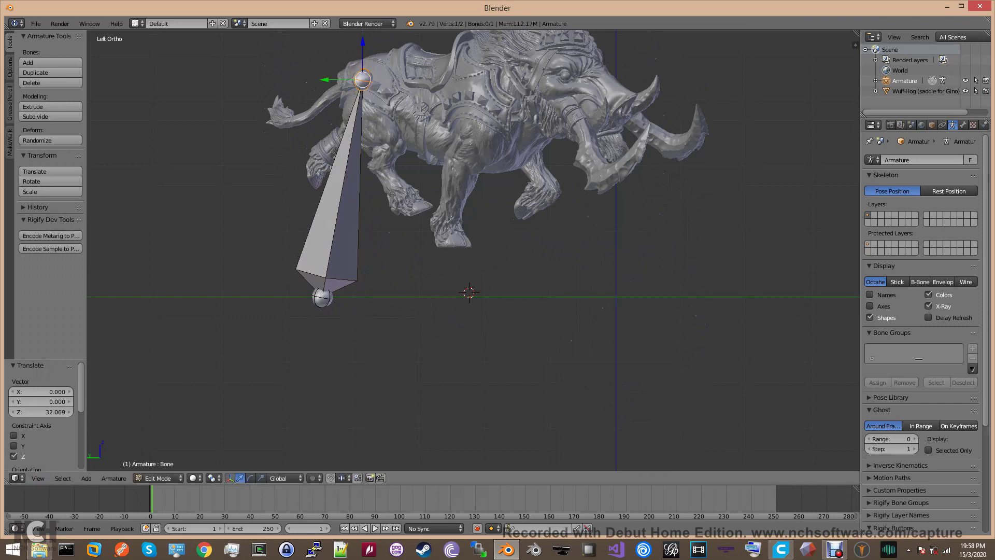
right_click(322, 297)
left_click_drag(323, 297, 352, 127)
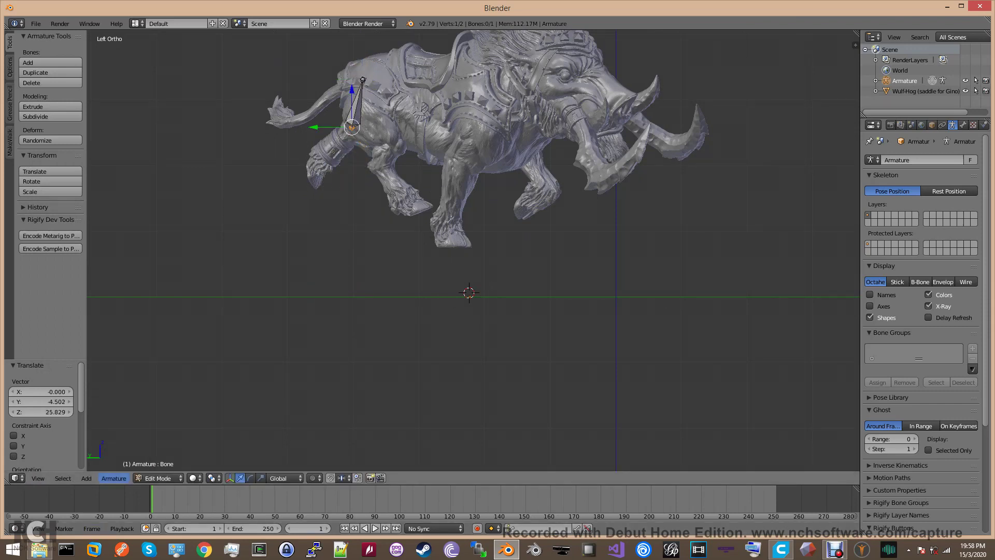
Step: In the top view, nudge the bone's rump-end joint about -0.16 in X and 0.24 in Y
left_click(38, 478)
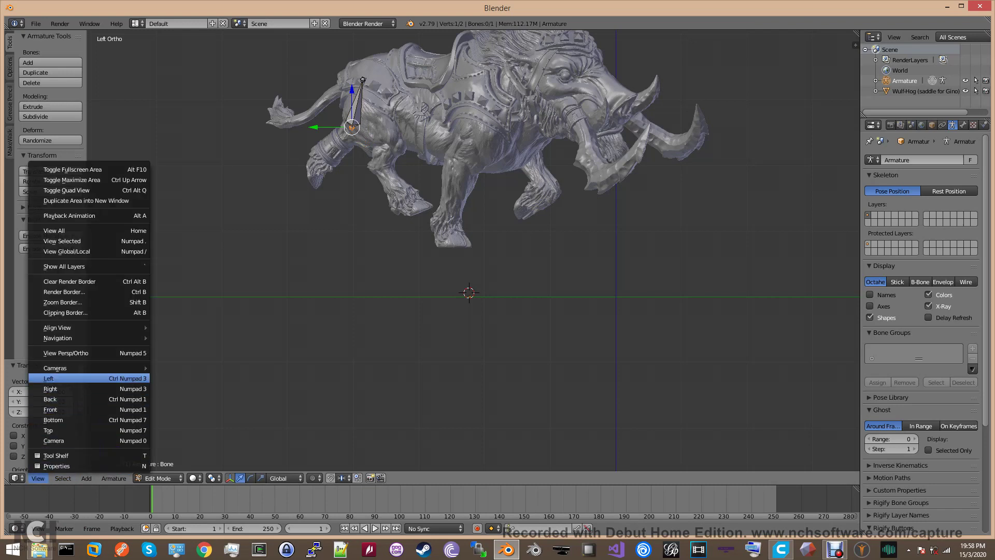
left_click(52, 430)
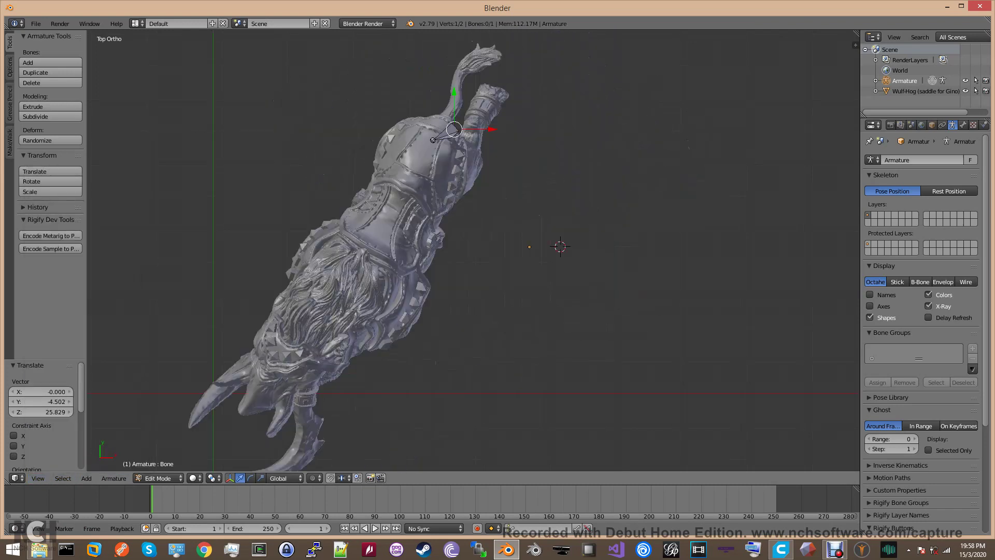
right_click(433, 140)
key("g")
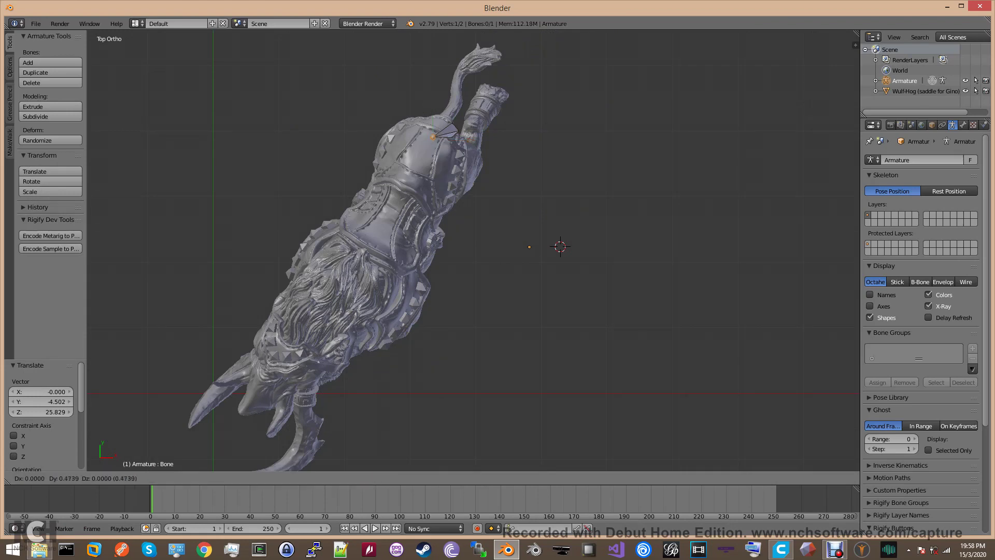
key("Return")
Step: Extrude a chain of four spine bones from the rump joint along the middle of the back to the shoulders
key("e")
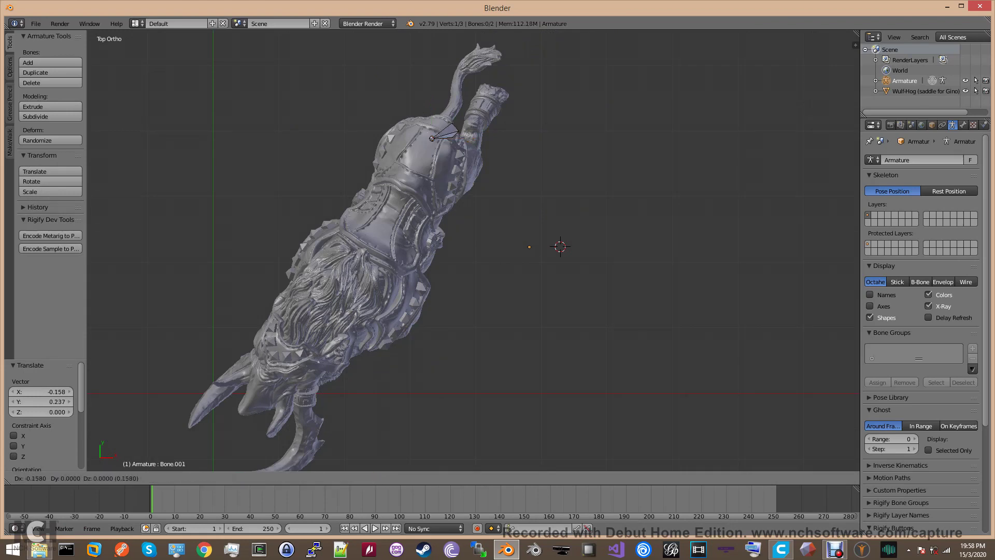
key("Return")
key("e")
key("Return")
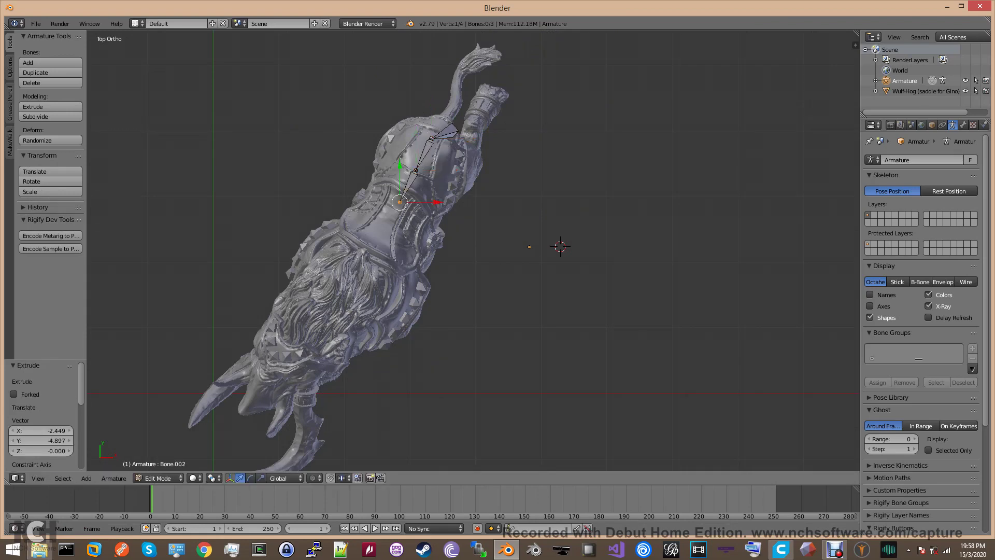
key("e")
key("Return")
key("e")
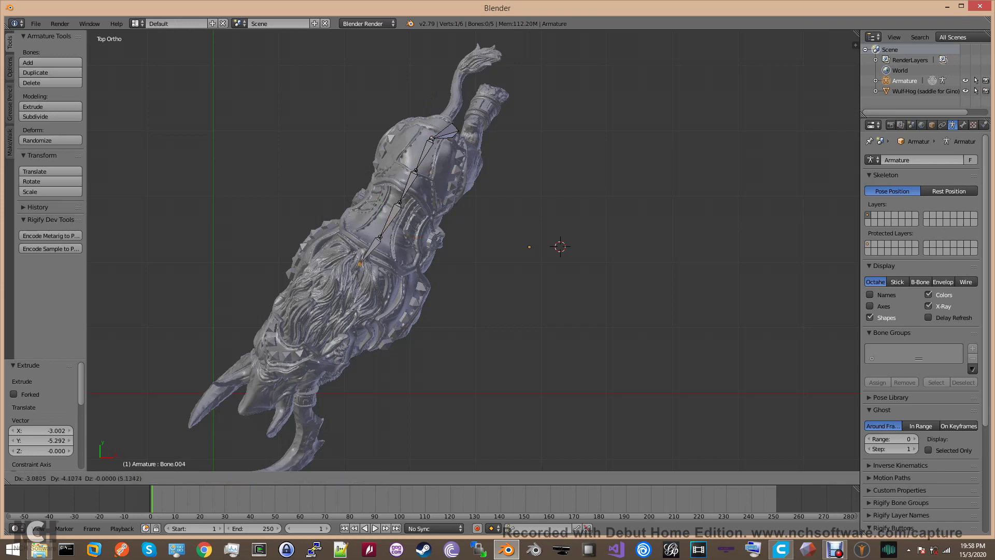
key("Return")
Step: Continue the spine chain with four more extruded bones from the shoulders through the neck and head to the snout
key("e")
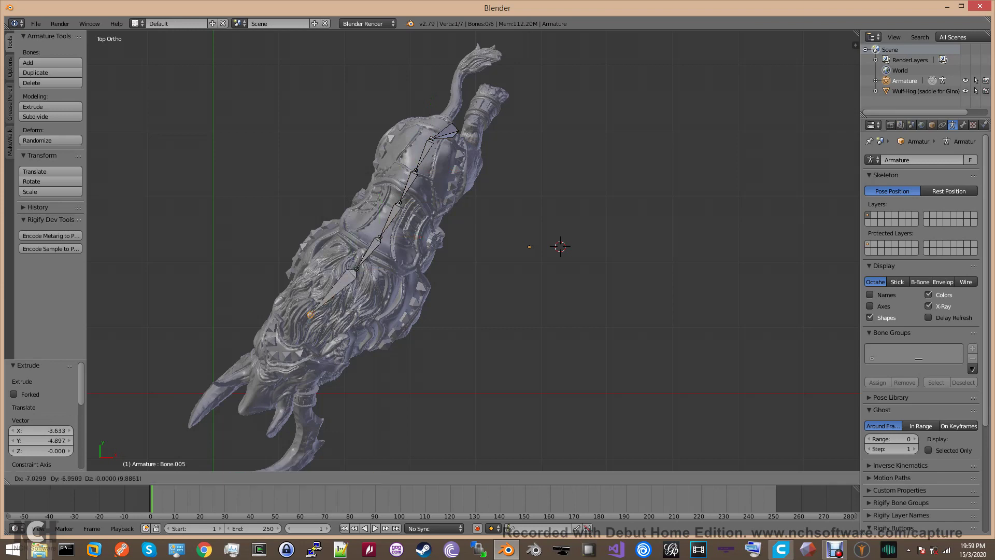
key("Return")
key("e")
key("Return")
key("e")
key("Return")
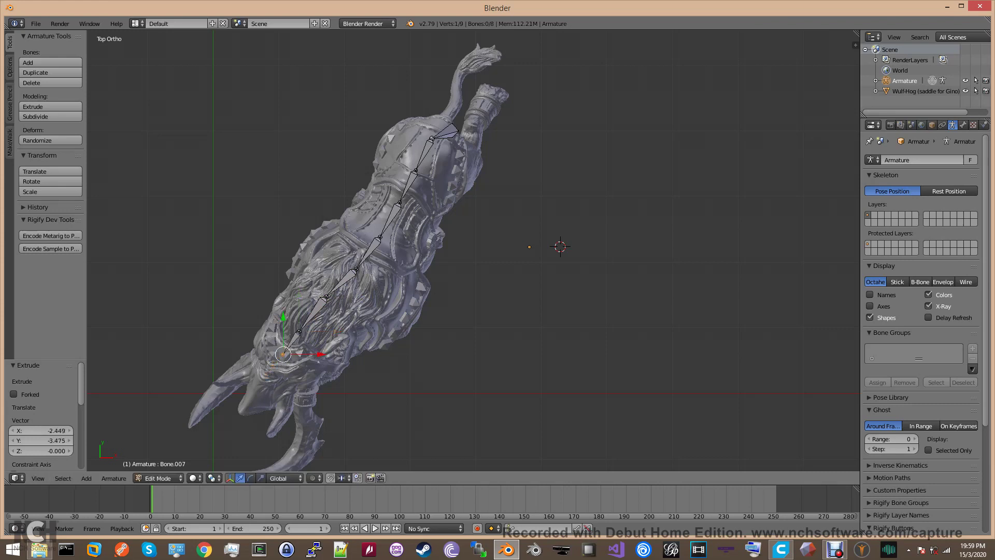
key("e")
key("Return")
Step: Extrude a chain of six bones from the rump joint along the curve of the tail to its tip
right_click(432, 138)
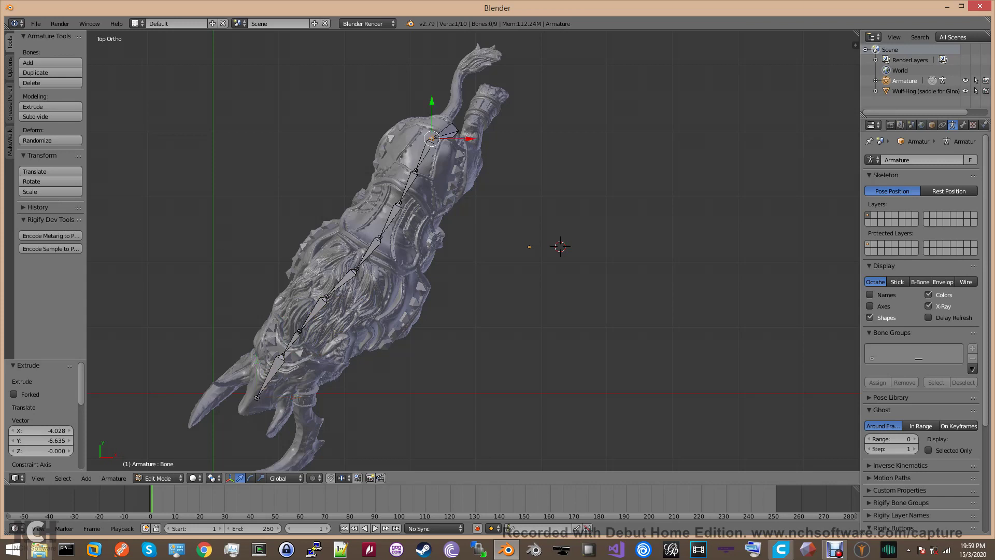
key("e")
key("Return")
key("e")
key("Return")
key("e")
key("Return")
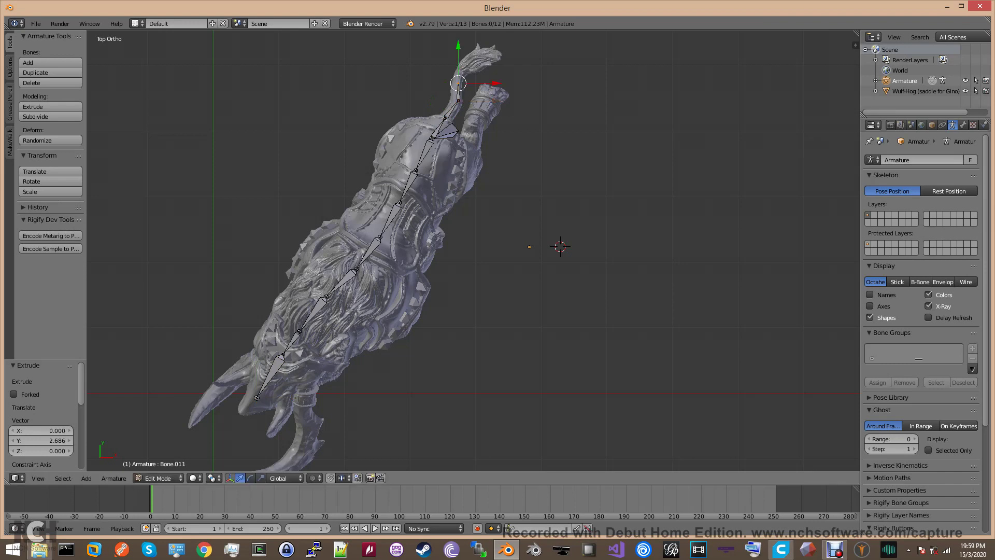
key("e")
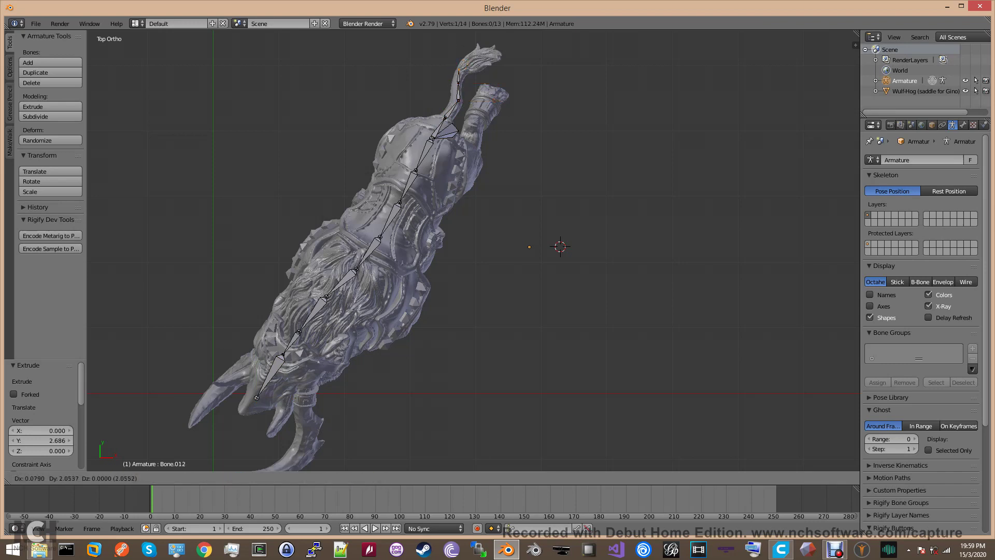
key("Return")
key("e")
key("Return")
key("e")
key("Return")
Step: Extrude two hip bones from the rump joint, one toward each side of the hindquarters
right_click(432, 139)
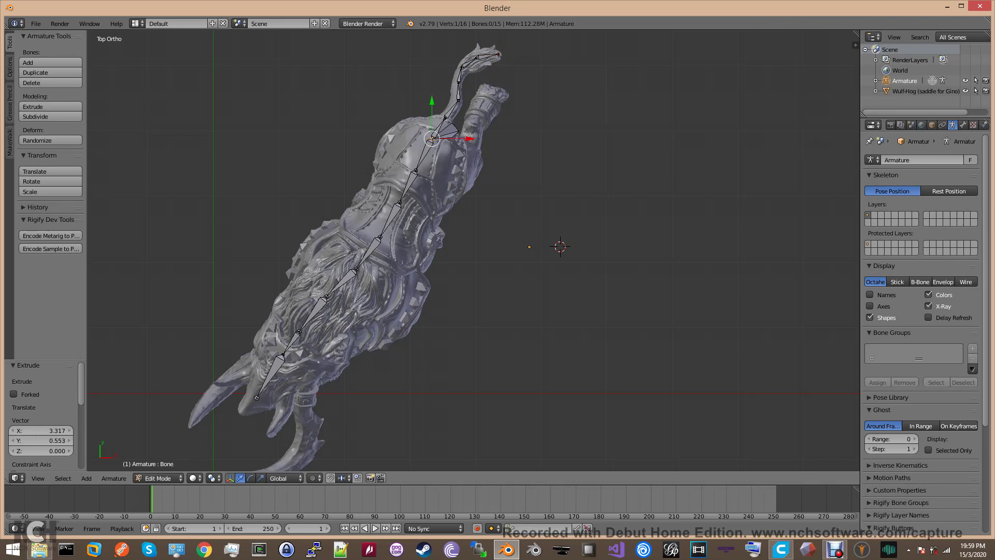
key("e")
key("Return")
right_click(431, 139)
key("e")
key("Return")
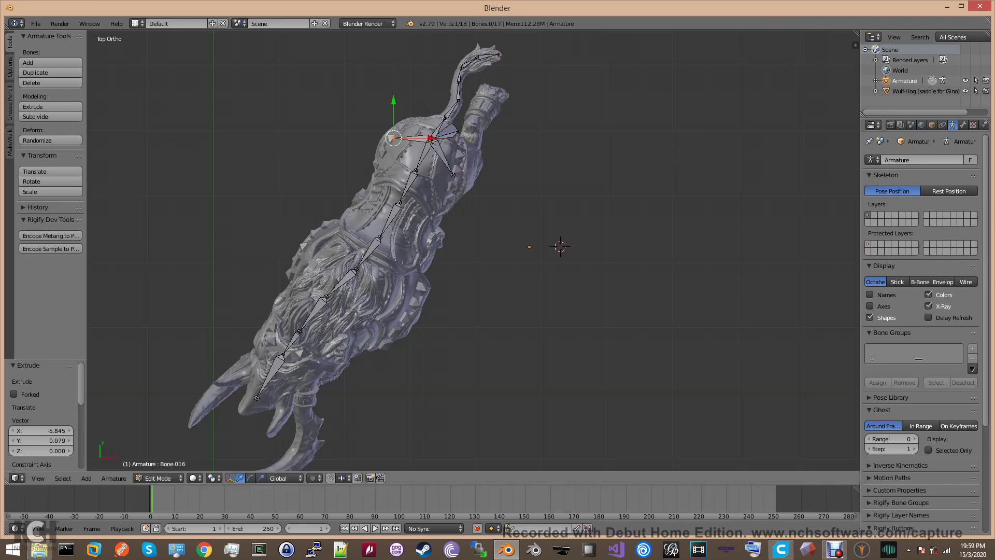
Step: Extrude two shoulder bones from the spine's shoulder joint, one toward each side of the body
right_click(357, 270)
key("e")
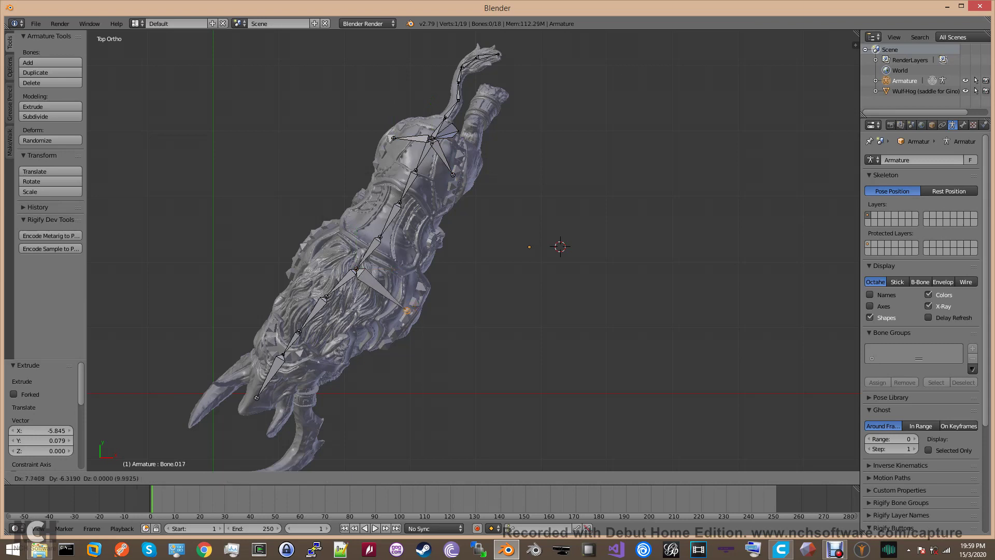
key("Return")
right_click(357, 270)
key("e")
key("Return")
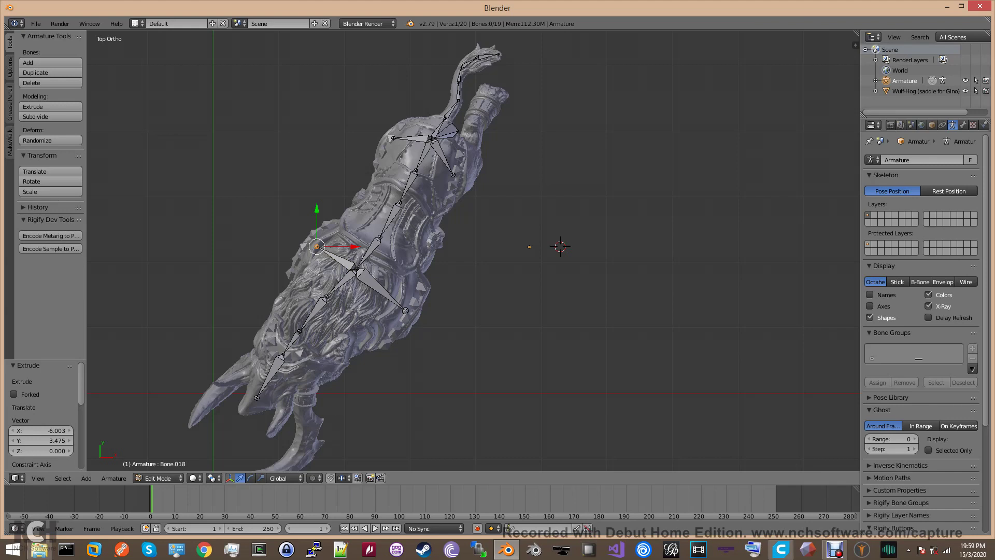
Step: In the left view, raise the rump joint about 0.79 in Z and the next spine joint about 1.58 in Z
left_click(37, 478)
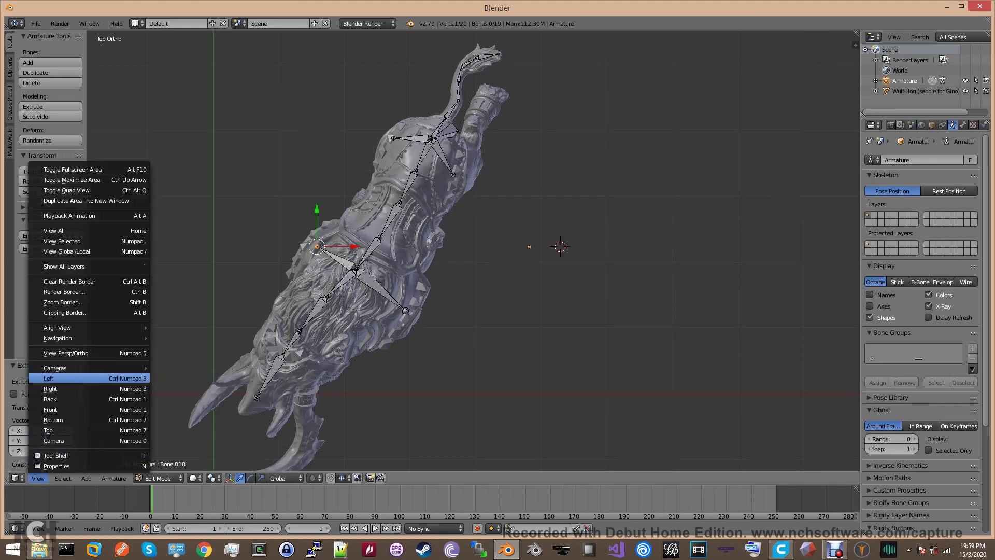
left_click(51, 379)
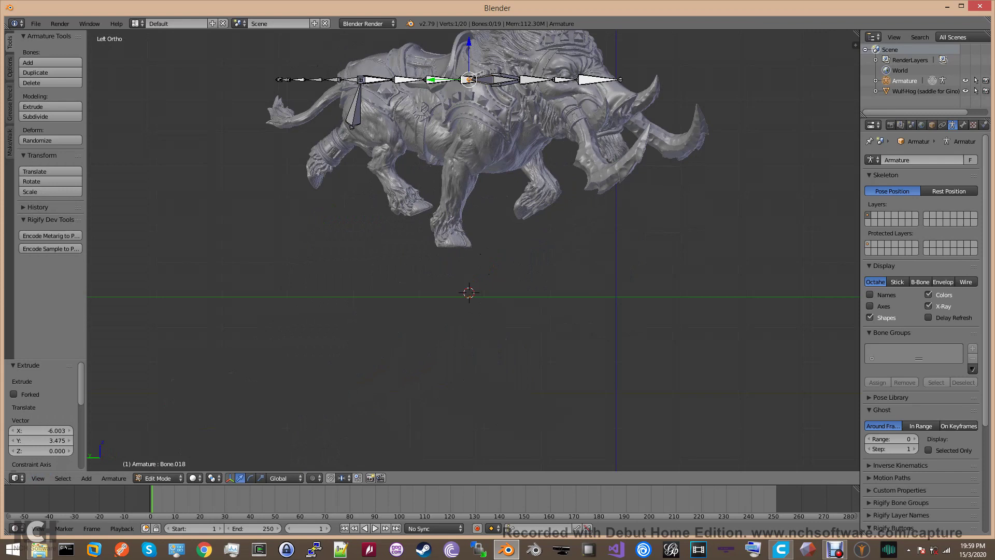
middle_click_drag(482, 223, 447, 339, "shift")
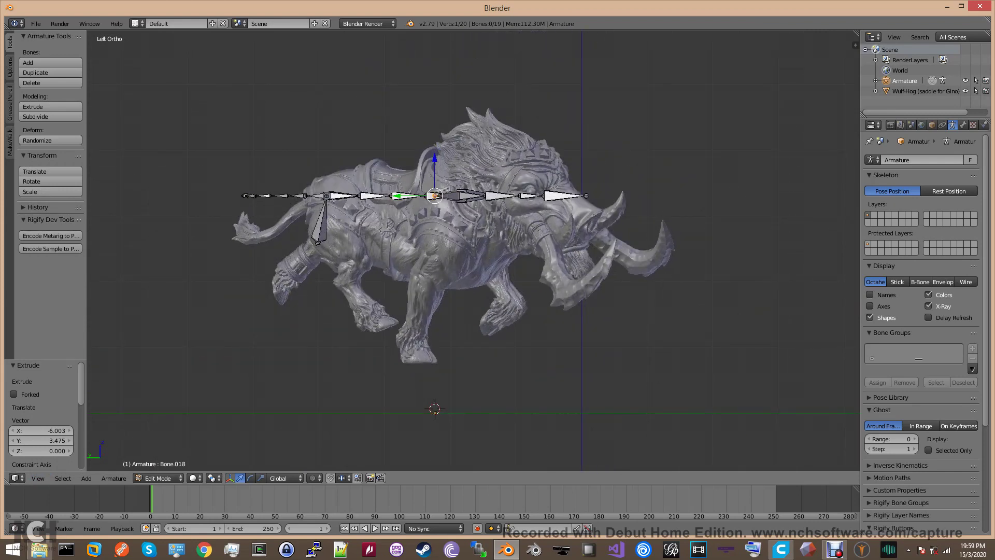
right_click(326, 196)
key("g")
key("z")
key("Return")
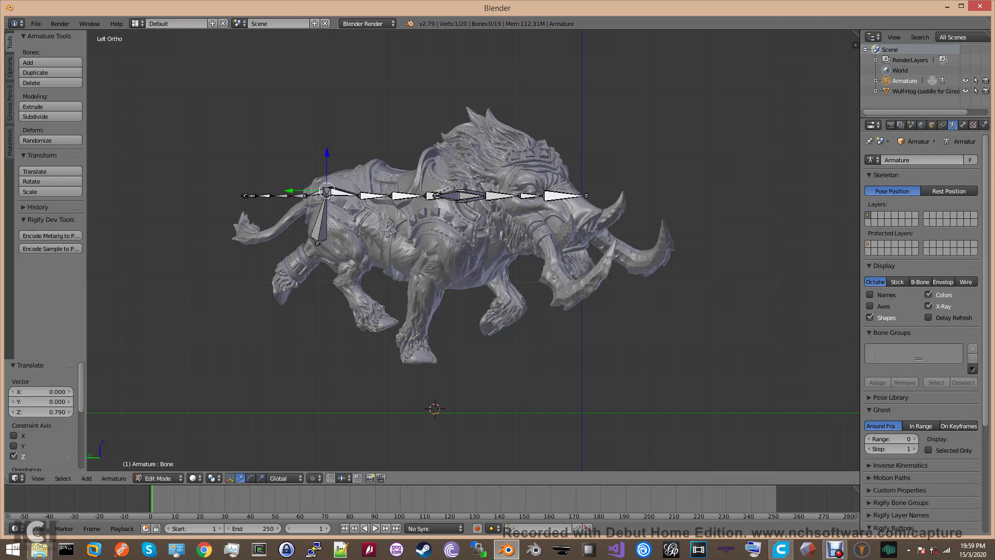
right_click(359, 195)
key("g")
key("z")
left_click(358, 185)
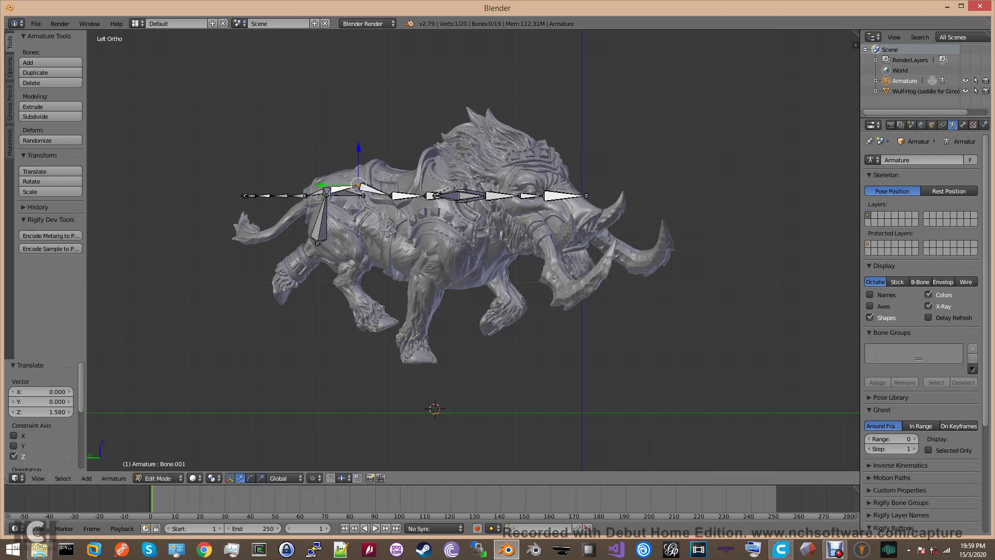
Step: Adjust the height of the mid-back spine joint and raise the following joint about 1.26 in Z
right_click(391, 196)
left_click_drag(390, 158, 391, 151)
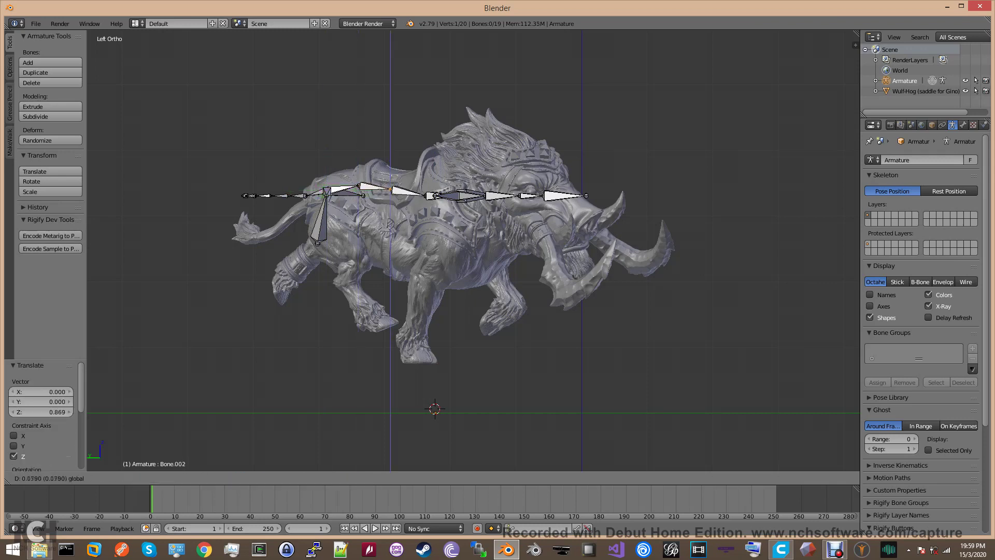
key("Return")
right_click(425, 195)
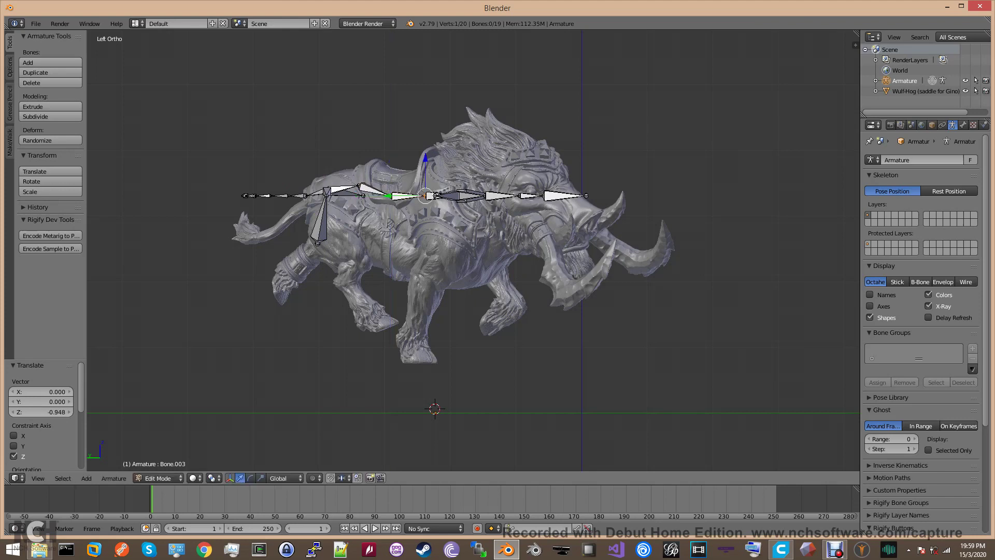
key("g")
key("z")
key("Return")
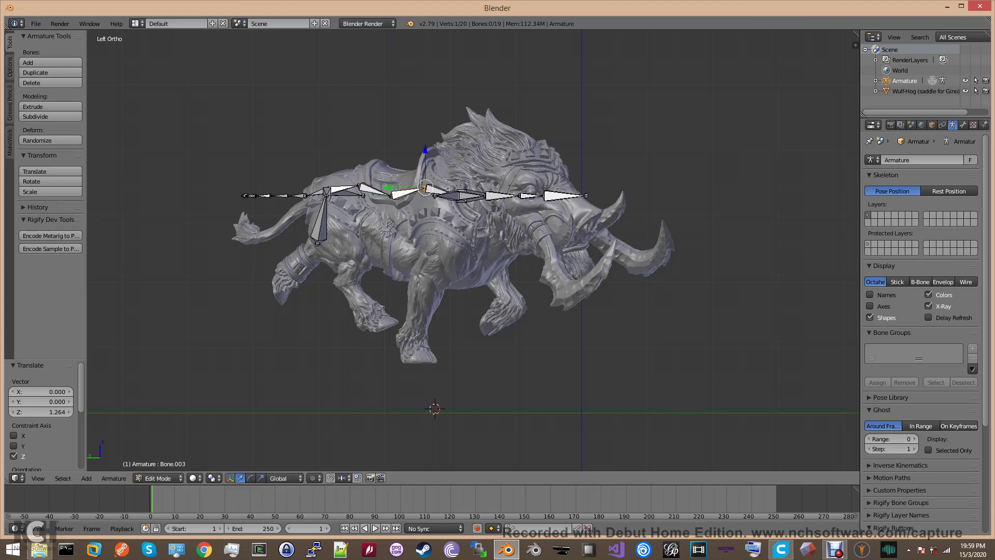
Step: Lower the end of one shoulder bone about 6.16 in Z and raise the spine's shoulder joint about 2.13 in Z
right_click(435, 196)
key("g")
key("z")
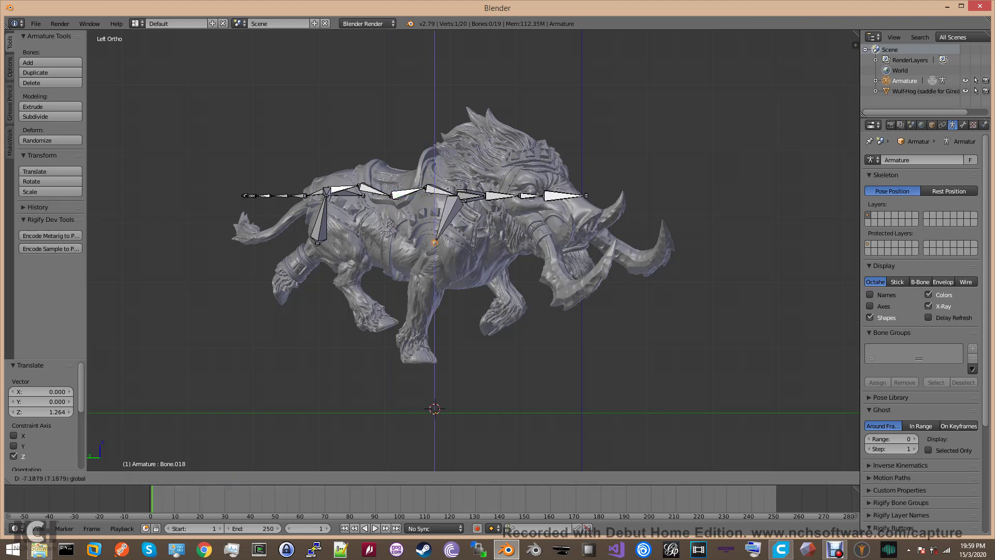
left_click_drag(434, 200, 434, 199)
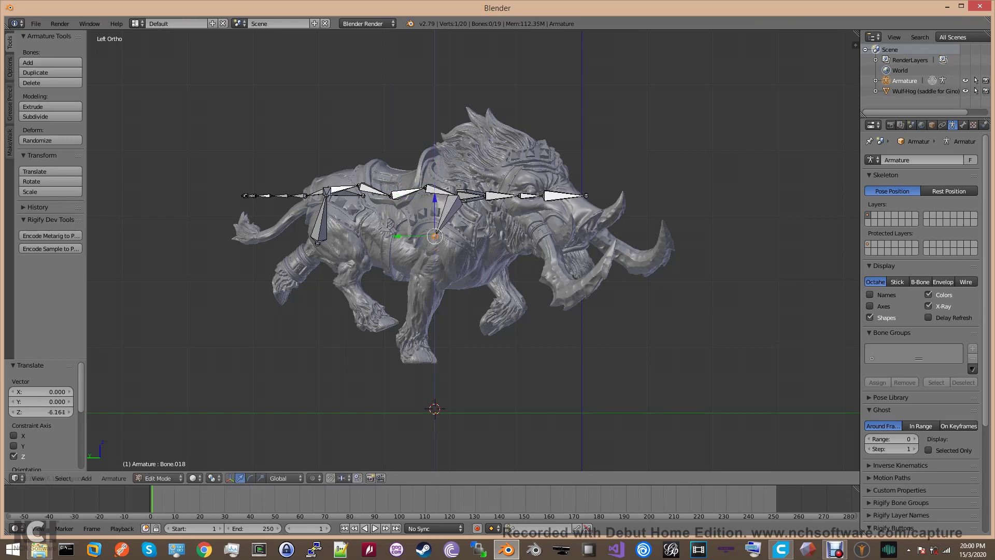
right_click(457, 196)
left_click_drag(457, 159, 457, 142)
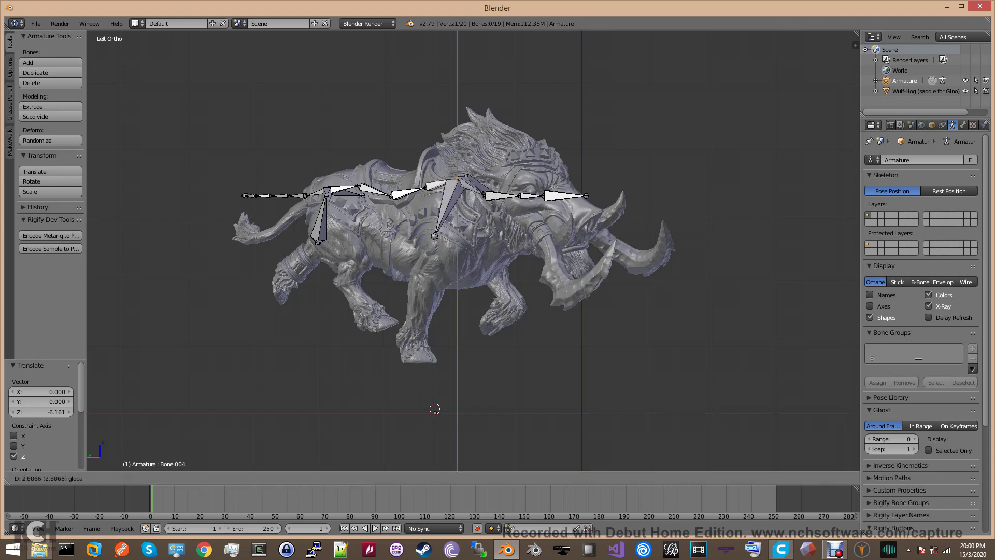
key("Return")
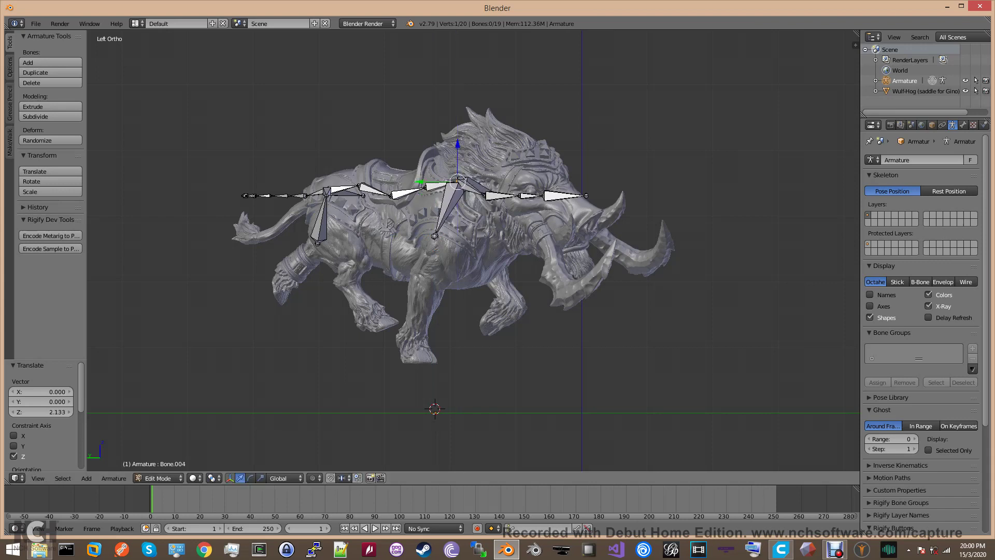
Step: Raise the next two neck joints along Z so the bones follow the arch of the neck toward the head
right_click(485, 195)
left_click_drag(486, 159, 486, 124)
right_click(520, 195)
key("g")
key("z")
key("Return")
right_click(485, 170)
Step: Lower the snout tip of the head bone about 4.90 in Z to follow the slope of the face
right_click(544, 195)
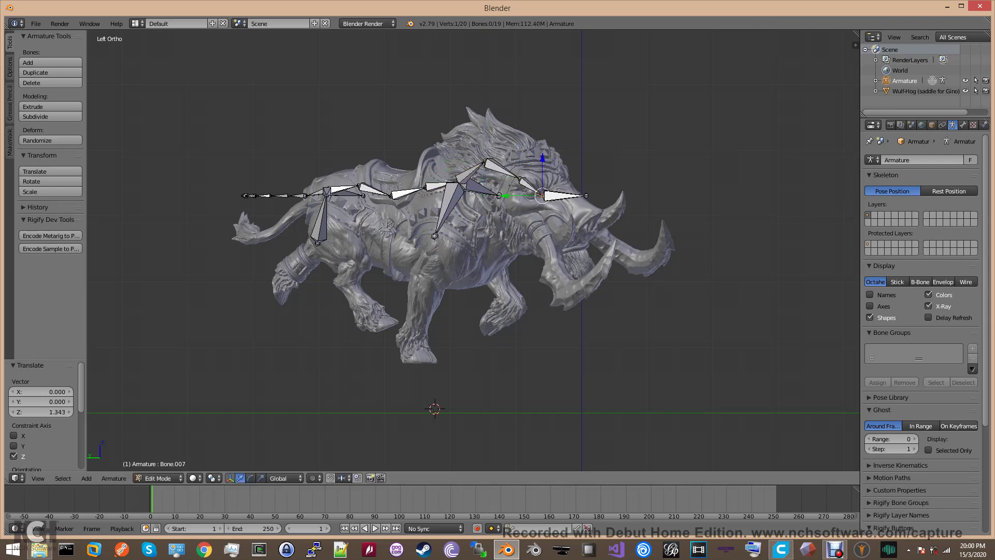
right_click(587, 196)
key("g")
key("z")
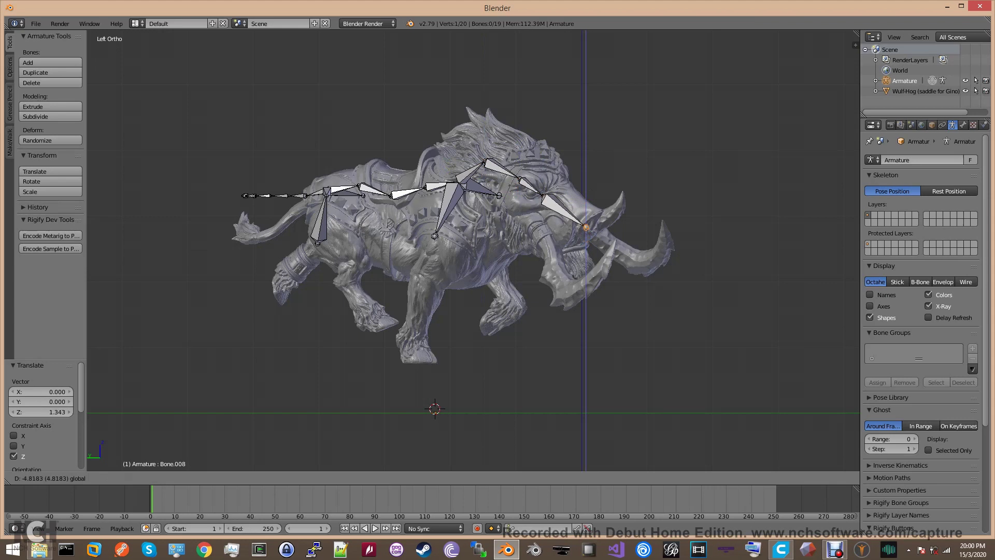
key("Return")
Step: Lower the base joint of the snout bone about 1.26 and the joint before it about 0.16 in Z
right_click(544, 196)
key("g")
key("z")
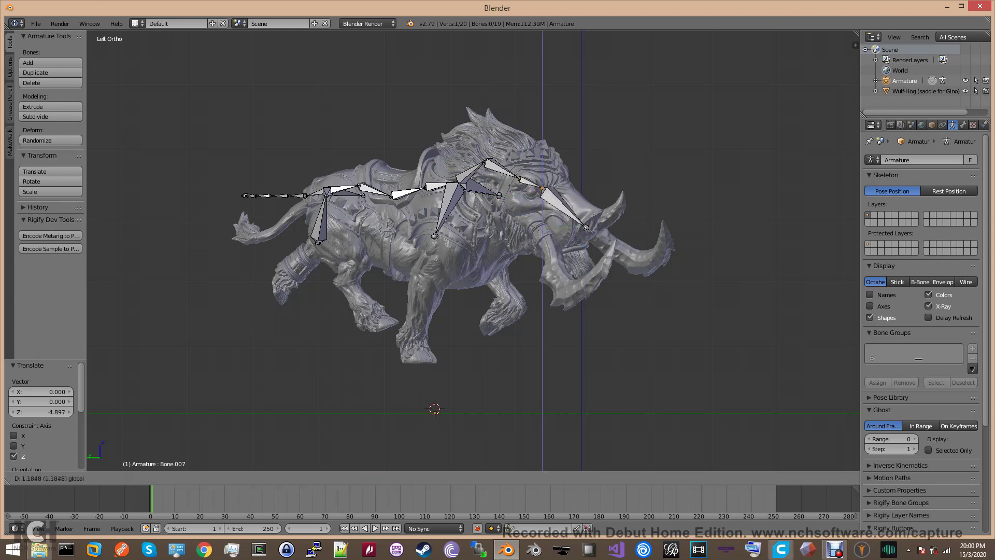
key("Return")
right_click(519, 179)
key("g")
key("z")
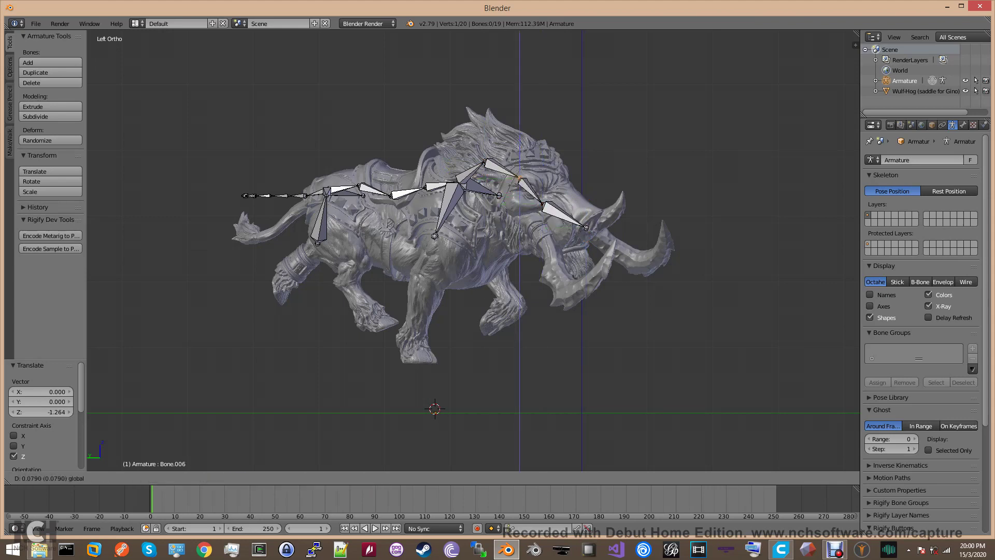
key("Return")
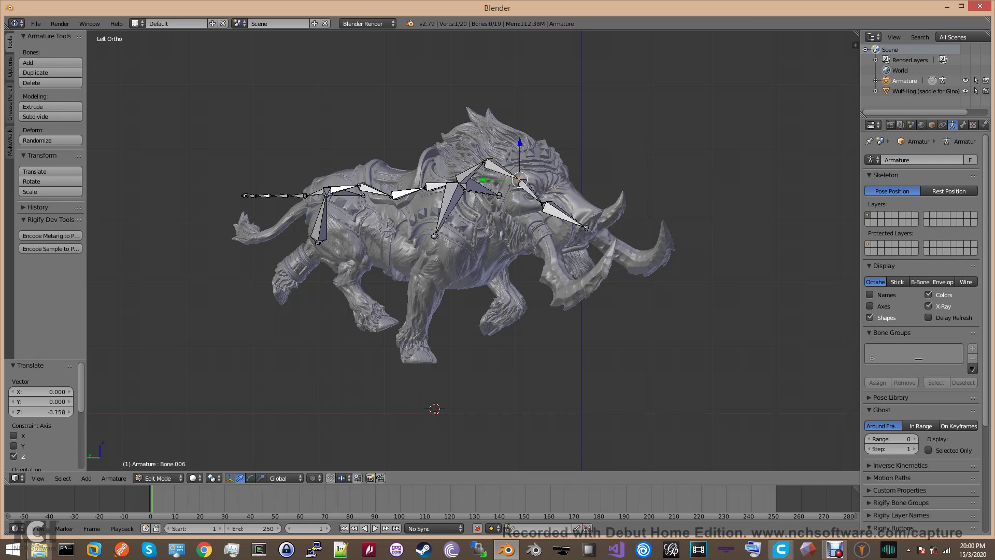
Step: Lower the first free tail joint behind the rump about 3.16 and the next tail joint about 5.53 in Z
right_click(288, 196)
key("g")
key("z")
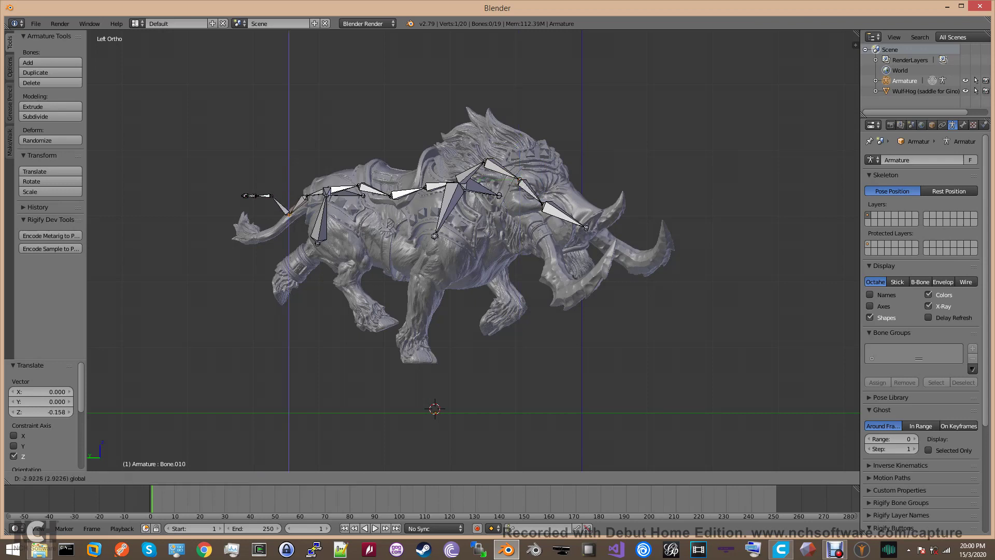
left_click_drag(289, 176, 271, 198)
right_click(271, 196)
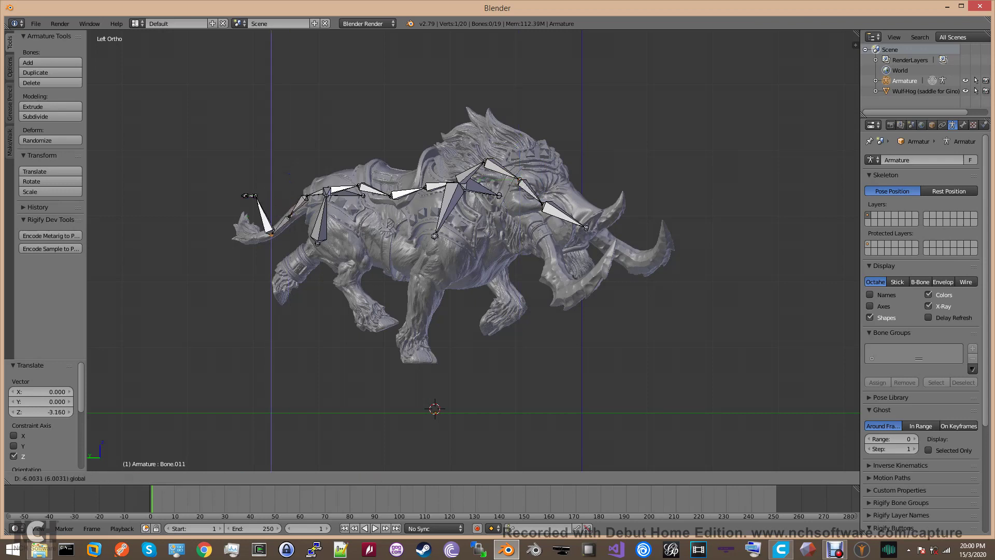
key("Return")
Step: Lower the third tail joint about 5.92 and the fourth about 5.53 in Z so they lie inside the tail
right_click(255, 196)
key("g")
key("z")
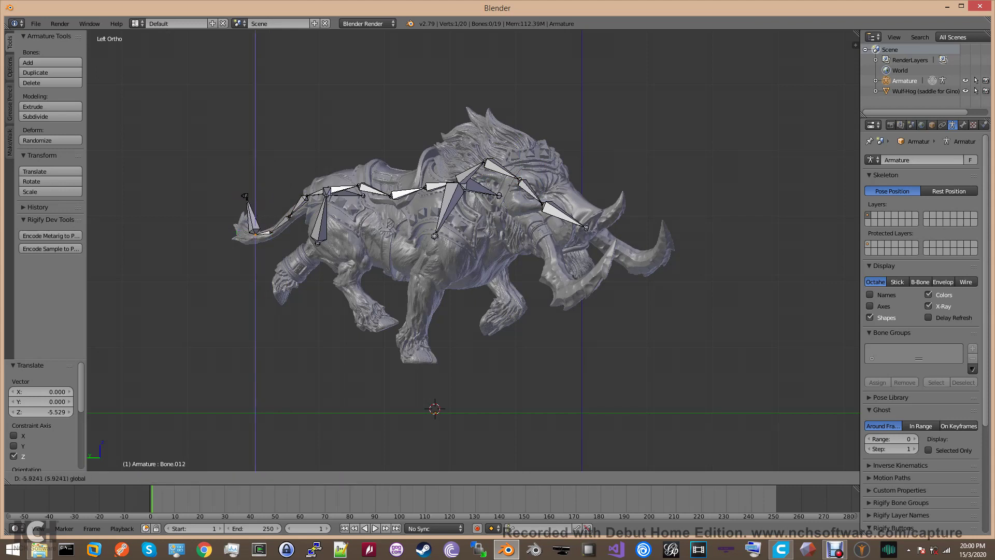
key("Return")
right_click(246, 196)
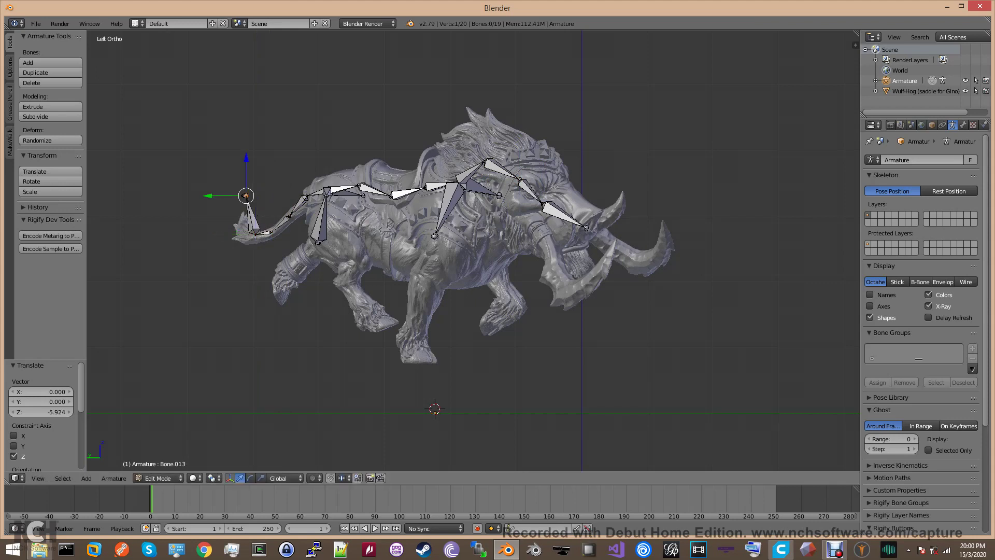
key("g")
key("z")
key("Return")
Step: Lower the end joint of the last tail bone about 4.74 in Z into the tail tuft
right_click(242, 196)
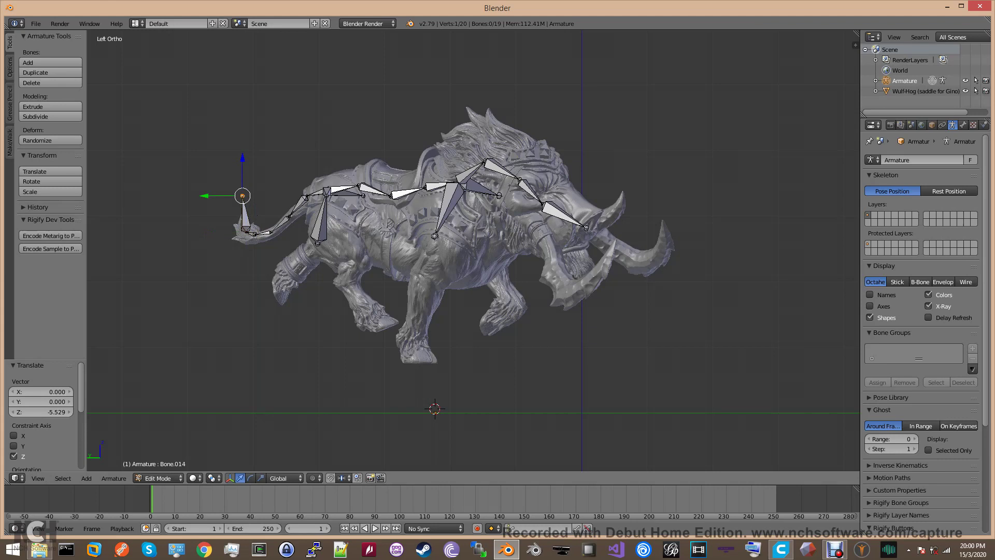
key("g")
key("z")
key("Return")
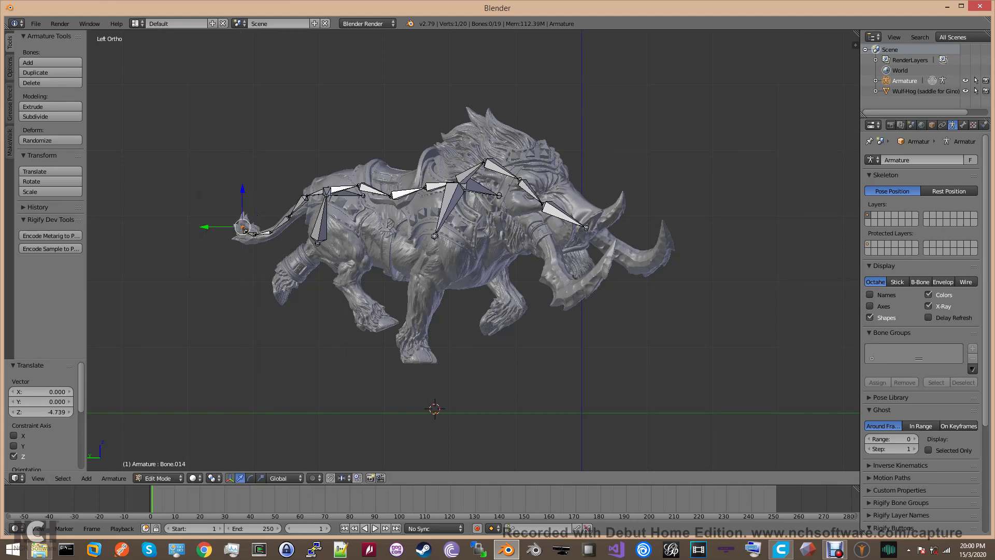
Step: In the right view, move the near shoulder bone's end about -1.11 Y, -5.06 Z and the near hip bone's end about 0.47 Y, -2.69 Z
left_click(38, 478)
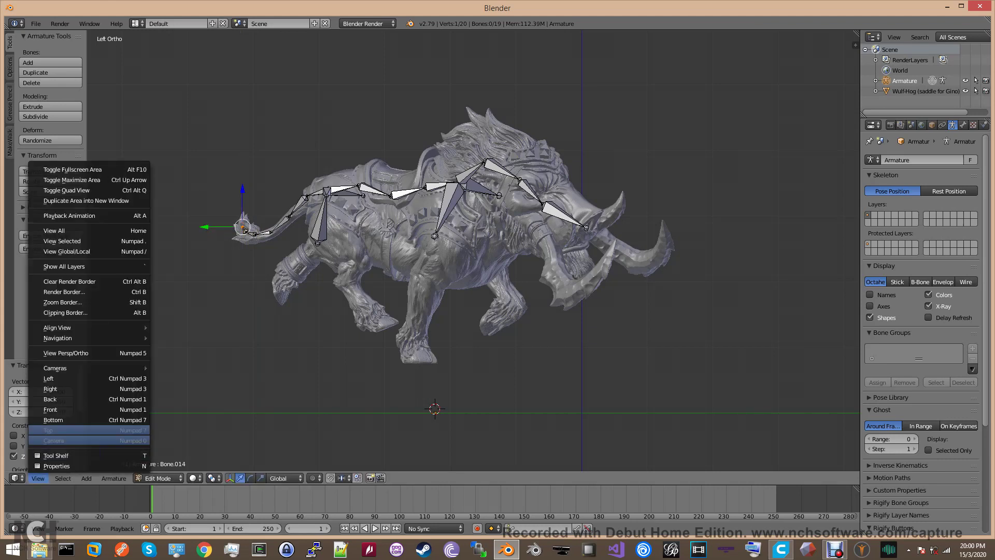
left_click(52, 388)
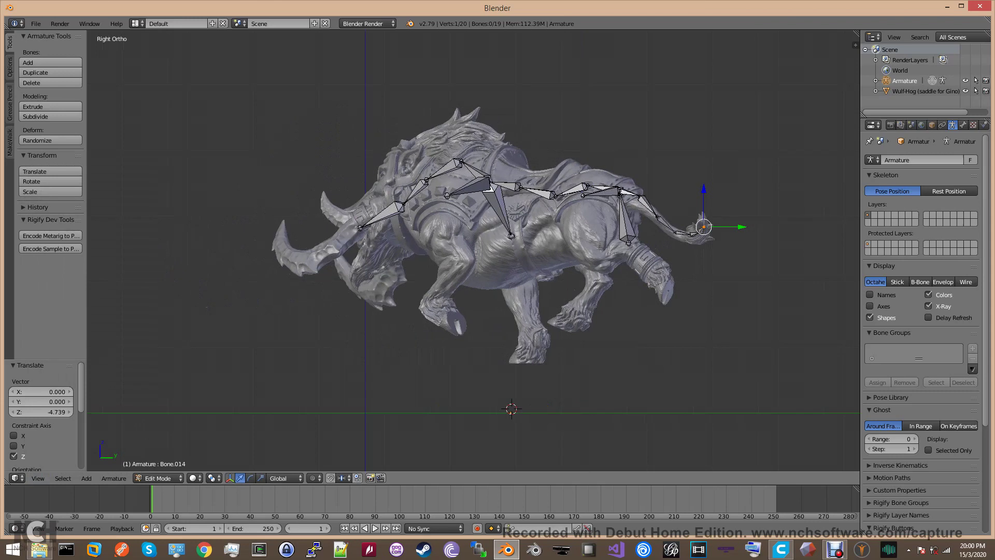
right_click(447, 195)
key("g")
left_click(440, 229)
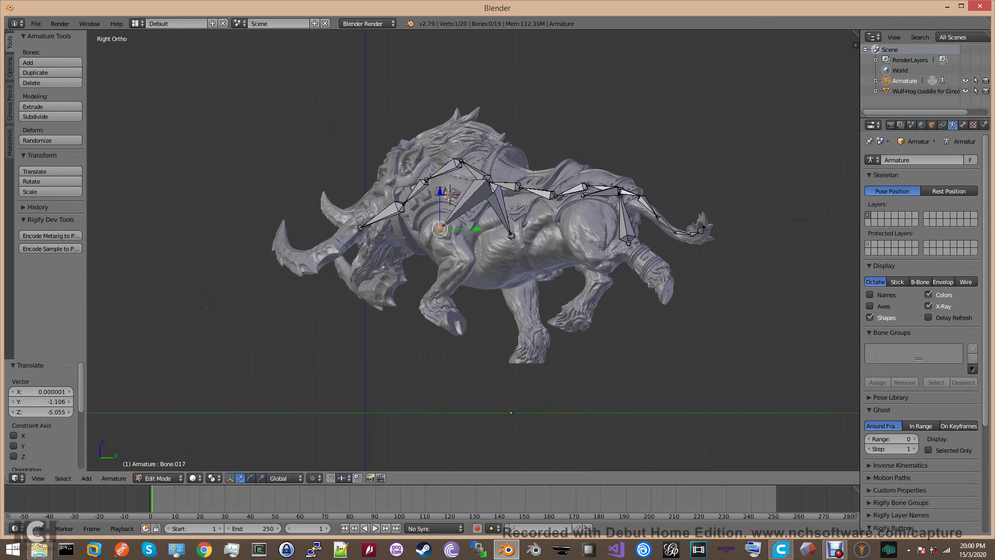
right_click_drag(583, 196, 586, 212)
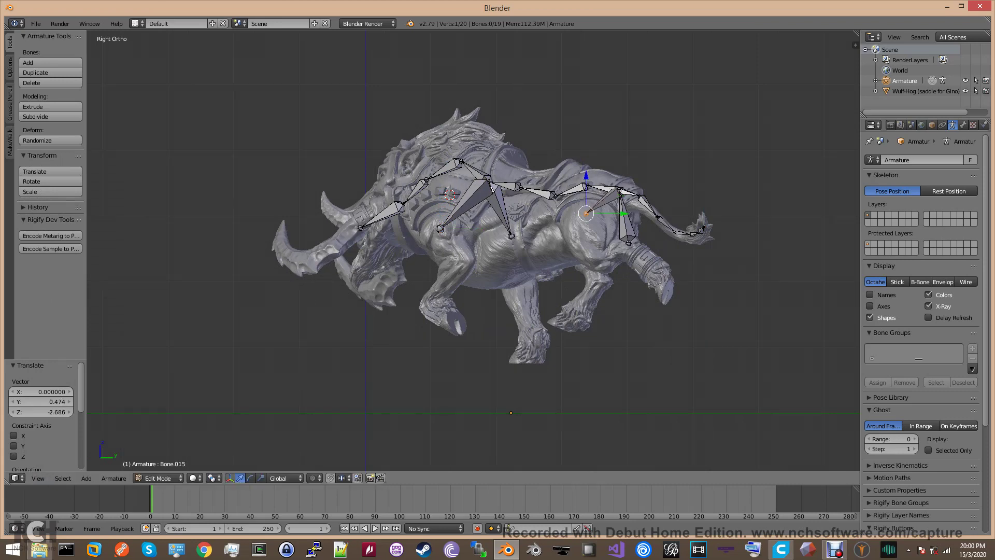
Step: Lower and reposition the end of the opposite hip bone so it sits in its thigh
middle_click_drag(586, 213, 723, 247)
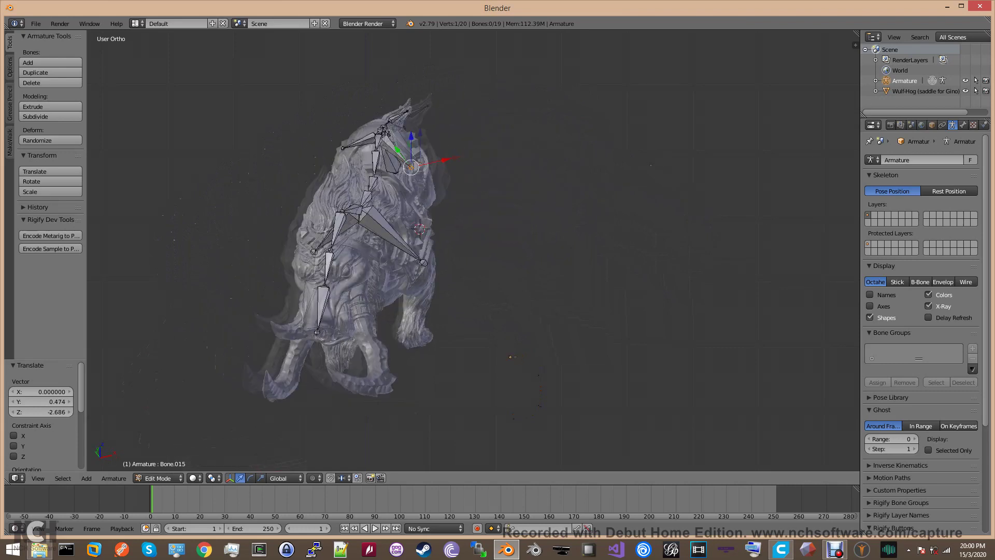
middle_click_drag(575, 259, 668, 259)
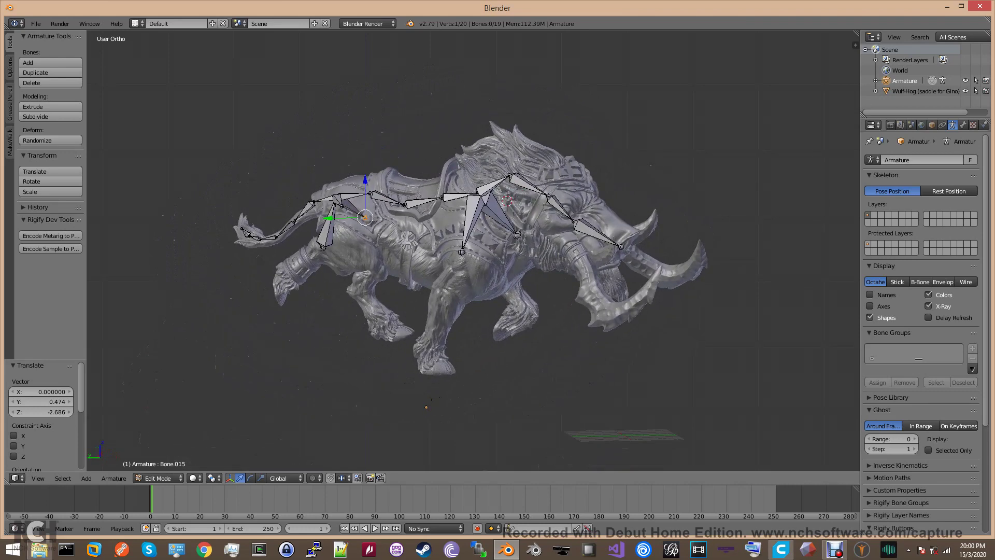
right_click(342, 206)
left_click_drag(342, 170, 342, 186)
left_click_drag(342, 222, 345, 221)
Step: Move the end of the planted foreleg's shoulder bone about 0.49 in X, -1.34 in Y and -0.95 in Z
middle_click_drag(345, 221, 293, 218)
right_click(380, 242)
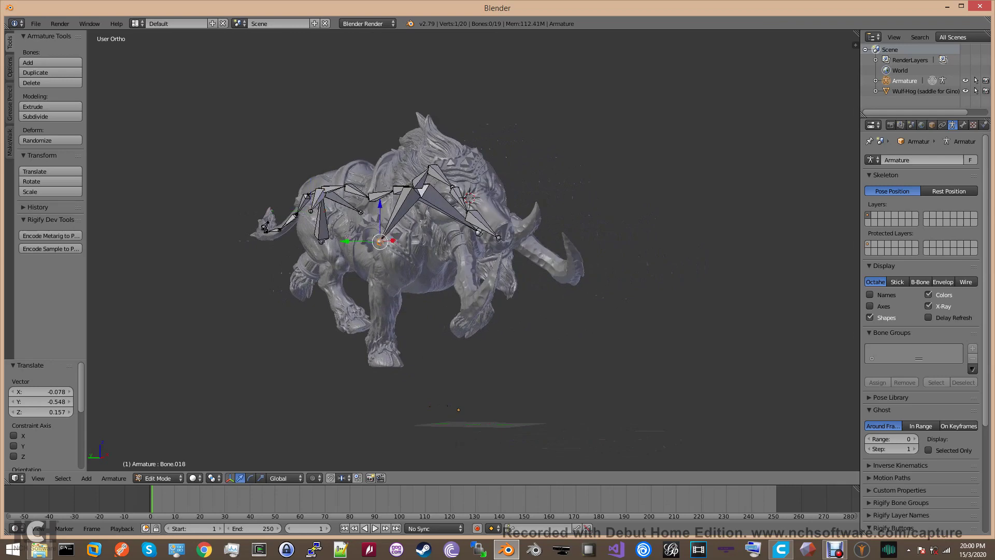
left_click_drag(380, 242, 389, 248)
middle_click_drag(389, 248, 298, 322)
middle_click_drag(384, 352, 456, 259)
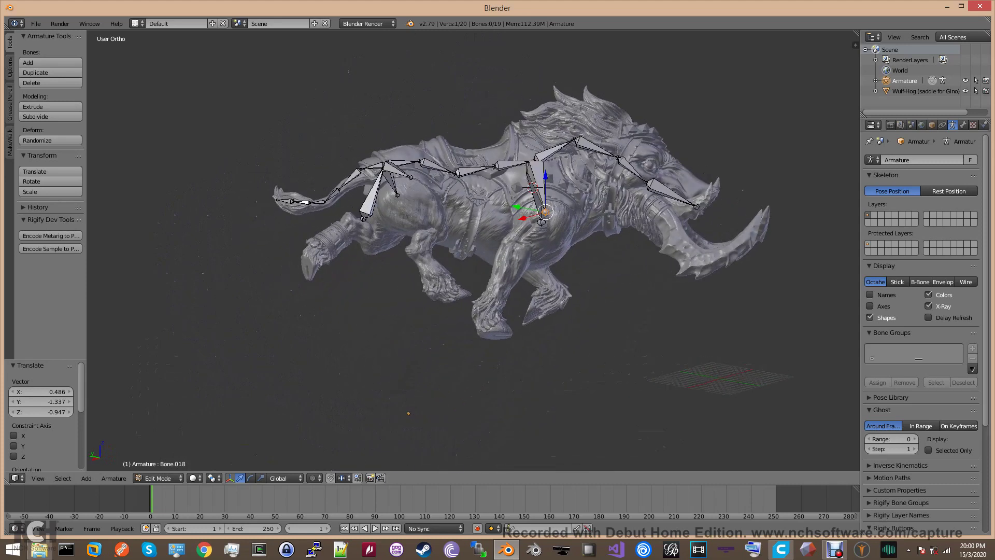
Step: In the left view, extrude two bones down the planted foreleg, about 4.03 Y, -6.32 Z to the knee and 0.32 Y, -7.66 Z to the ankle
left_click(38, 478)
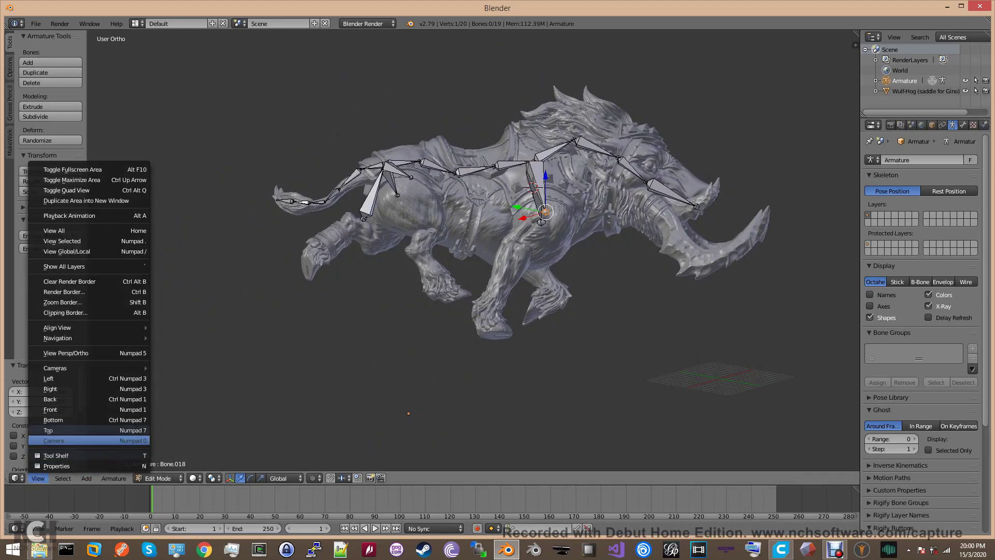
left_click(57, 378)
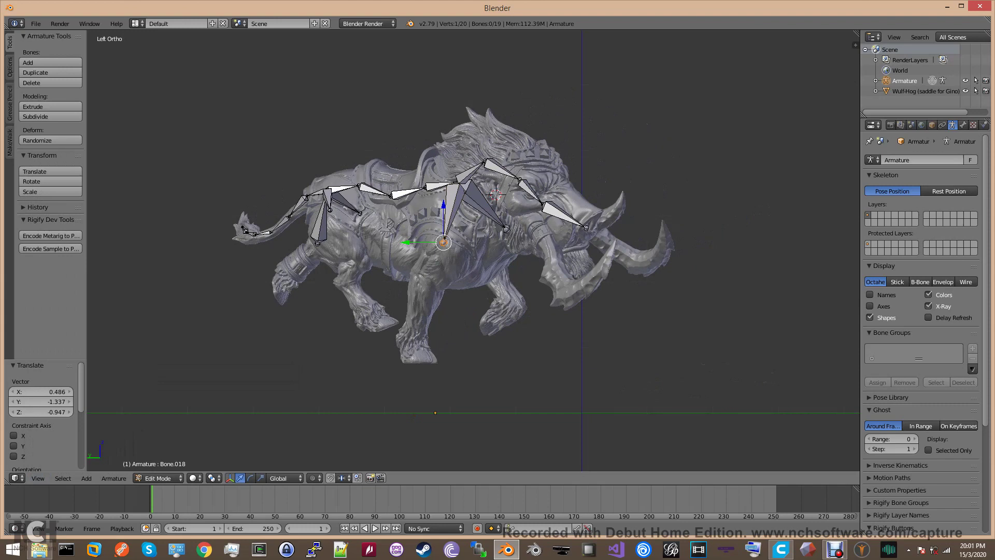
key("e")
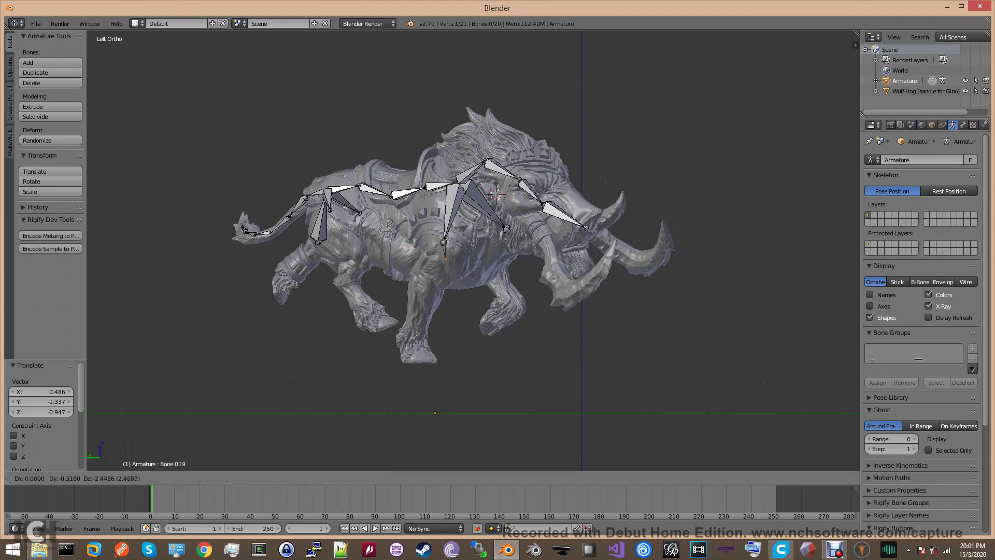
left_click(418, 284)
key("e")
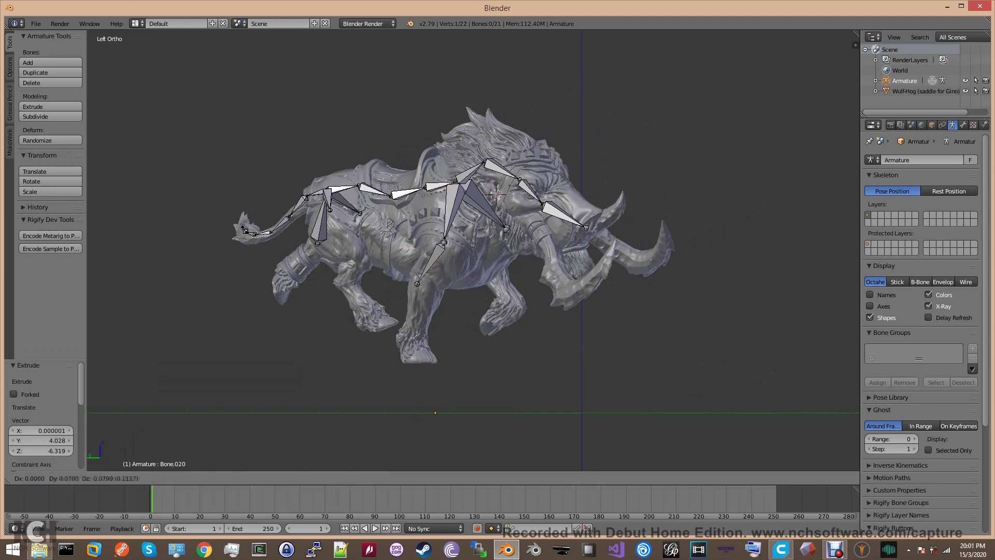
left_click(414, 334)
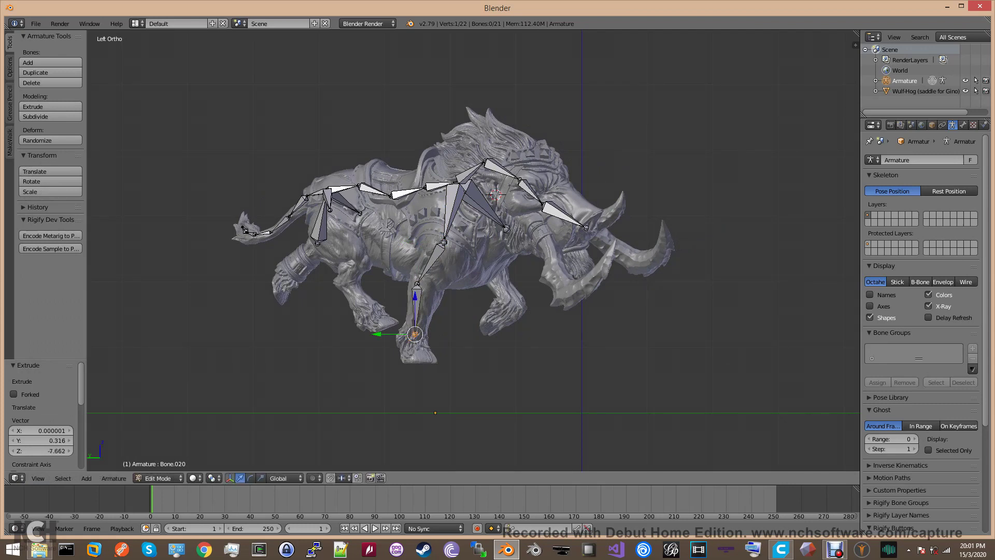
Step: Extrude a hoof bone from the planted foreleg's ankle and move the ankle joint about 0.16 in Y and -0.71 in Z
key("e")
left_click(412, 344)
right_click(413, 341)
key("g")
left_click(413, 347)
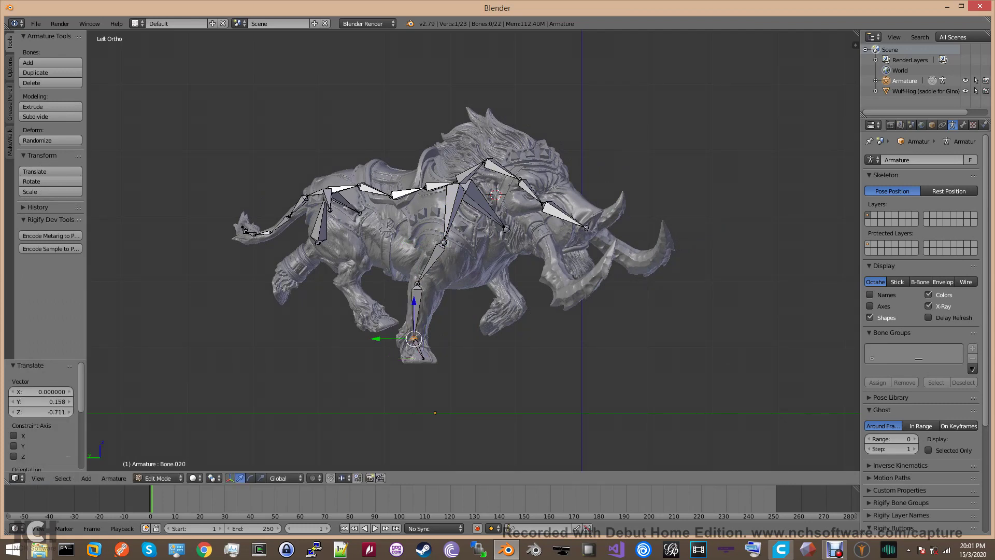
Step: From the hip bone's end, extrude a thigh bone about -5.37 Y, -6.79 Z and a second bone about 4.11 Y, -3.08 Z to the hock
key("e")
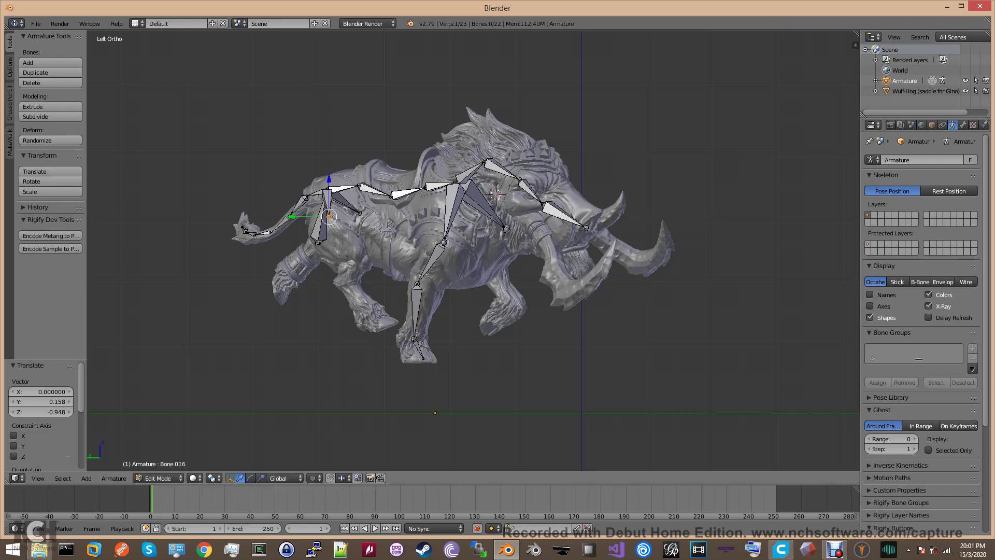
left_click(365, 260)
key("e")
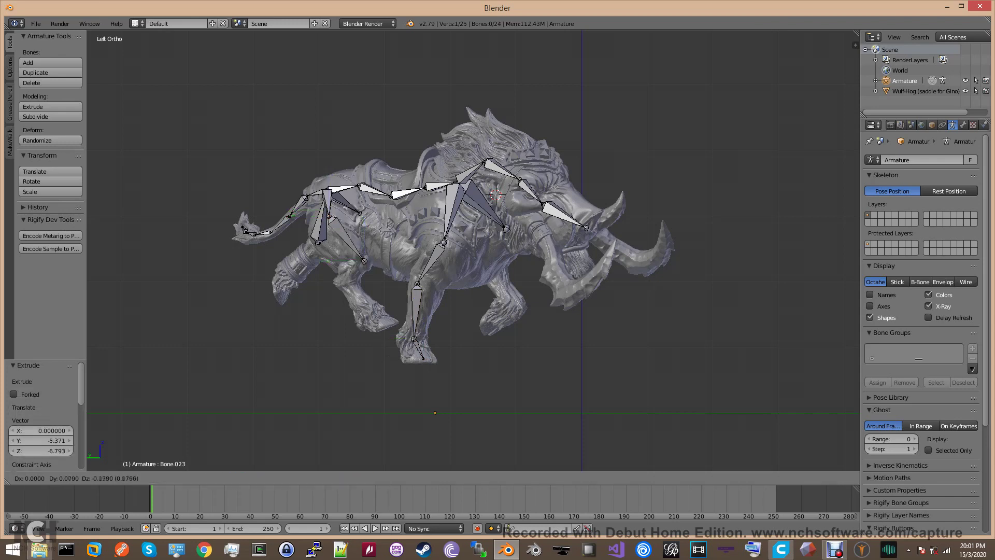
left_click(337, 280)
Step: Extrude a lower bone from the hock to the forward hind leg's ankle, plus a hoof bone about -2.37 in Y and -1.58 in Z
key("e")
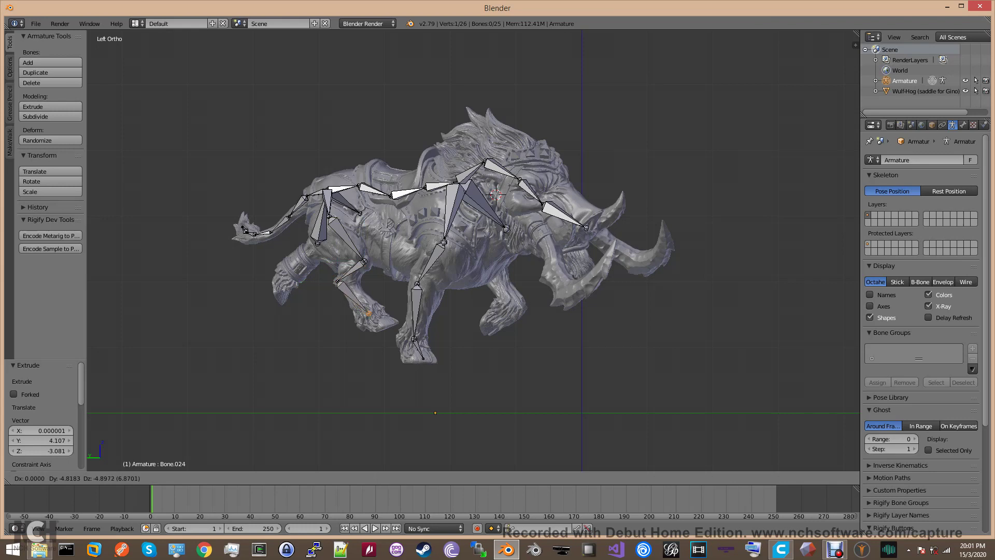
left_click(370, 314)
key("e")
left_click(386, 325)
Step: In the right view, extrude an upper bone from the near shoulder bone to the raised foreleg's knee and a lower one about -5.53 Y, -6.87 Z
left_click(38, 478)
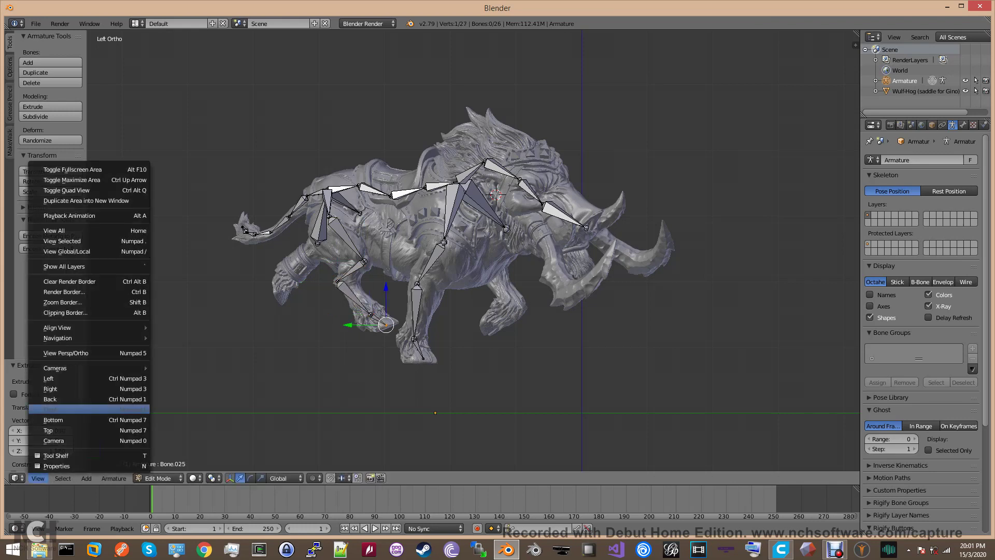
left_click(49, 388)
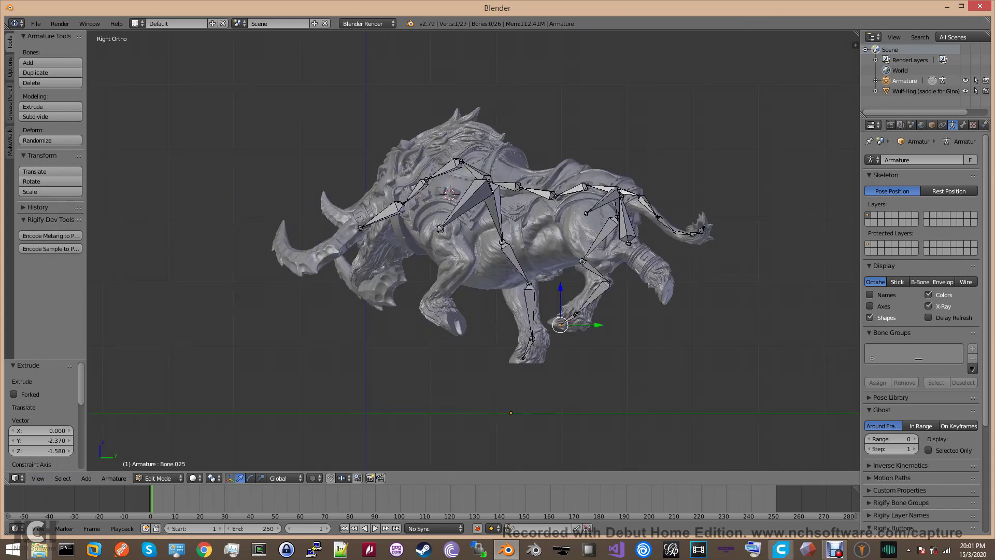
right_click(440, 229)
key("e")
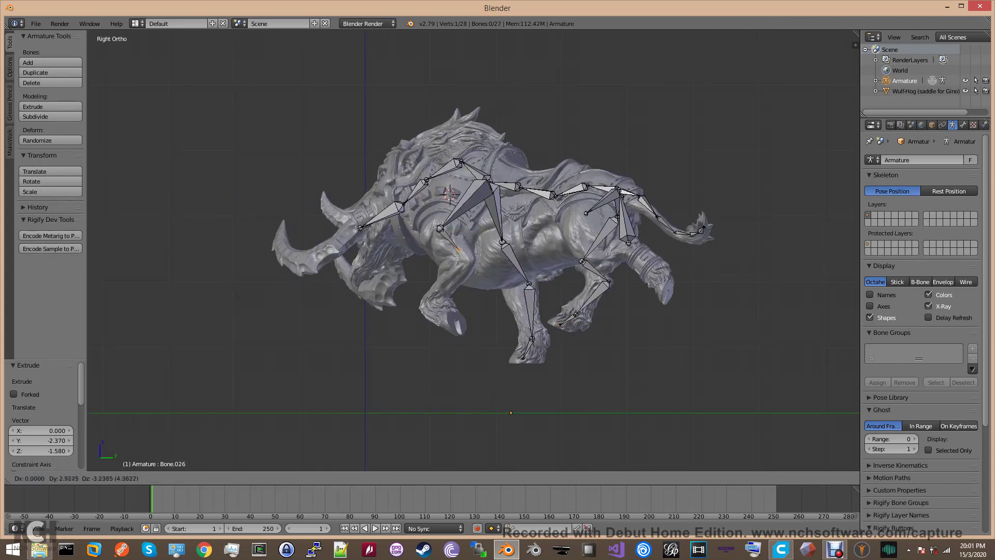
left_click(466, 259)
key("e")
left_click(429, 304)
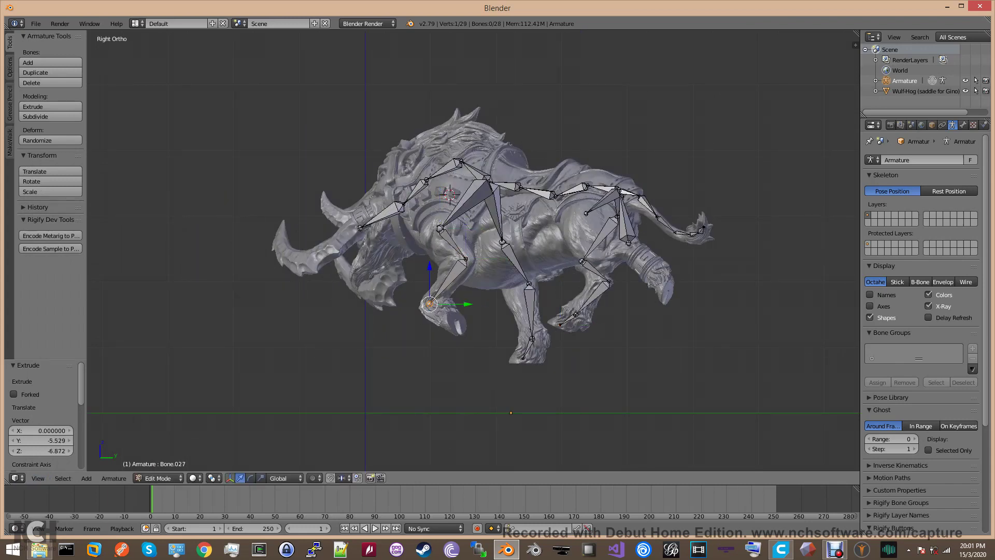
key("e")
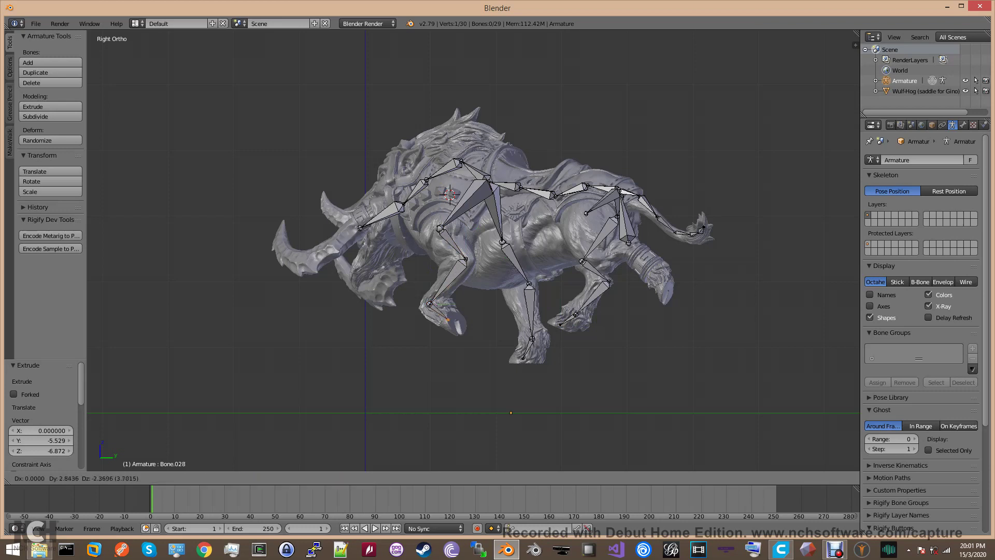
left_click(452, 320)
key("ctrl+z")
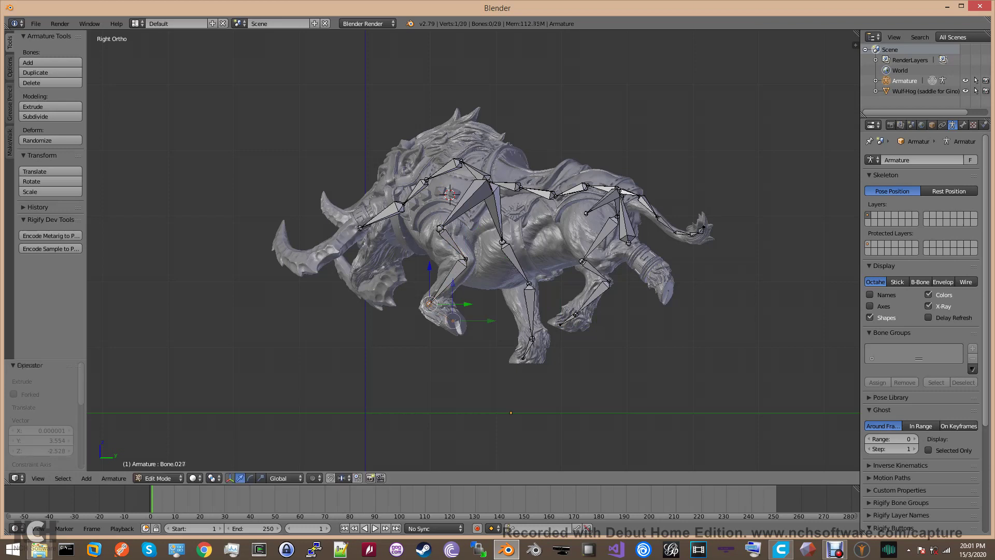
Step: Extrude two hoof bones from the raised foreleg's ankle, about 1.98 Y, -1.98 Z and about 1.66 Y, -0.71 Z
key("e")
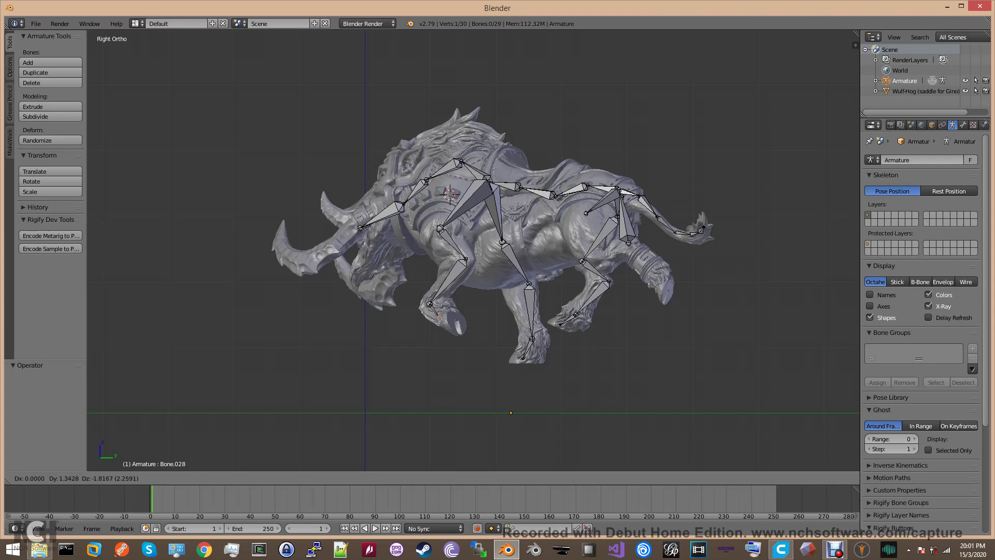
left_click(443, 319)
key("e")
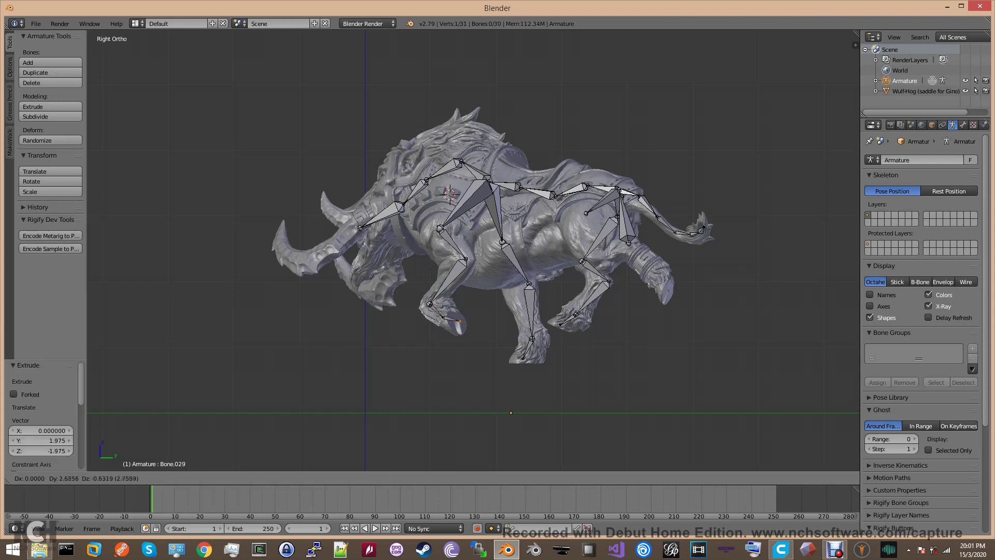
left_click(453, 321)
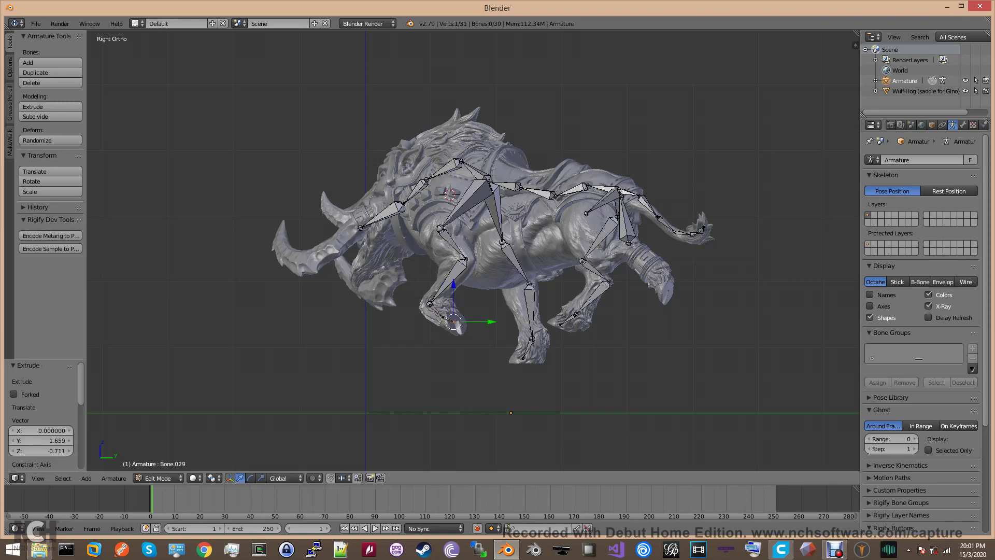
Step: Adjust the rear hind leg's hip joint and extrude a thigh bone about 3.40 Y, -7.98 Z and a second bone about 4.27 Y, 4.27 Z
right_click(587, 213)
key("g")
left_click(579, 216)
key("e")
left_click(601, 269)
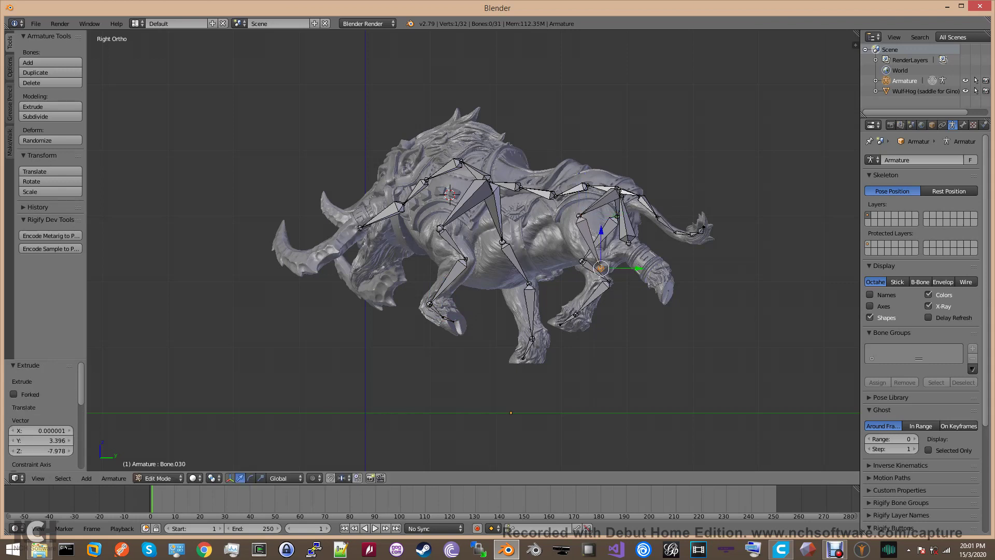
key("e")
left_click(629, 243)
Step: Extrude a lower bone from the rear hind leg's hock to the ankle, plus a hoof bone about 2.05 in Y and -2.45 in Z
key("e")
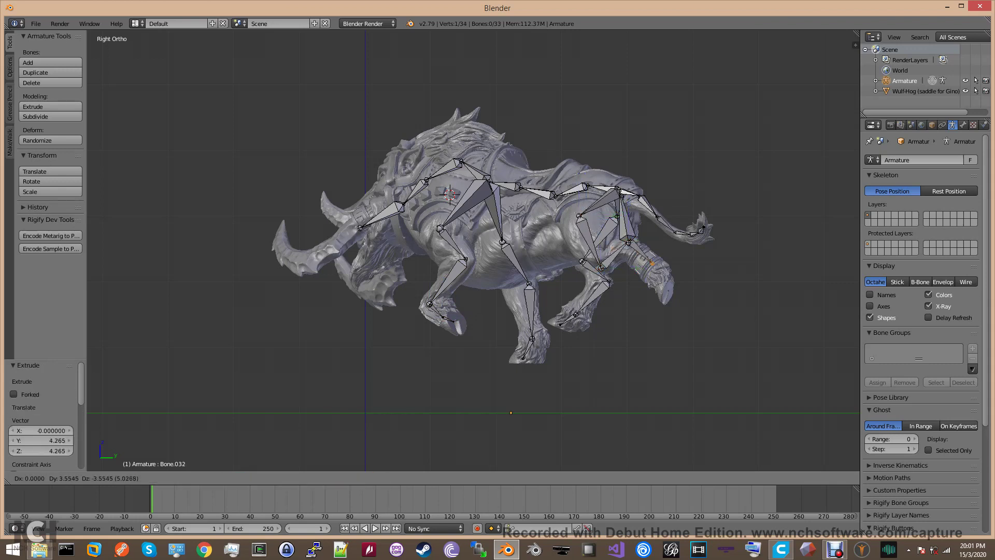
left_click(650, 269)
key("e")
left_click(664, 286)
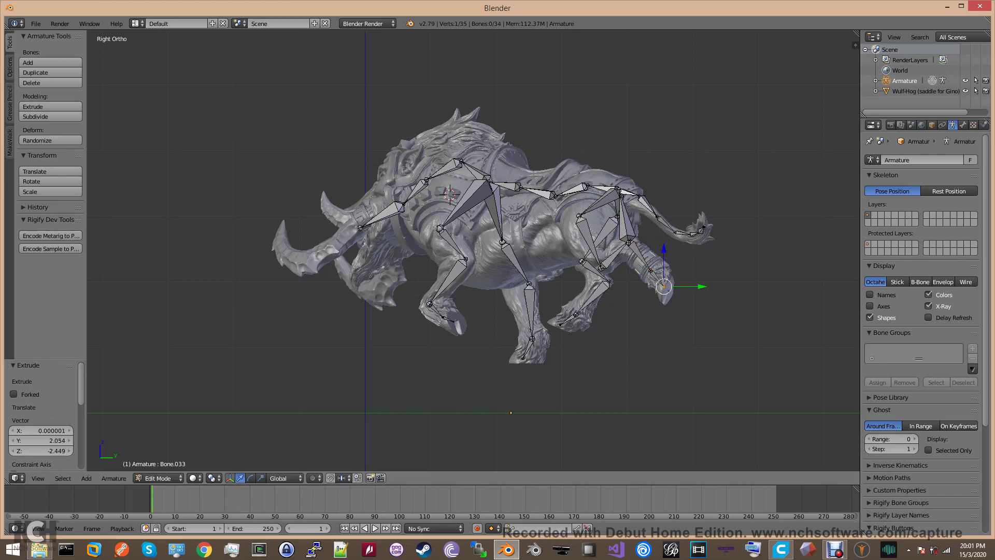
Step: In the front view, shift the planted foreleg's knee, ankle and hoof-tip joints along X onto the leg, the hoof tip by about 8.22
left_click(37, 478)
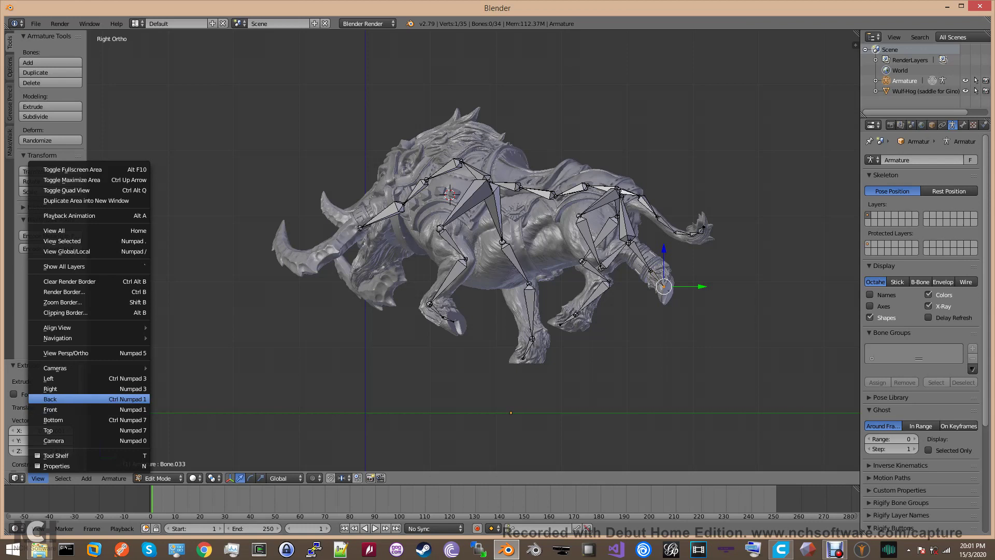
left_click(52, 430)
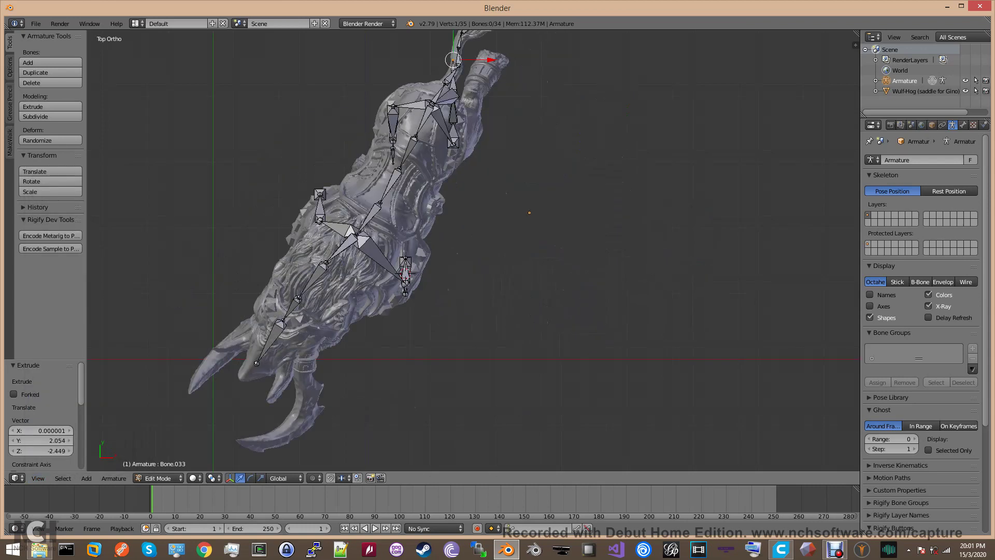
left_click(38, 478)
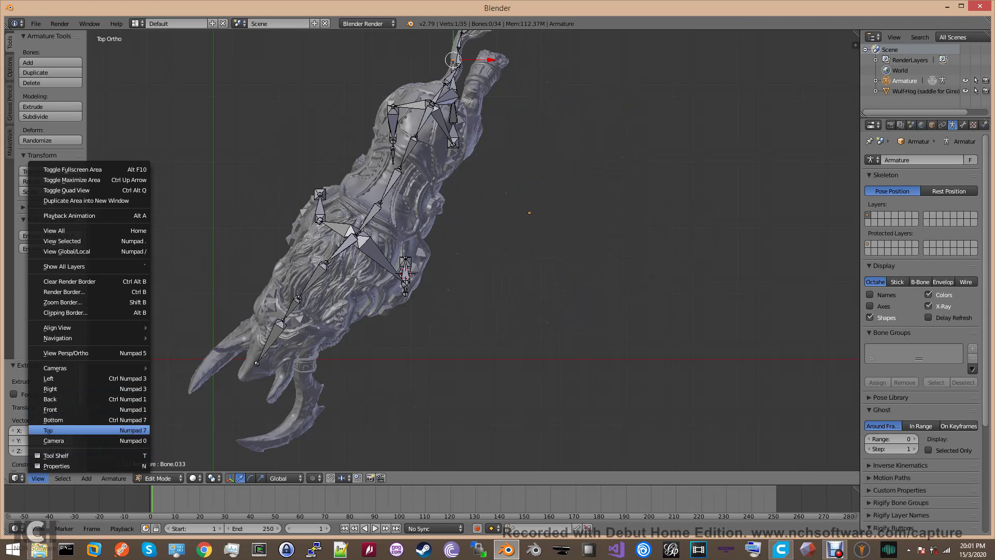
left_click(52, 420)
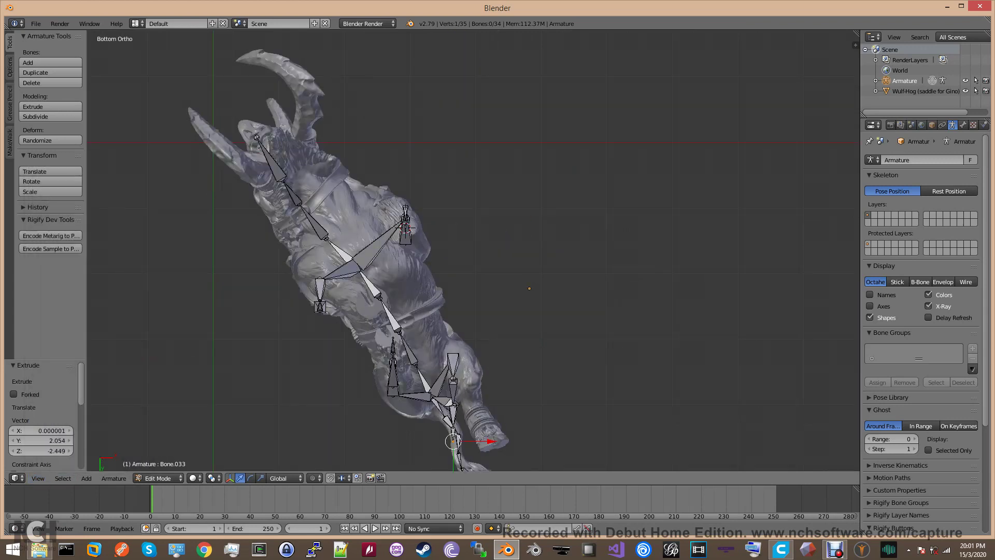
middle_click_drag(363, 233, 365, 341)
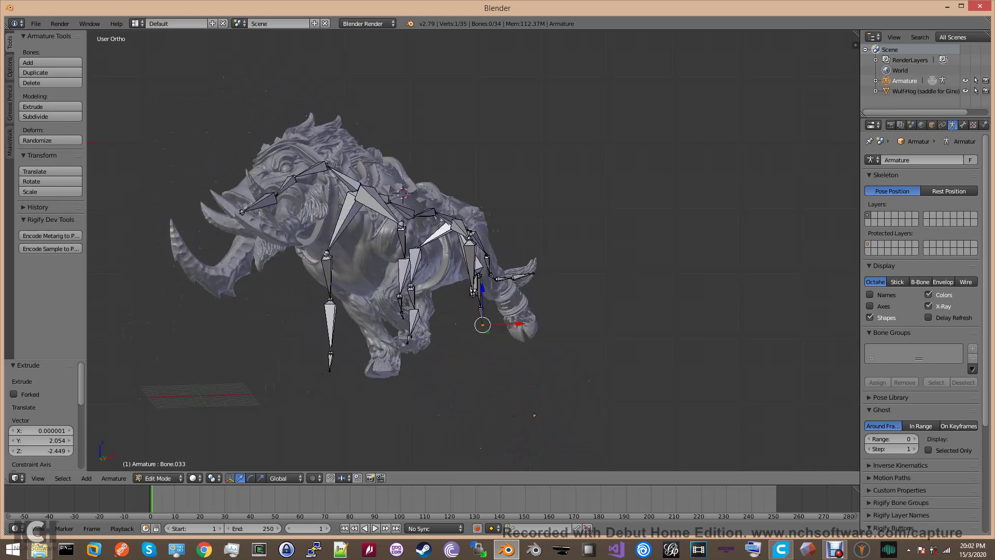
left_click(38, 478)
left_click(52, 419)
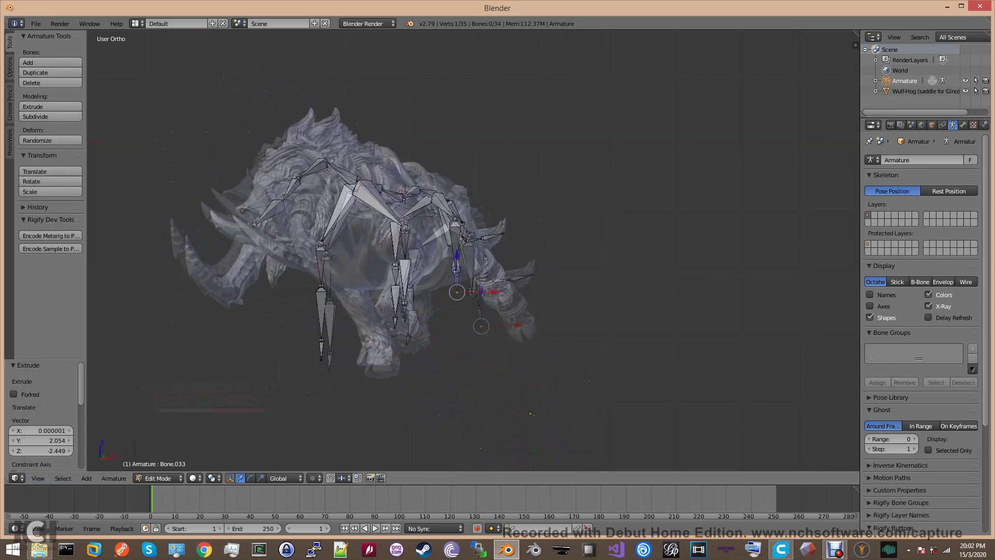
right_click(320, 284)
left_click_drag(357, 285, 386, 285)
right_click(320, 339)
left_click_drag(358, 340, 416, 339)
right_click(320, 358)
left_click_drag(357, 358, 412, 359)
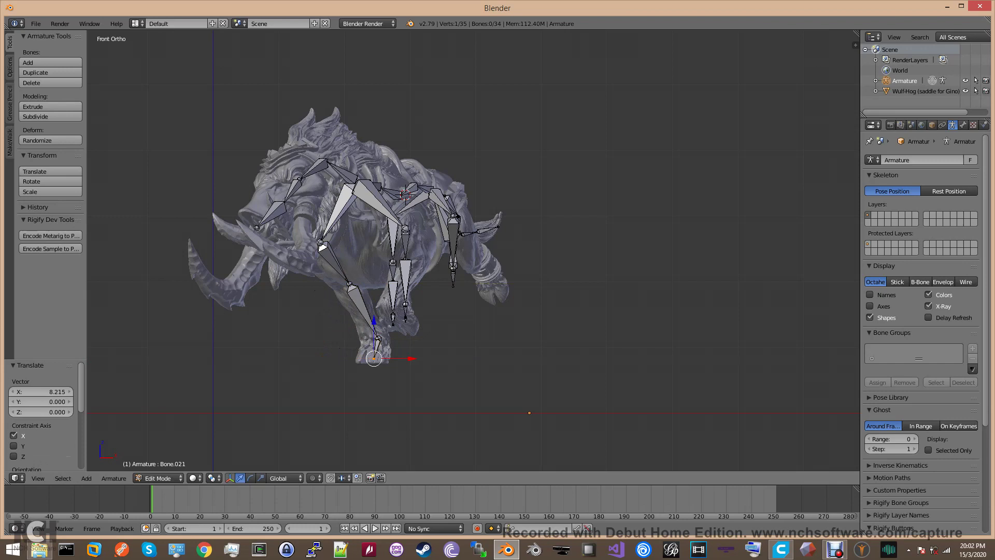
Step: Shift the rear hind leg's lower joints along X onto the outstretched leg, the hoof tip by about 6.16
right_click(453, 268)
left_click_drag(490, 268, 531, 286)
right_click(453, 270)
right_click(453, 286)
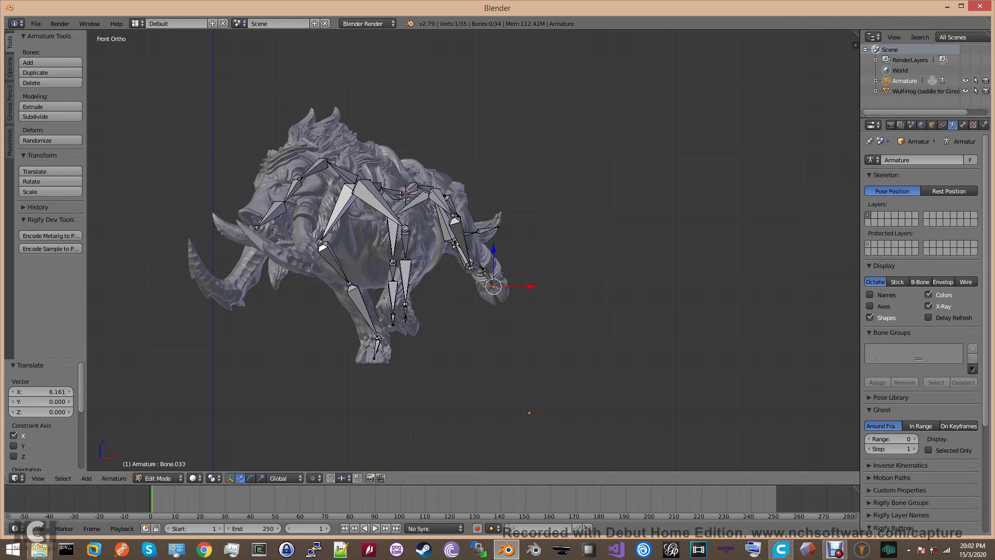
Step: Align the raised foreleg's knee, ankle and hoof-tip joints with the mesh along X, moving the hoof tip about -0.71
right_click(405, 259)
left_click_drag(444, 259, 457, 259)
right_click(405, 304)
left_click_drag(443, 304, 400, 318)
right_click(406, 317)
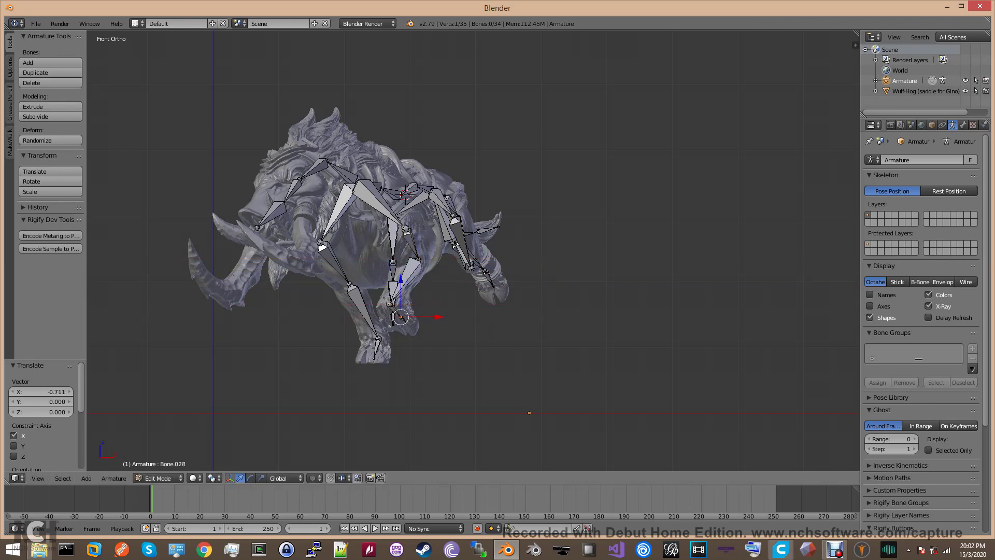
Step: Check the leg bones from behind and move a leg joint about 1.77 along the X axis only
middle_click_drag(439, 317, 576, 312)
left_click(37, 478)
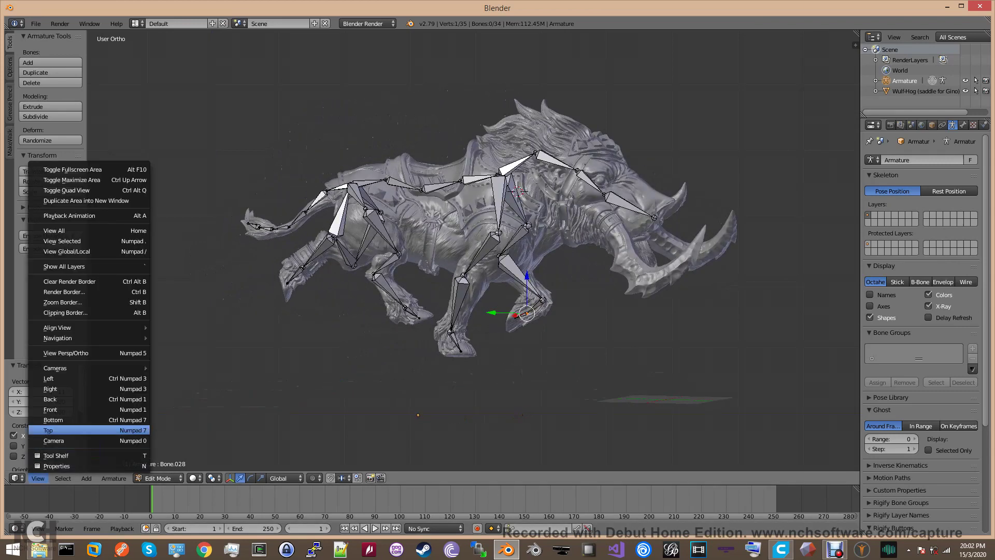
left_click(63, 399)
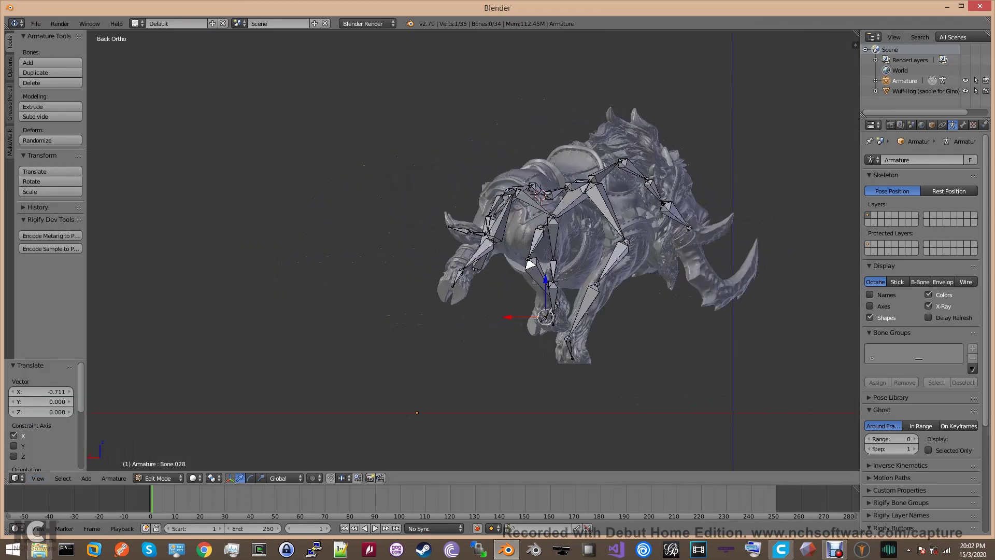
mouse_move(417, 413)
middle_mouse_down()
mouse_move(497, 418)
mouse_move(433, 418)
middle_mouse_up()
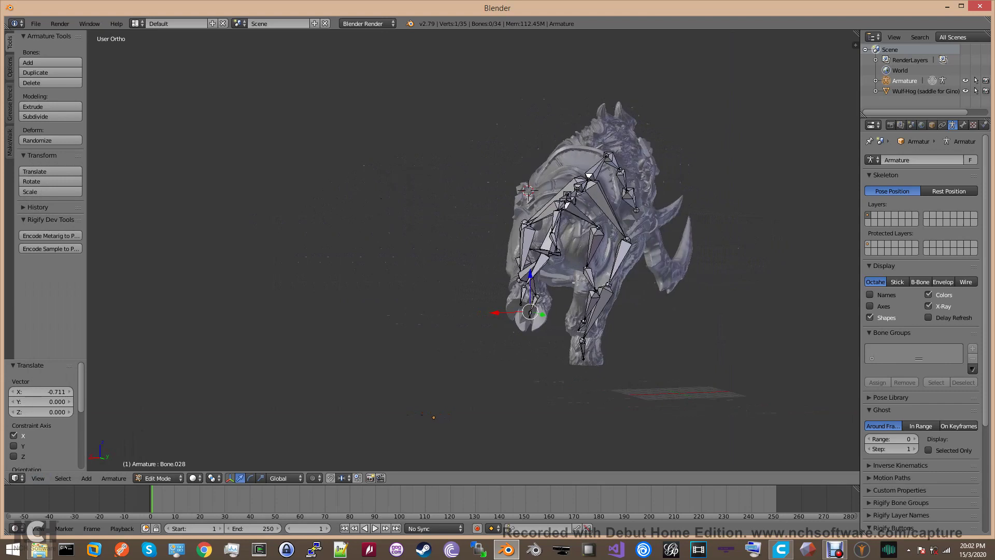
right_click(595, 292)
key("g")
key("x")
key("Return")
middle_click_drag(434, 417, 454, 424)
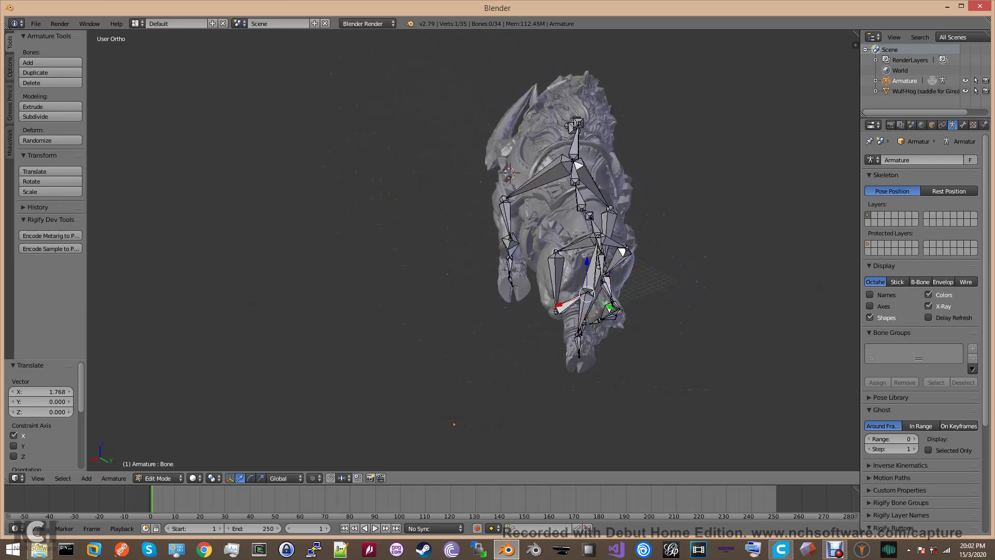
Step: Reposition the rear hind leg's hock joint along X with moves of about -1.59 and 2.33
key("g")
key("x")
key("Return")
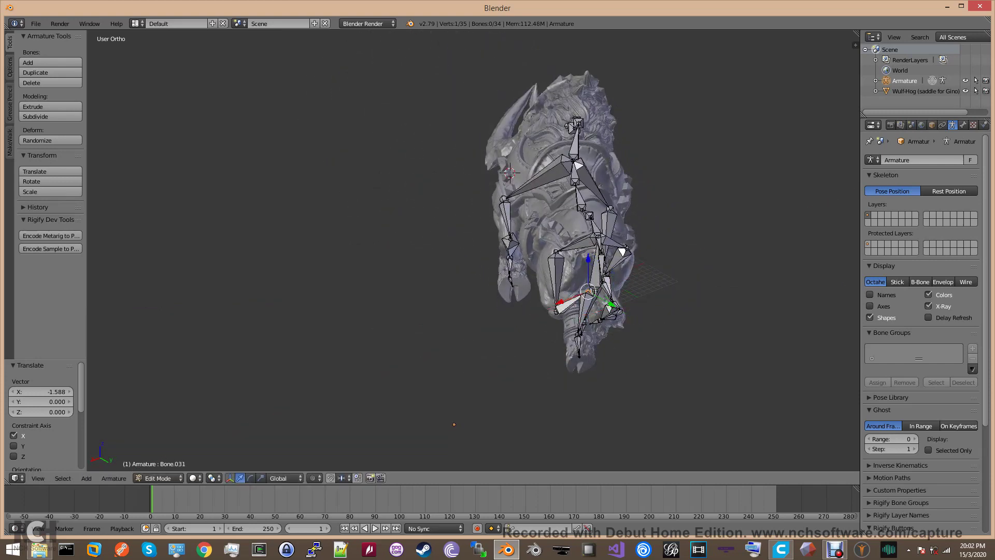
left_click_drag(559, 303, 549, 306)
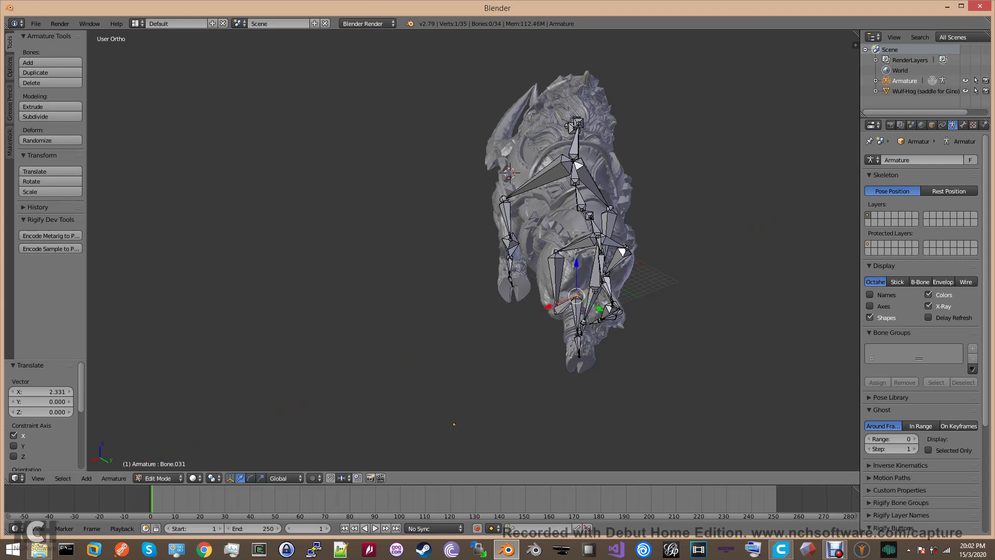
middle_click_drag(549, 307, 537, 293)
middle_click_drag(449, 424, 407, 412)
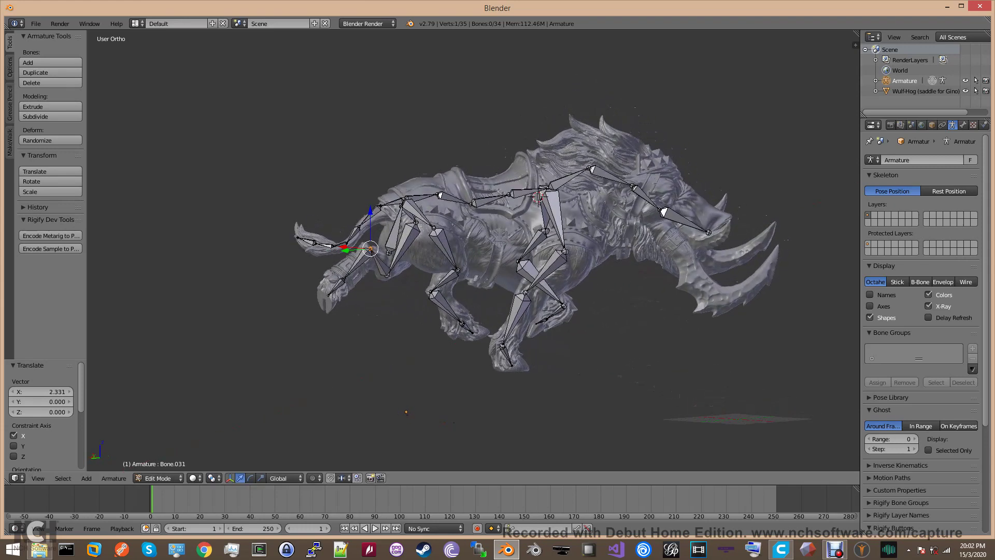
Step: Select the upper and lower bones of both forelegs, down to the ankles, and hide them
middle_click_drag(492, 311, 468, 308)
right_click(469, 308)
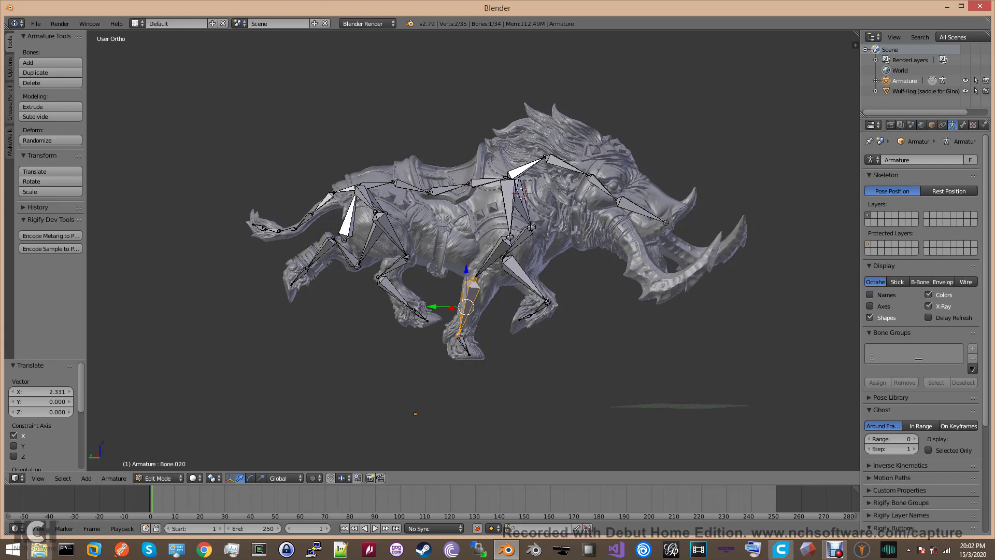
right_click(493, 257, "shift")
right_click(509, 207, "shift")
right_click(524, 277, "shift")
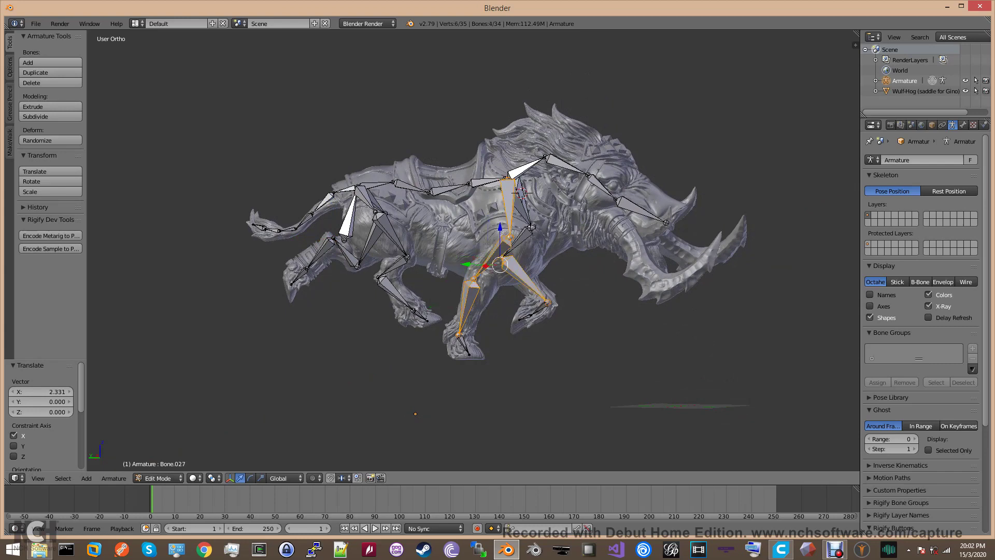
right_click(527, 213, "shift")
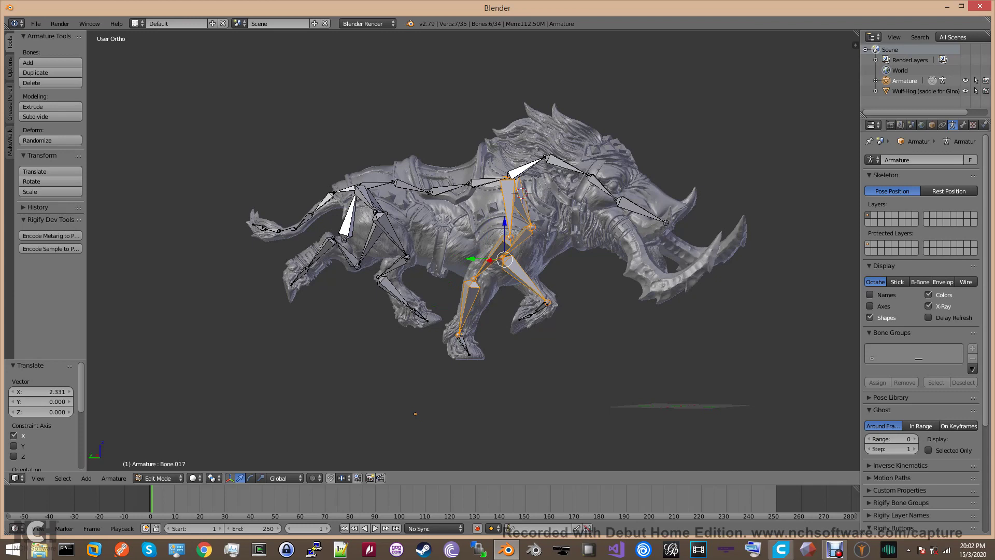
key("g")
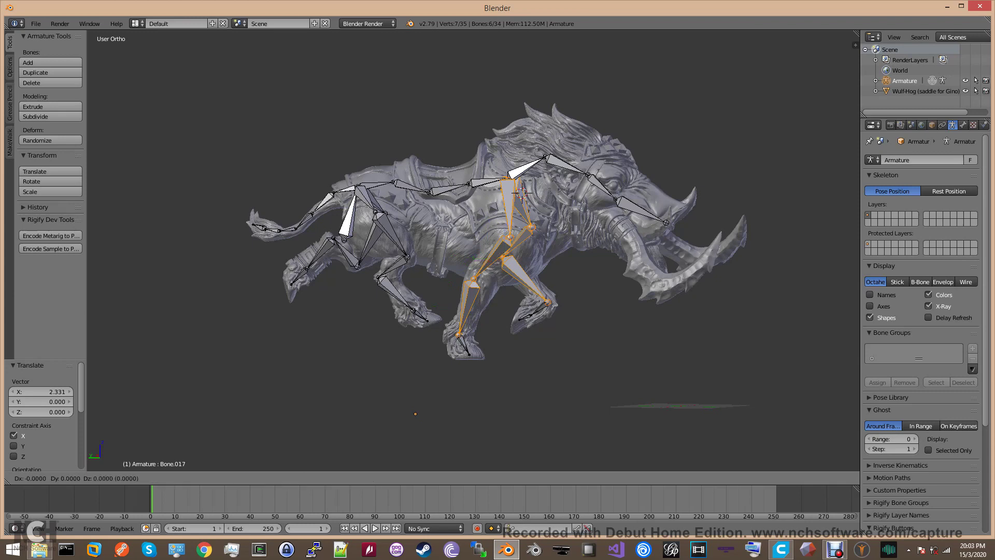
key("Escape")
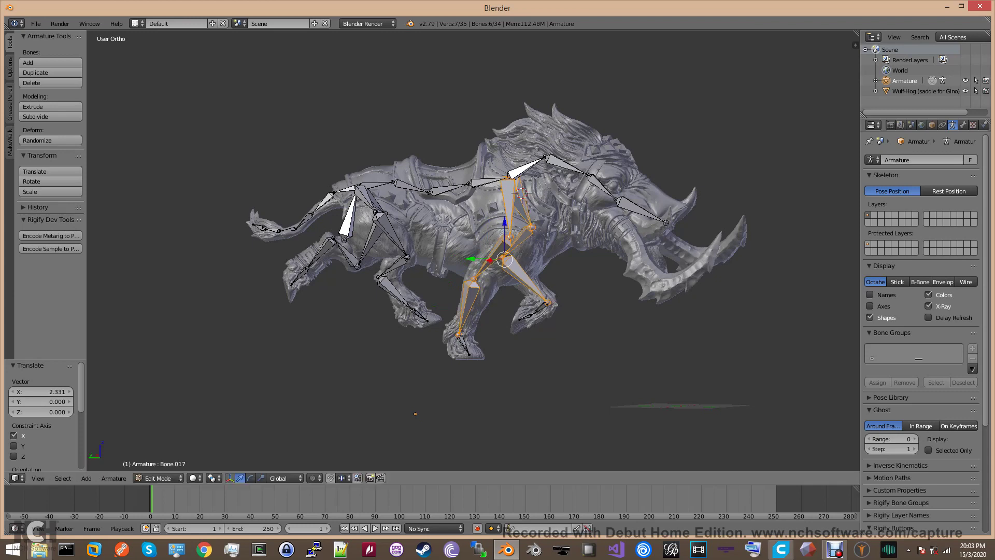
key("h")
Step: Inspect the armature from the hog's other side and reveal the hidden foreleg bones
middle_click_drag(466, 249, 830, 249)
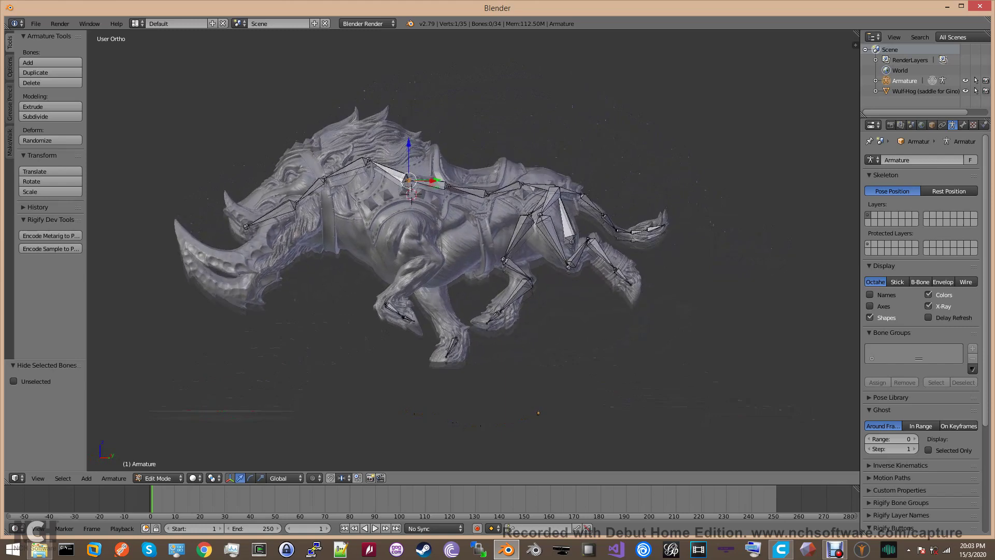
middle_click_drag(285, 321, 254, 322)
key("alt+h")
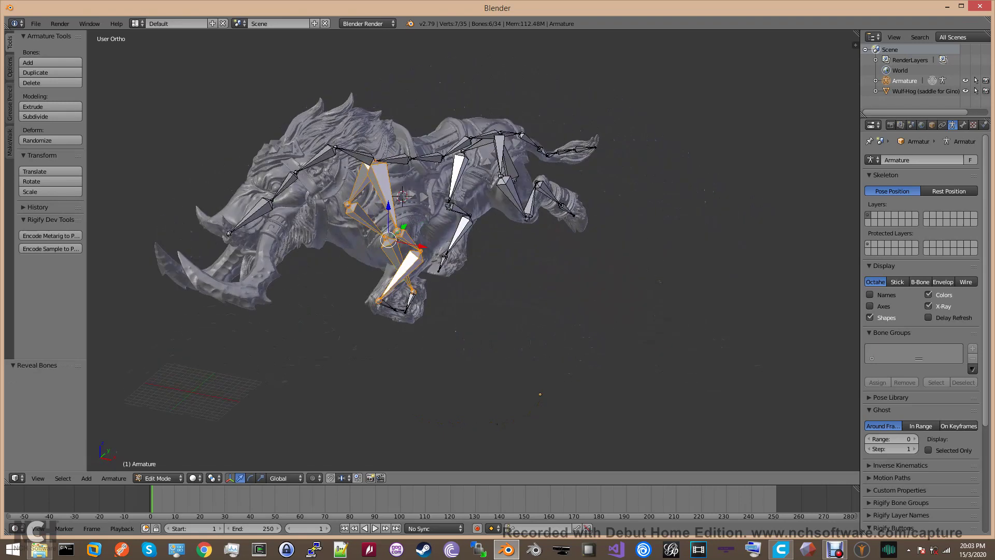
Step: In Object Mode, select the hog mesh followed by the armature, and parent the mesh to the armature with automatic weights
key("Tab")
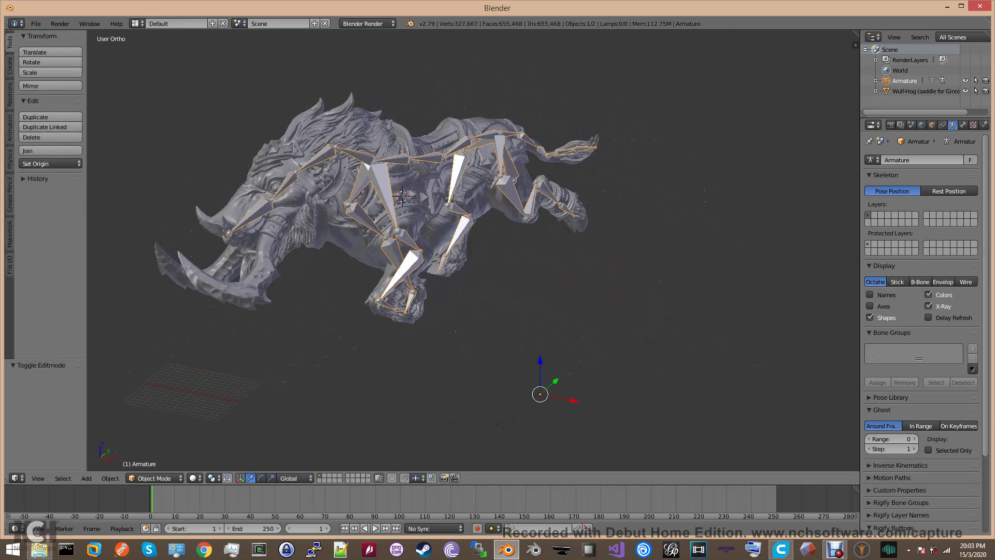
middle_click_drag(414, 234, 499, 309, "shift")
right_click(435, 275)
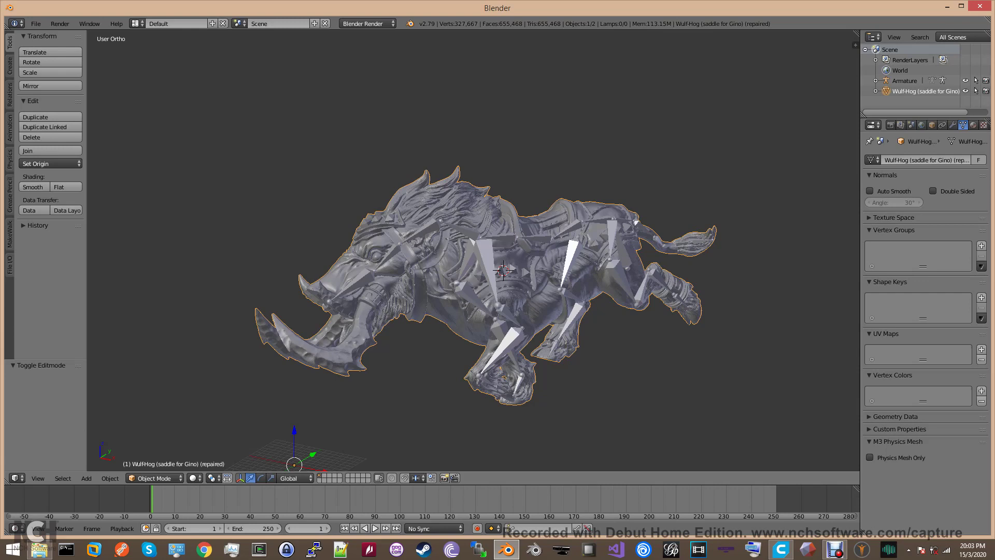
right_click(487, 265, "shift")
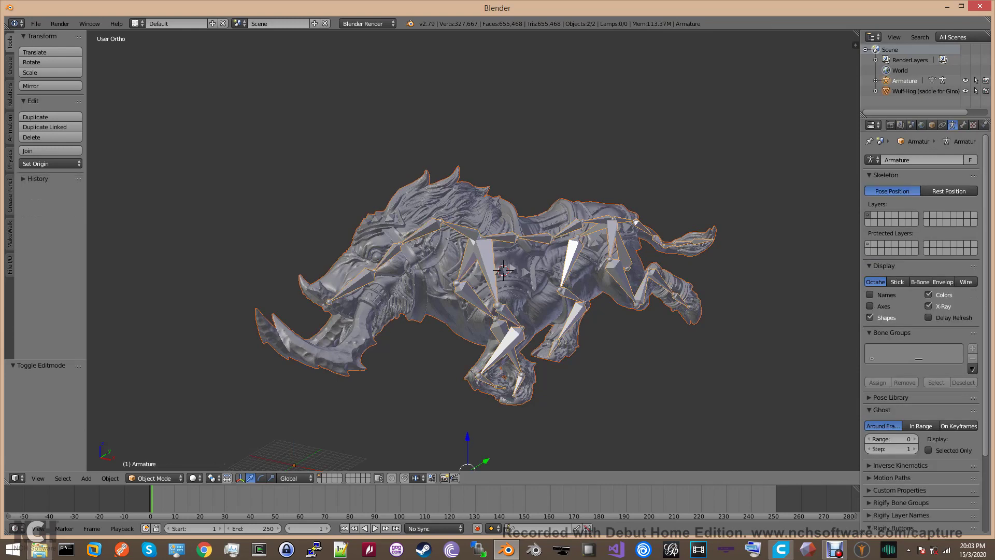
middle_click_drag(489, 266, 510, 265)
key("ctrl+p")
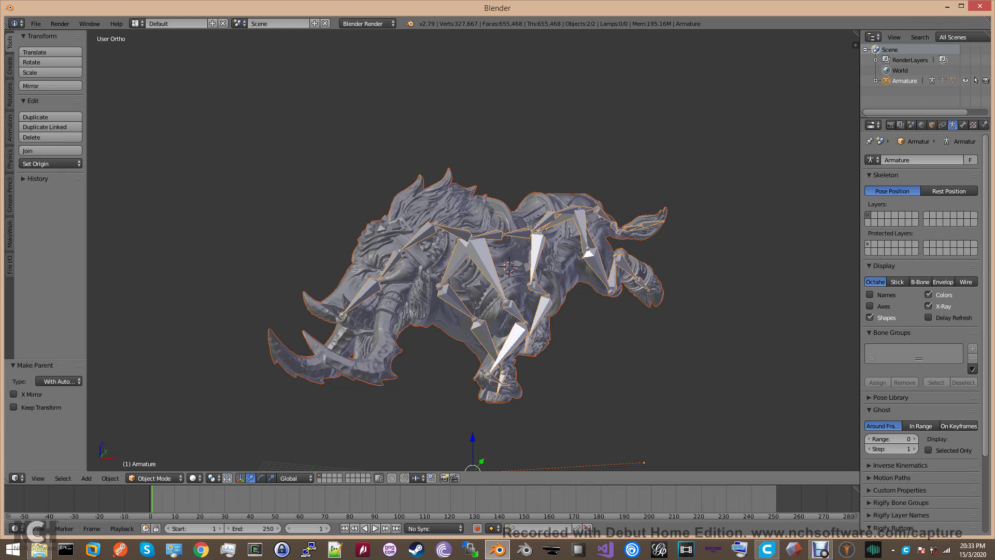
Step: Select the armature again, switch it to Pose Mode and pick out a single hind leg bone for posing
right_click(440, 210)
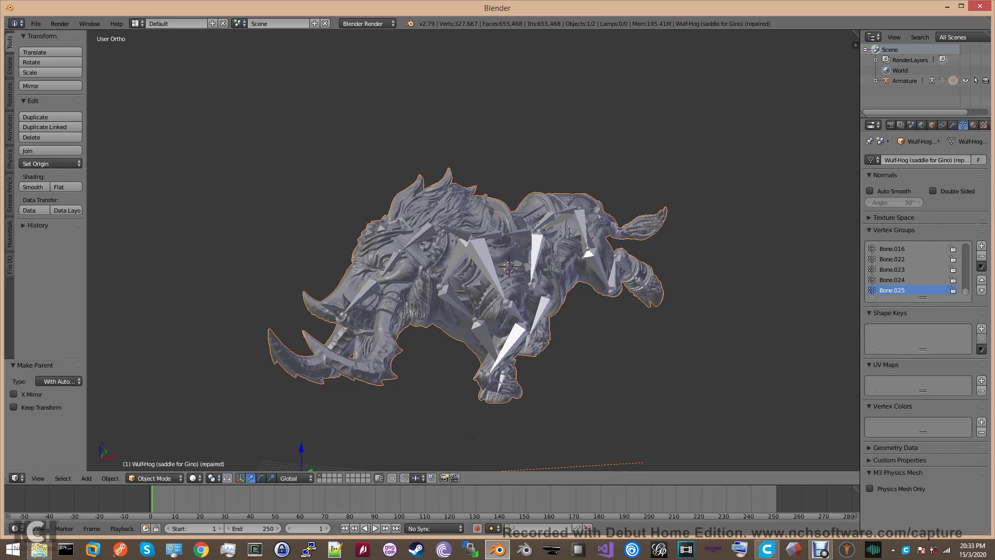
right_click(486, 262)
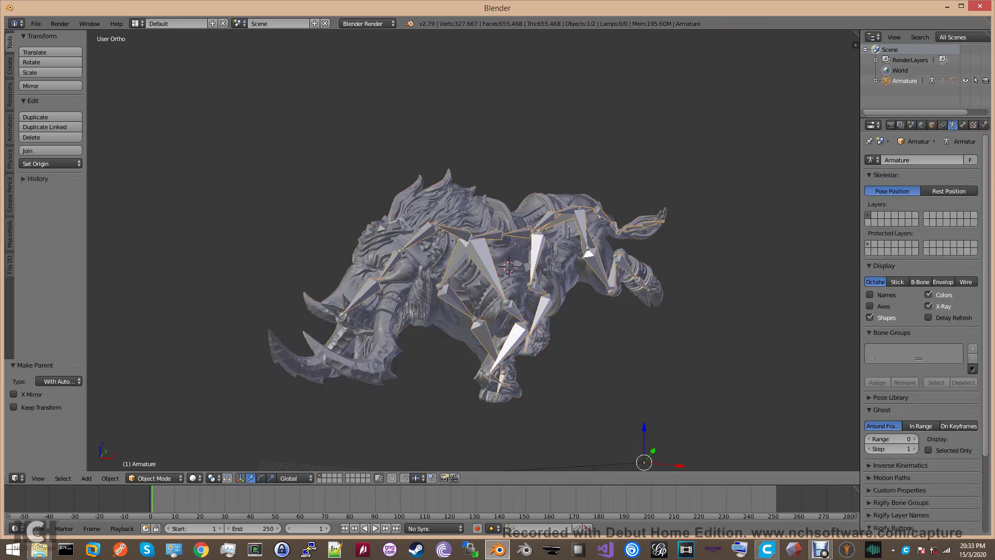
key("ctrl+Tab")
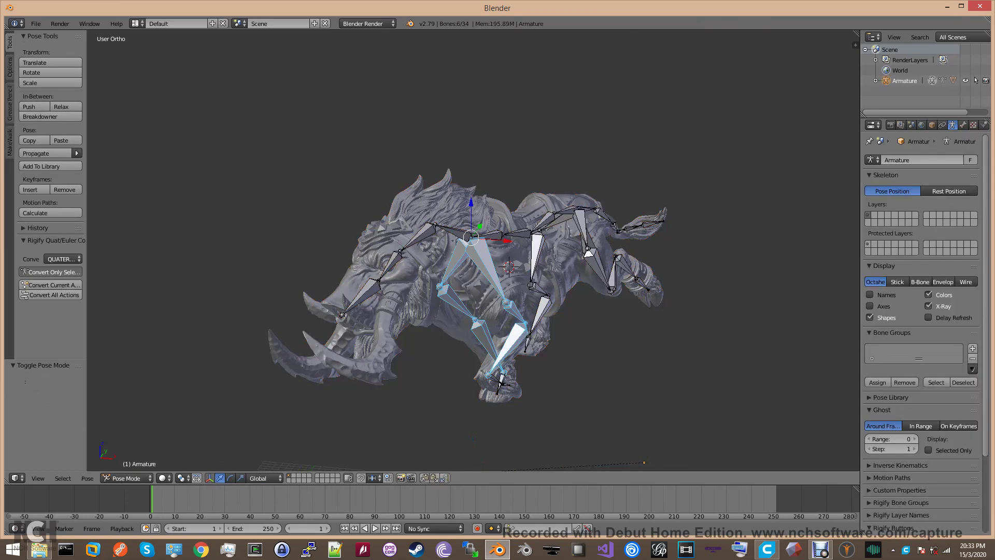
right_click(487, 265)
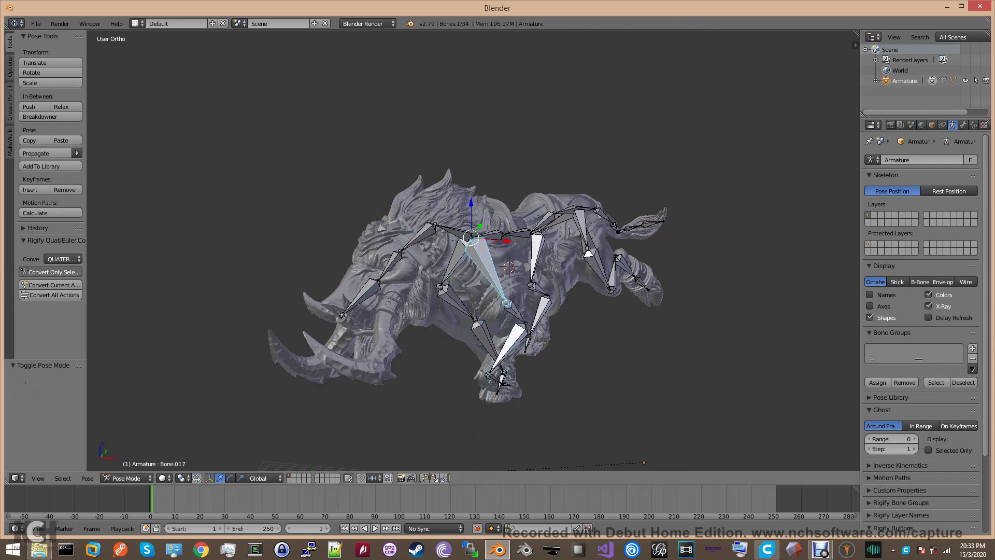
right_click(537, 257)
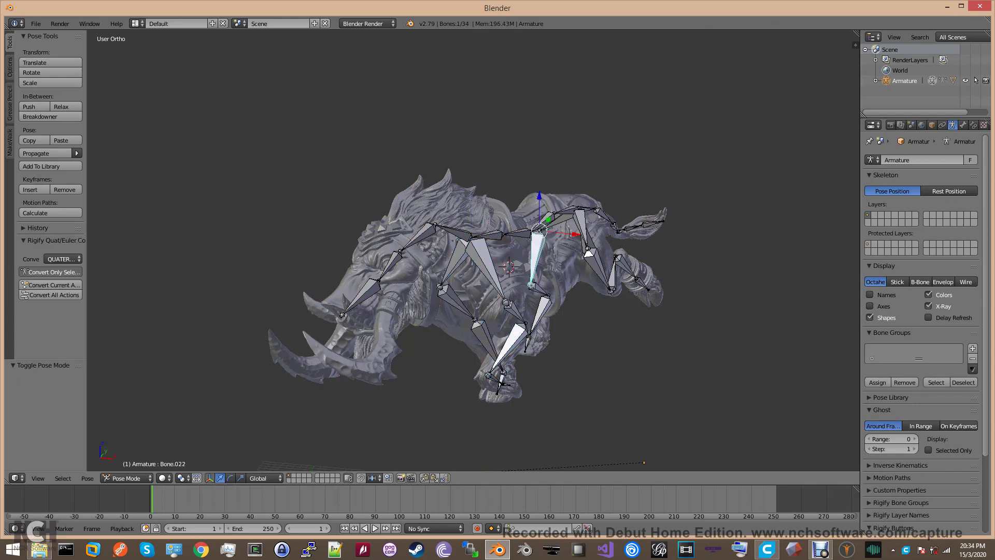
middle_click_drag(536, 256, 478, 226)
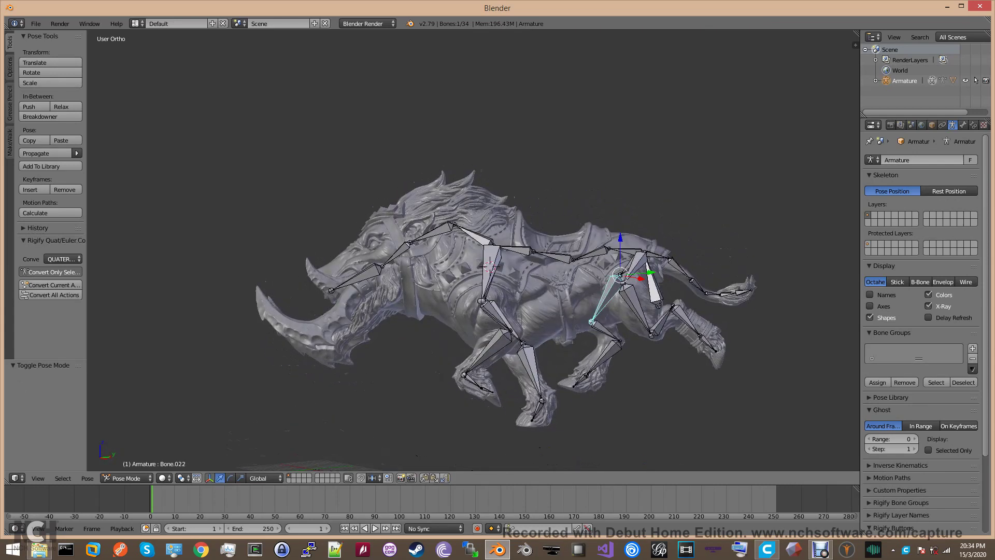
Step: In the left orthographic view, try rotating the extended foreleg's upper bone to test how the mesh follows
left_click(37, 478)
left_click(51, 381)
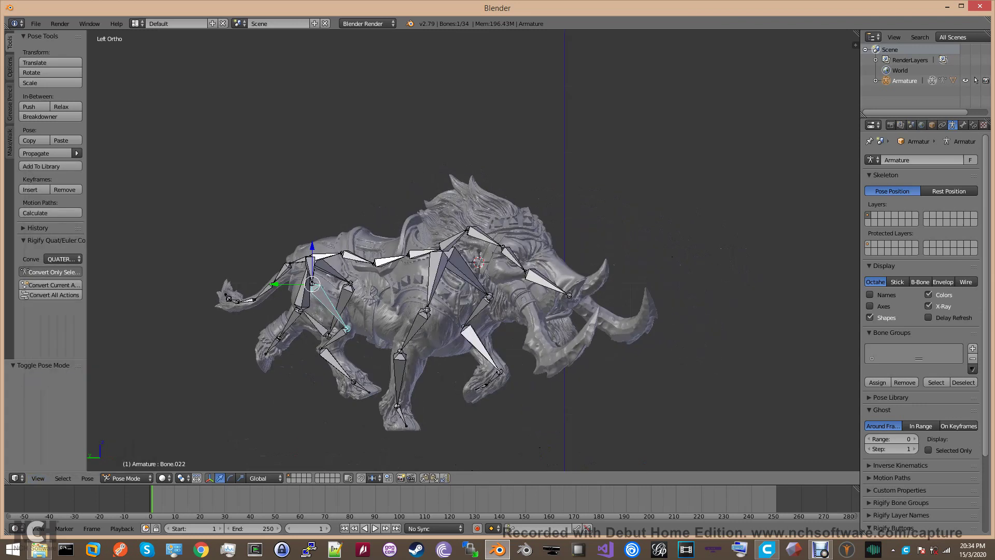
right_click(435, 281)
key("r")
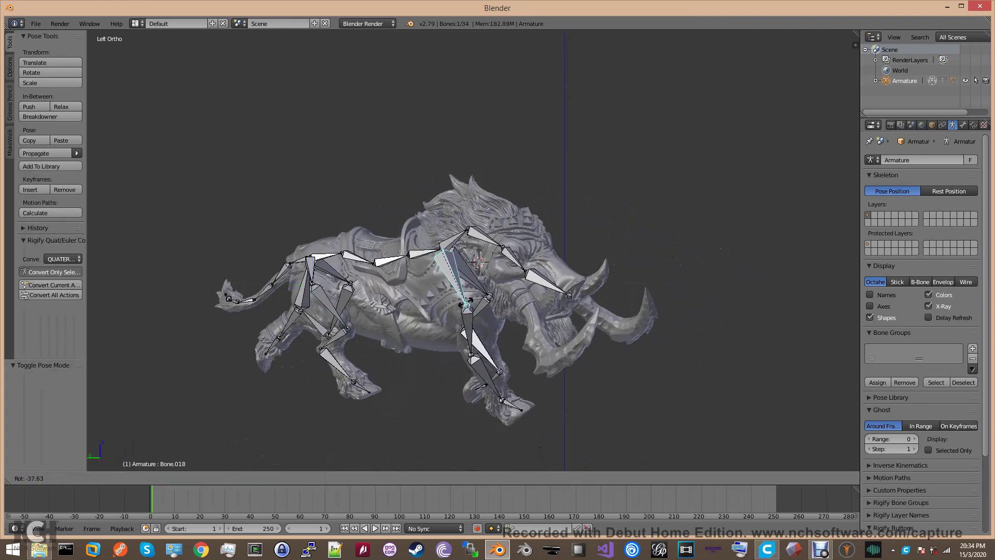
key("Escape")
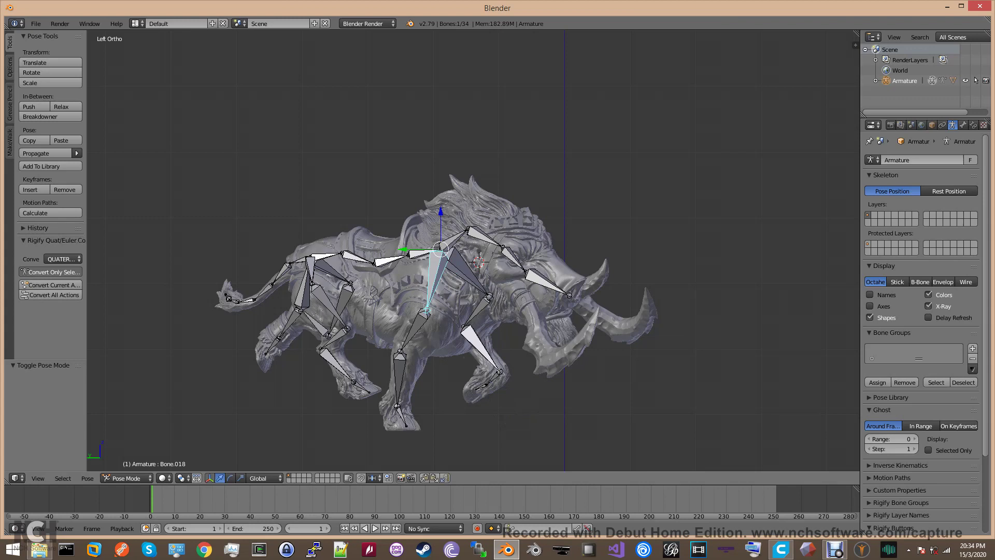
key("r")
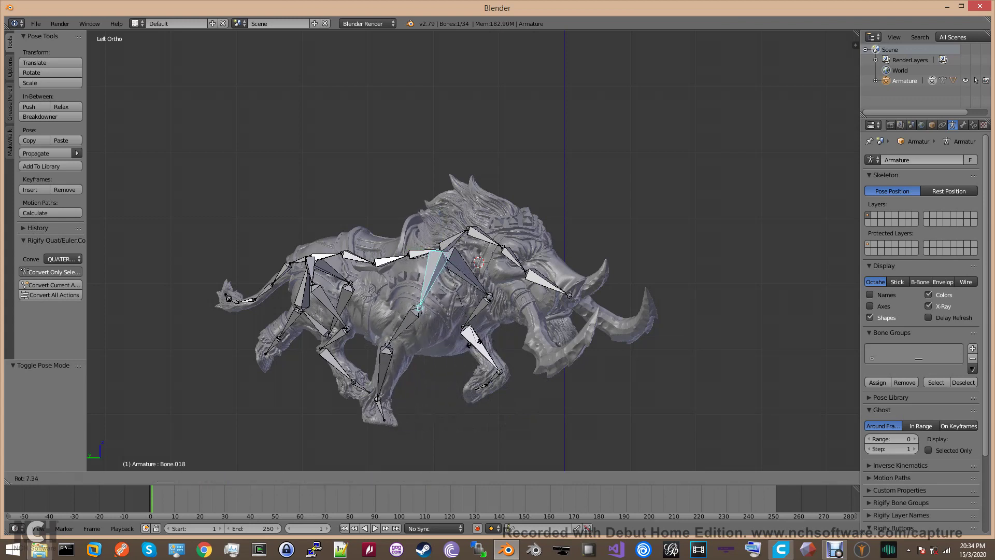
key("Escape")
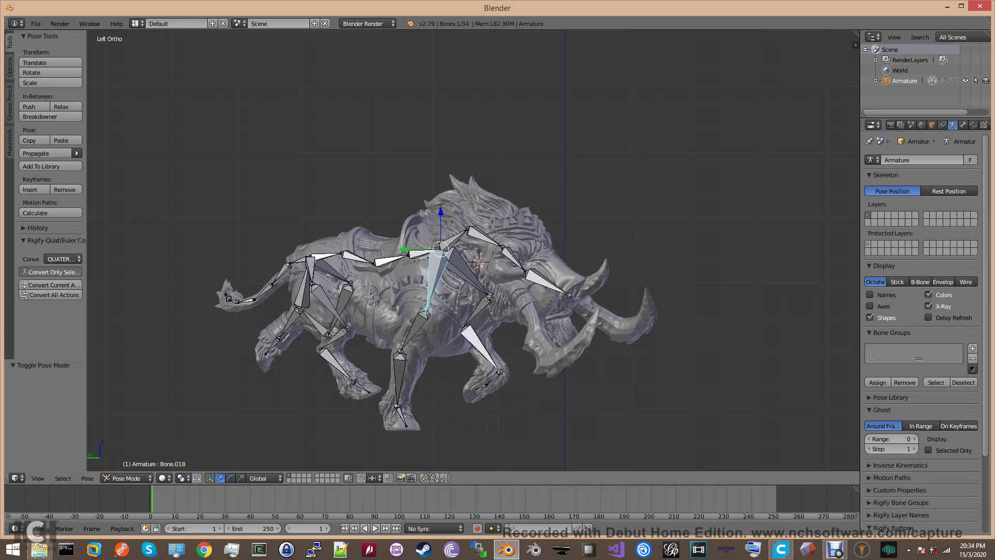
Step: Try moving the armature to another layer in Object Mode, undo it, and return to Pose Mode
key("ctrl+Tab")
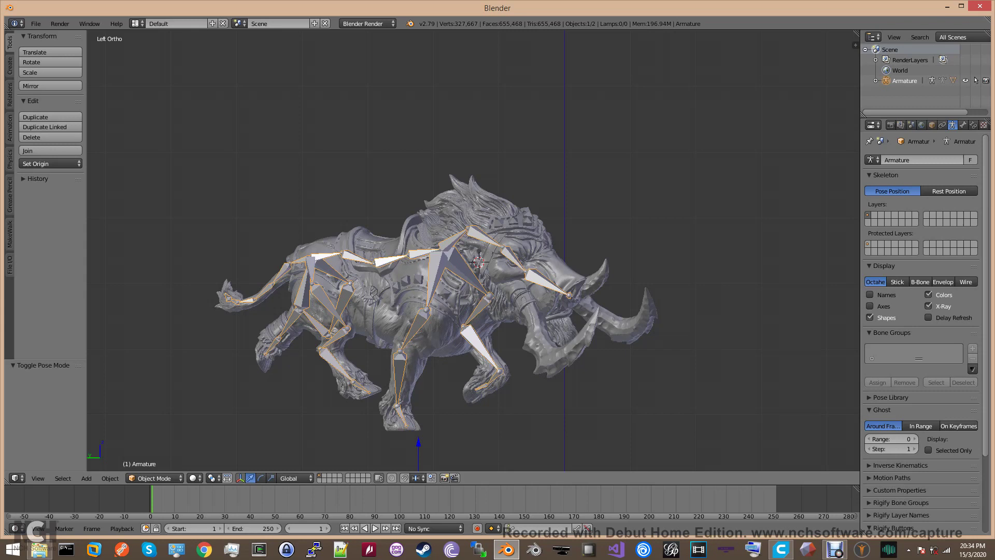
key("m")
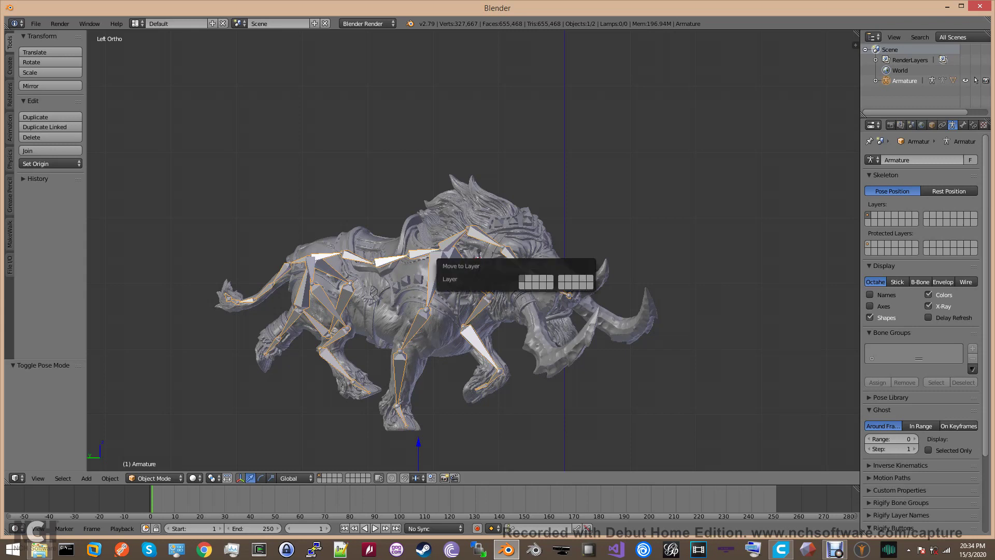
left_click(522, 286)
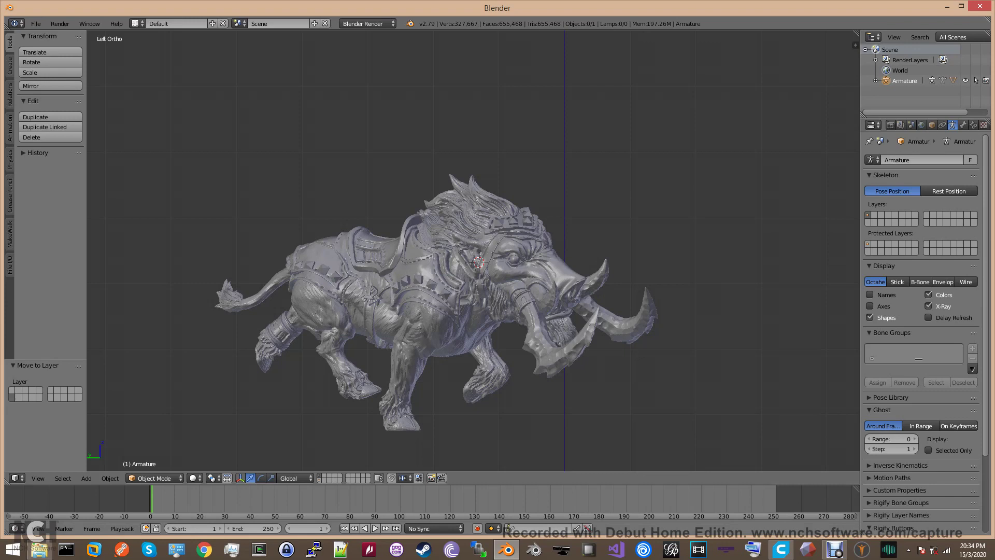
key("ctrl+z")
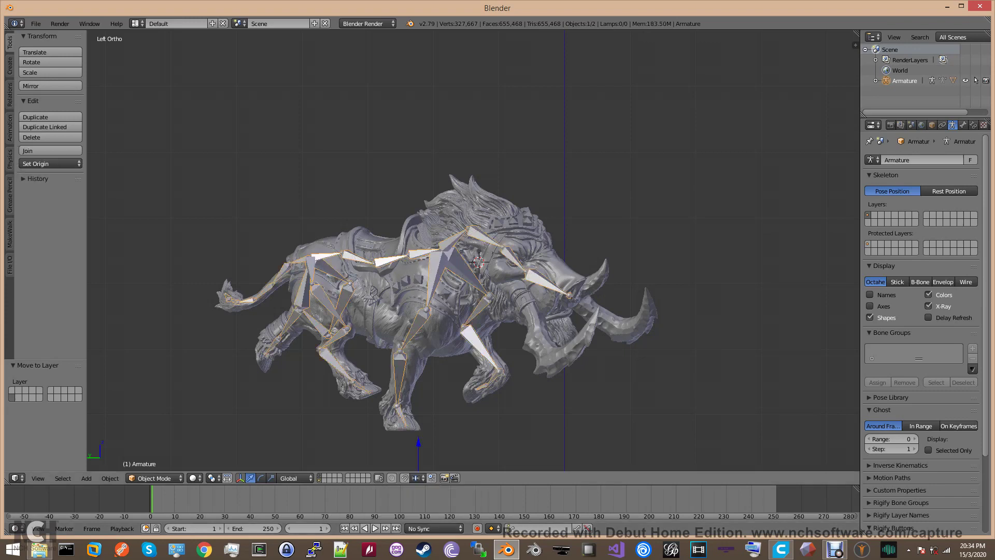
right_click(522, 286)
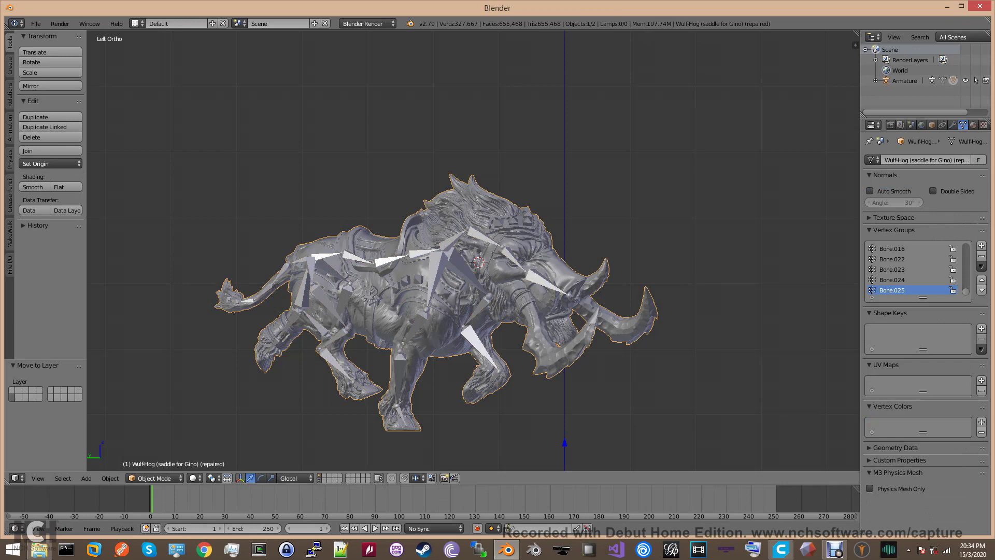
right_click(527, 283)
key("ctrl+Tab")
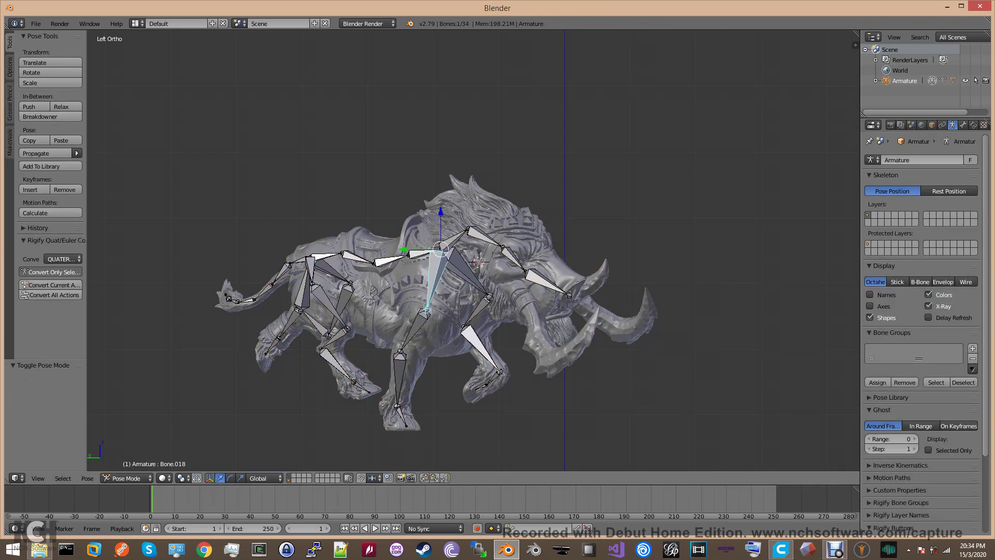
Step: Try rotating the rear neck bone upward to raise the hog's head
middle_click_drag(528, 282, 566, 278)
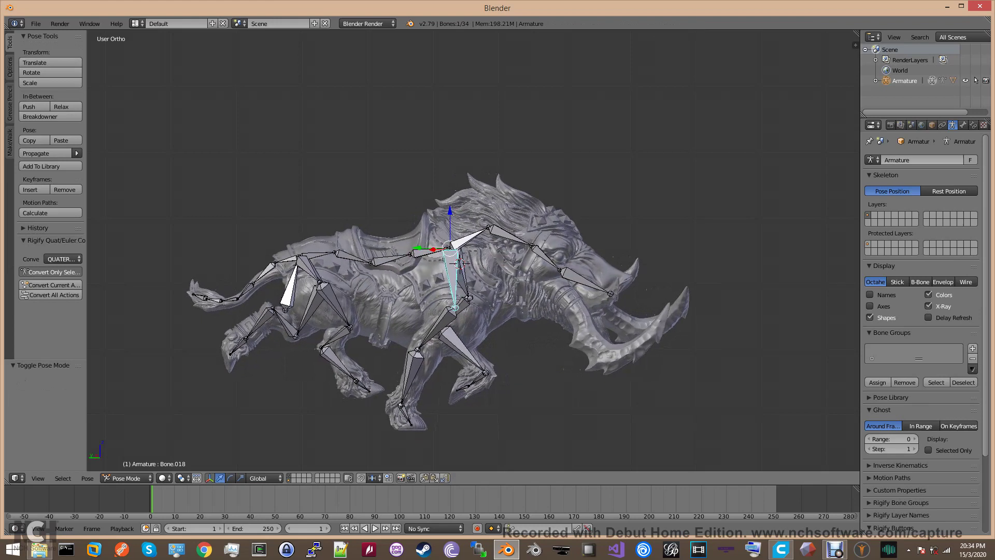
right_click(511, 236)
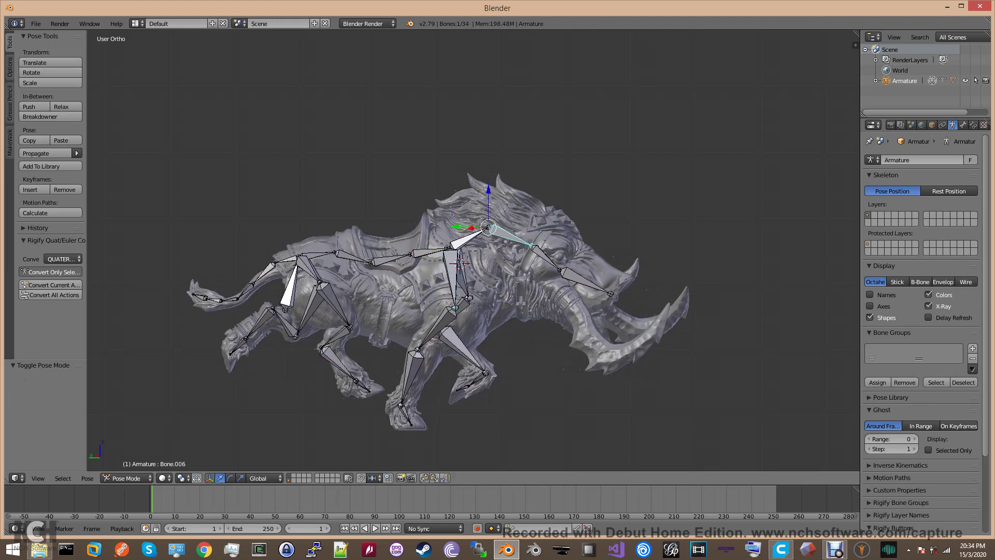
key("r")
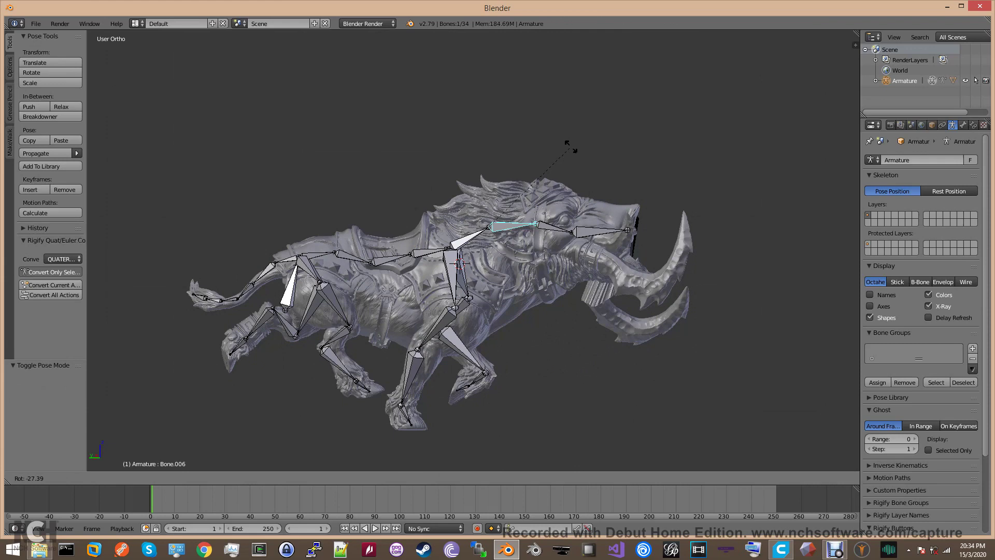
left_click(580, 163)
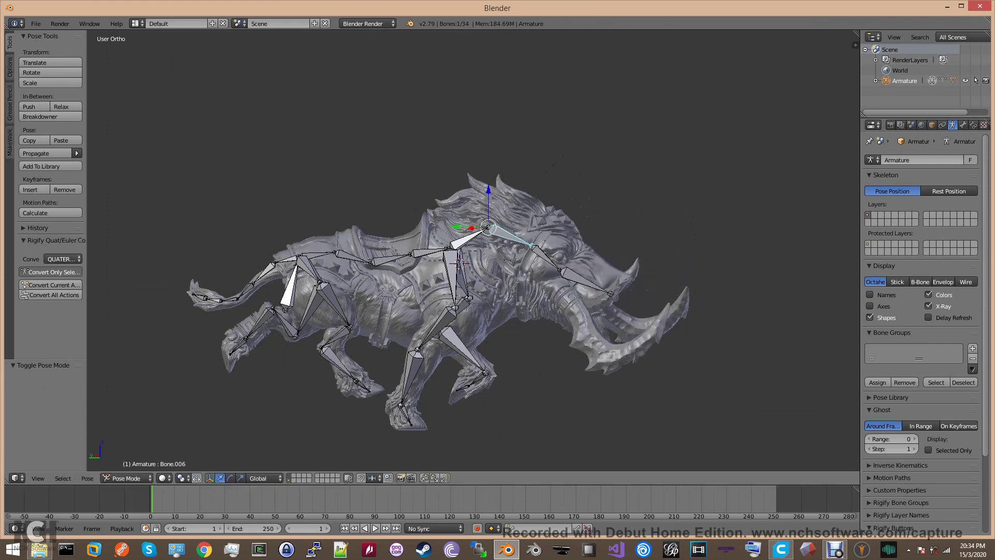
Step: Try rotating the bone at the base of the neck by 10.3° and check the bent head from several angles
right_click(469, 239)
key("r")
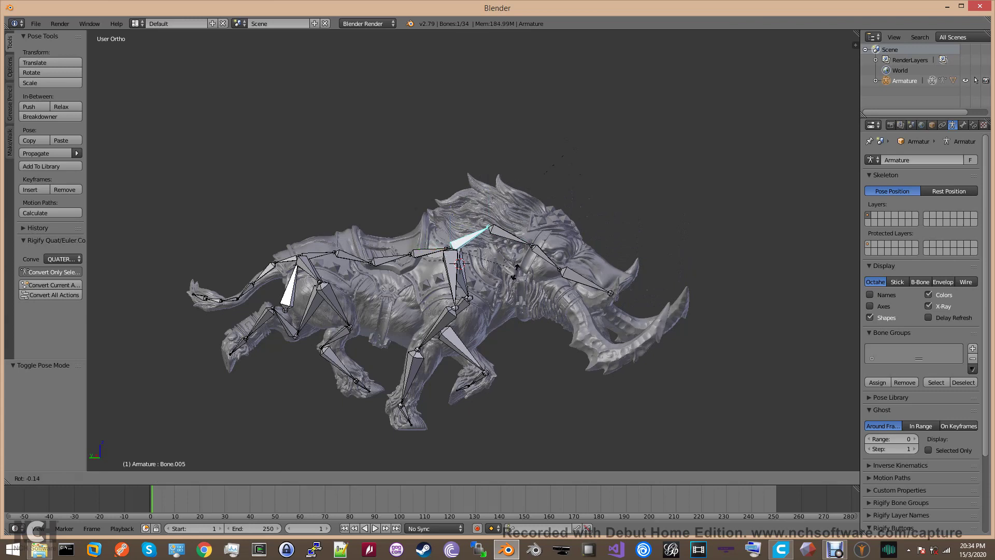
left_click(517, 284)
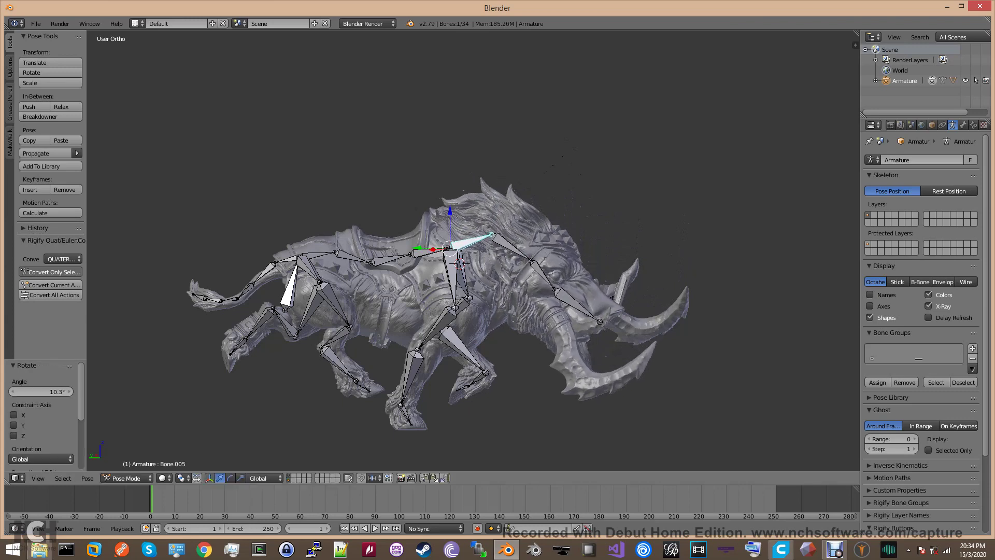
middle_click_drag(518, 284, 267, 294)
middle_click_drag(342, 286, 237, 286)
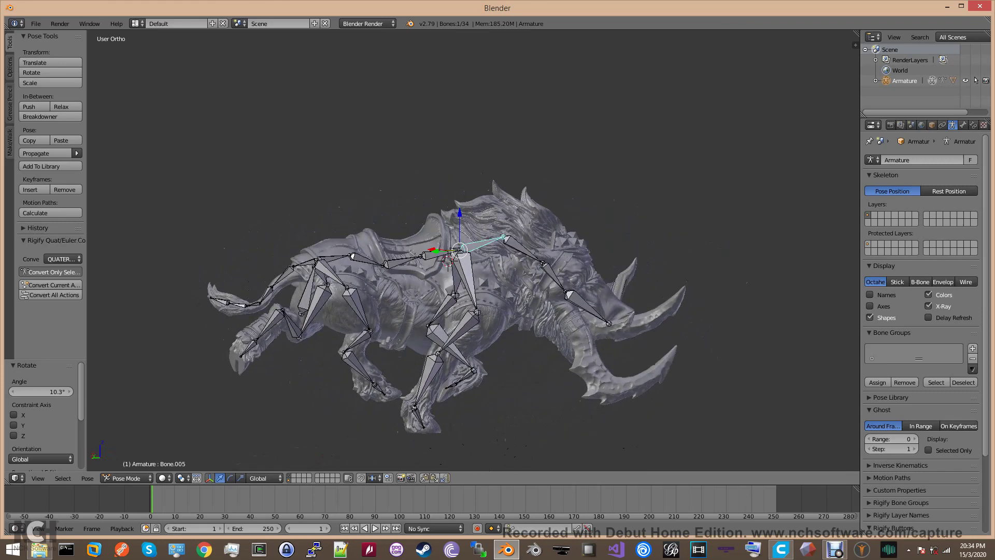
middle_click_drag(518, 282, 238, 291)
middle_click_drag(363, 286, 265, 286)
Step: Rotate the extended foreleg's bone just below the elbow by -23.2° to swing the lower leg forward
right_click(435, 318)
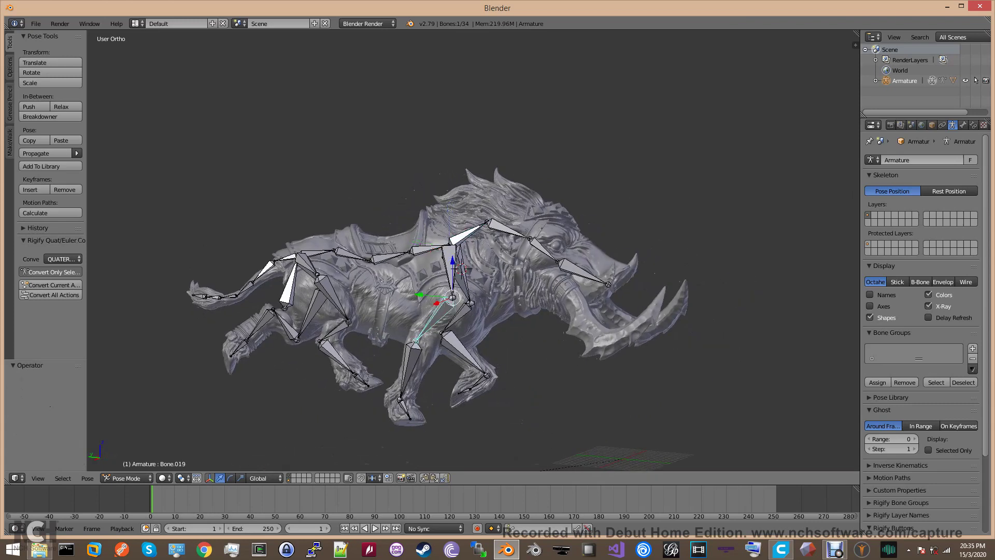
middle_click_drag(435, 318, 445, 327)
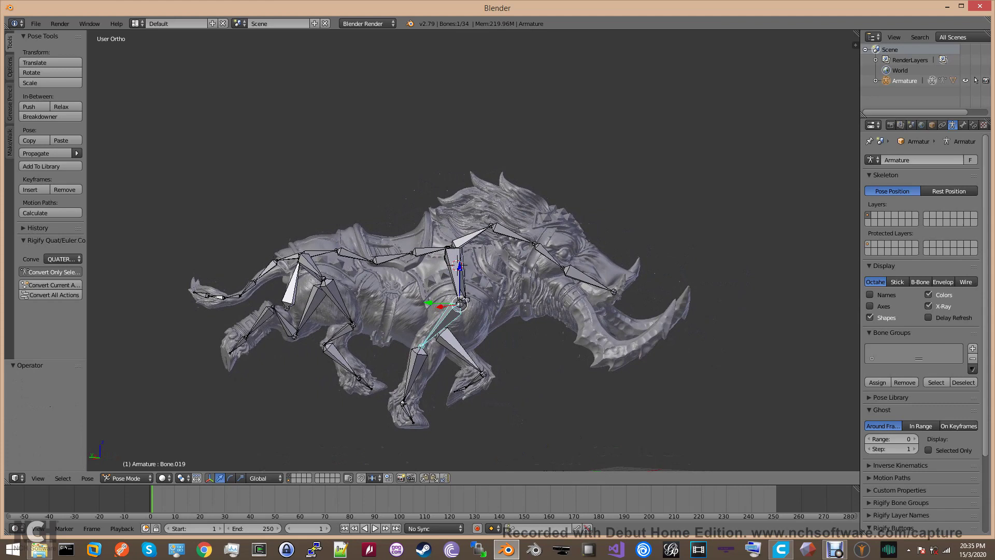
key("r")
left_click(520, 407)
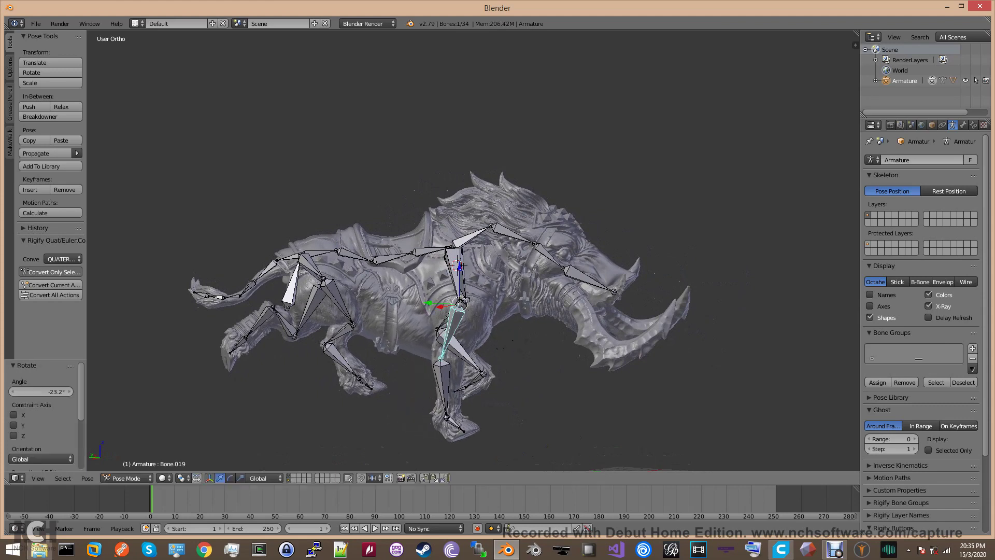
Step: Pose the other, bent foreleg by rotating its lower leg bone 15.2° and its foot bone -33.2°
right_click(464, 353)
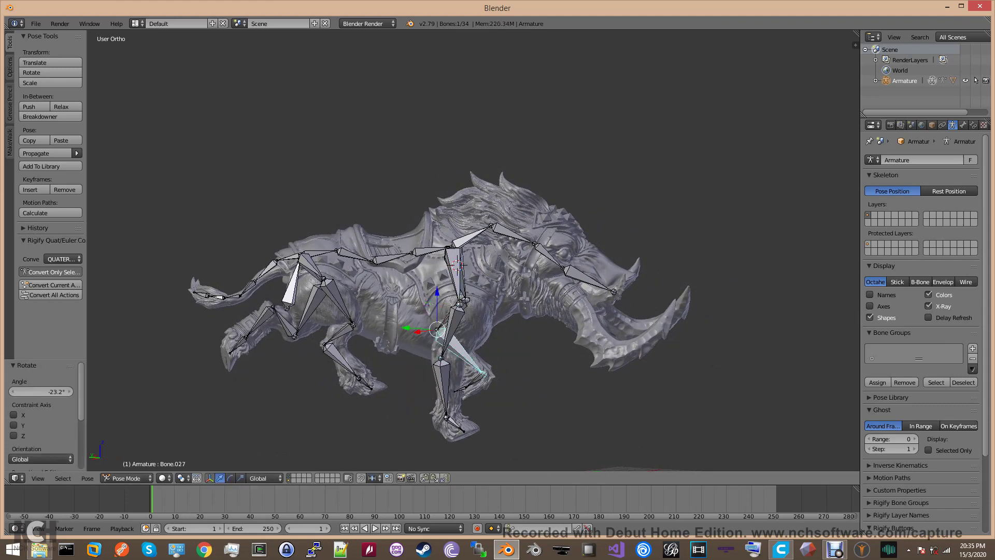
key("r")
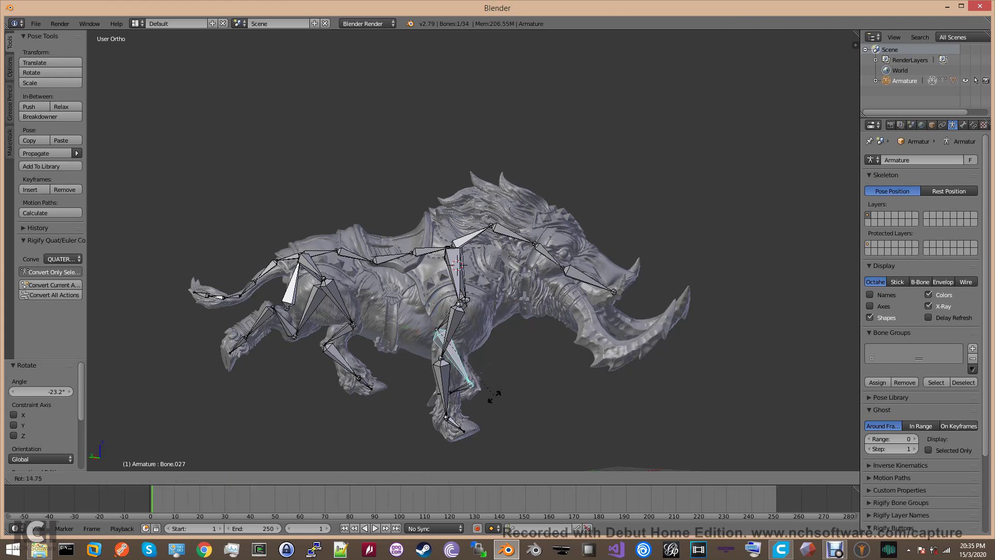
left_click(493, 393)
right_click(458, 396)
key("r")
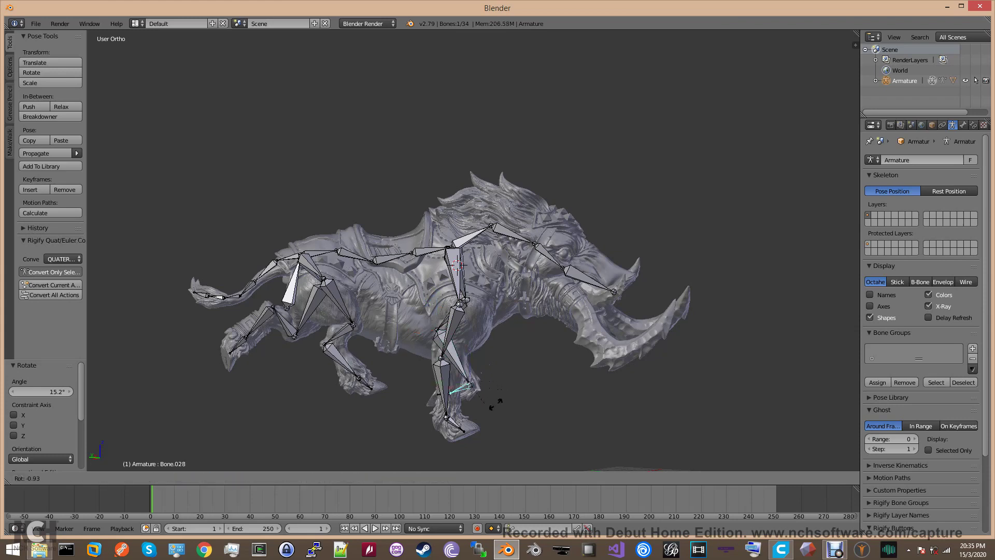
left_click(512, 403)
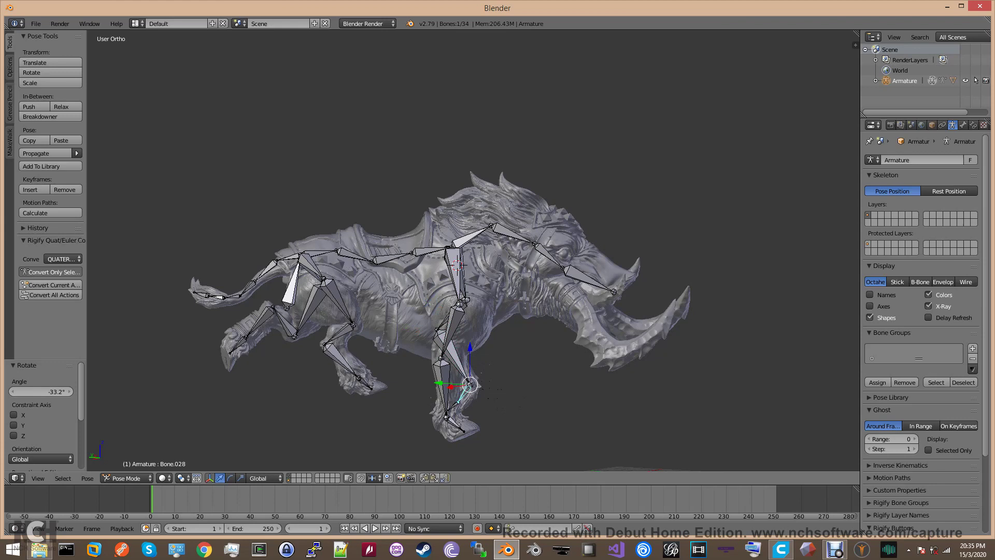
Step: Pose the forward hind leg by rotating its bone below the hip 19° and the next bone down -14.2°
right_click(340, 302)
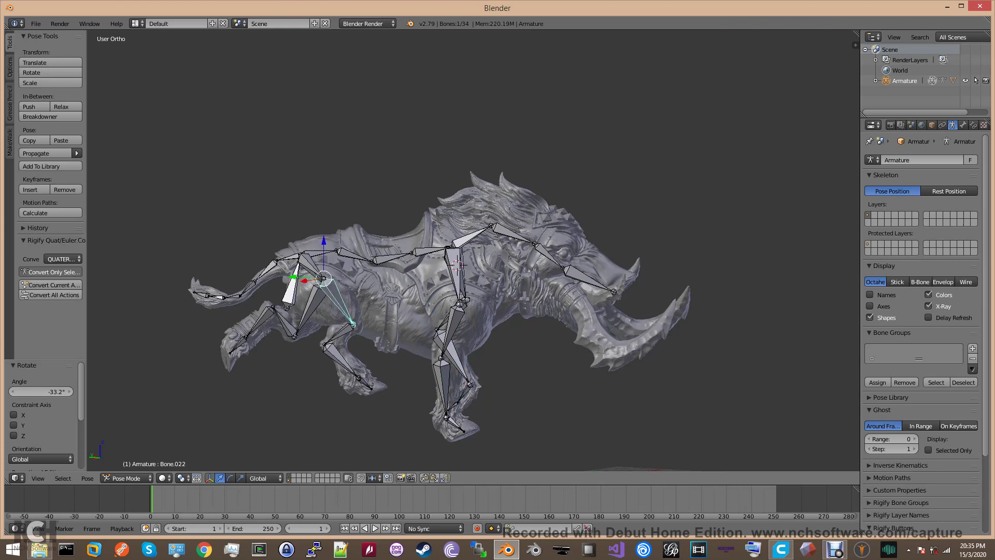
key("r")
left_click(366, 356)
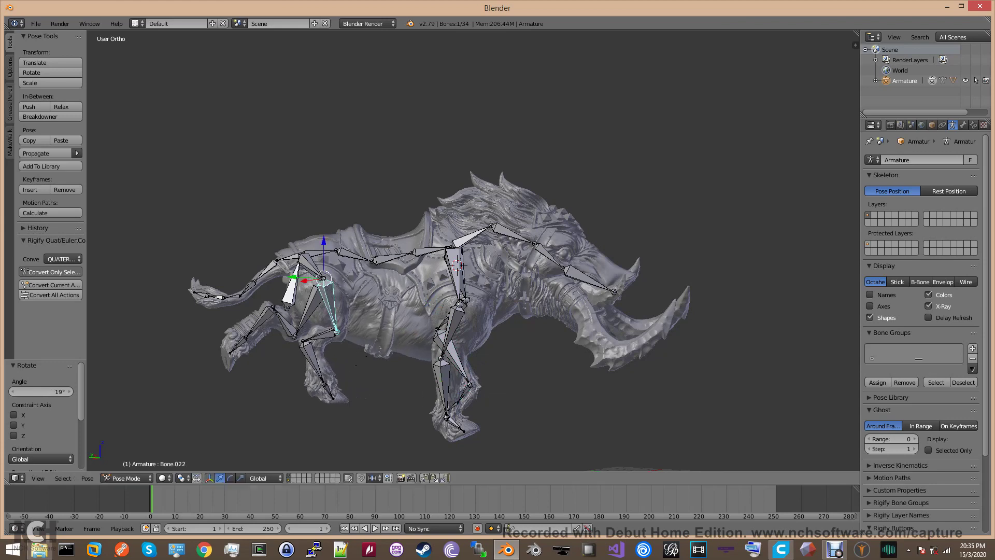
right_click(319, 337)
key("r")
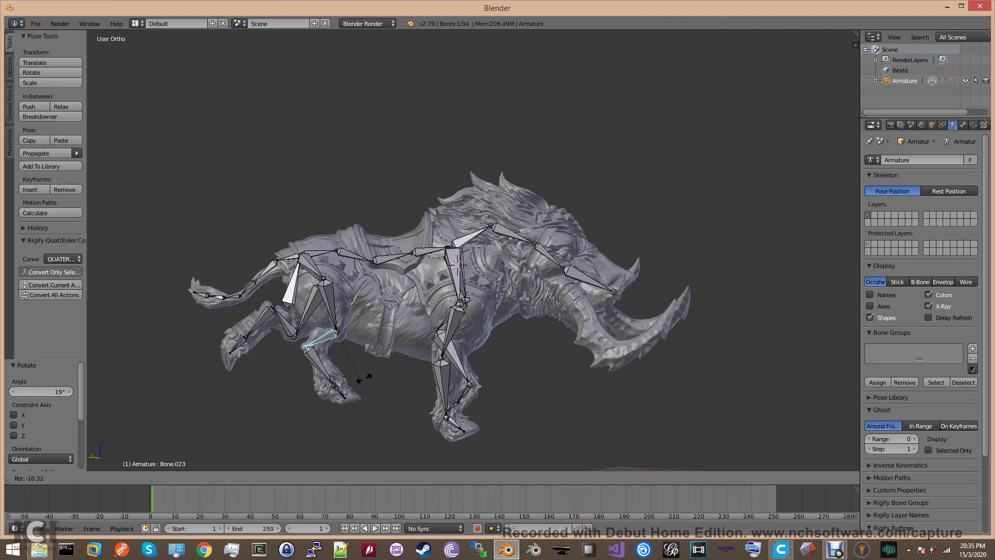
left_click(363, 379)
Step: Pose the forward hind leg's lower part by rotating its lower leg bone 21.1° and its foot bone -20.2°
right_click(323, 368)
key("r")
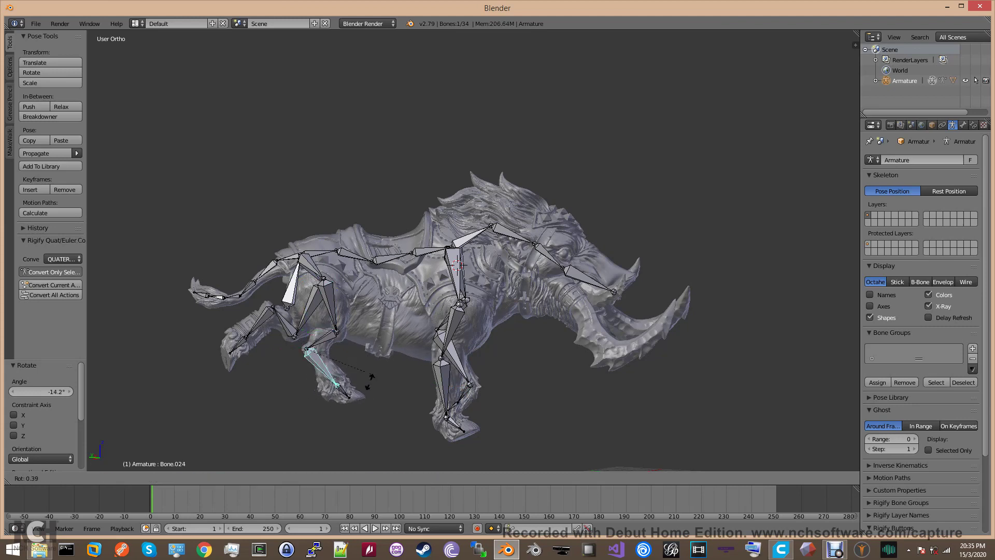
left_click(355, 391)
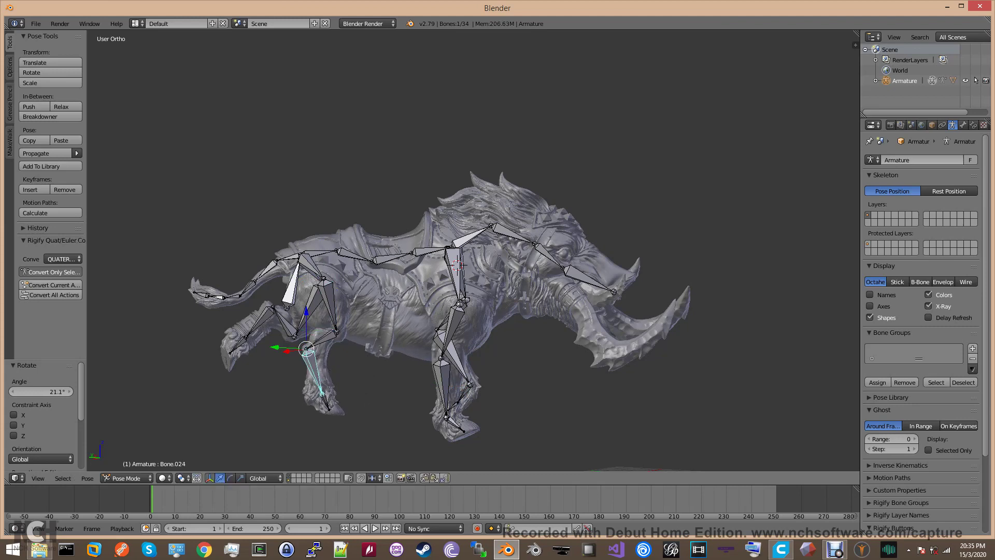
right_click(328, 401)
key("r")
left_click(366, 384)
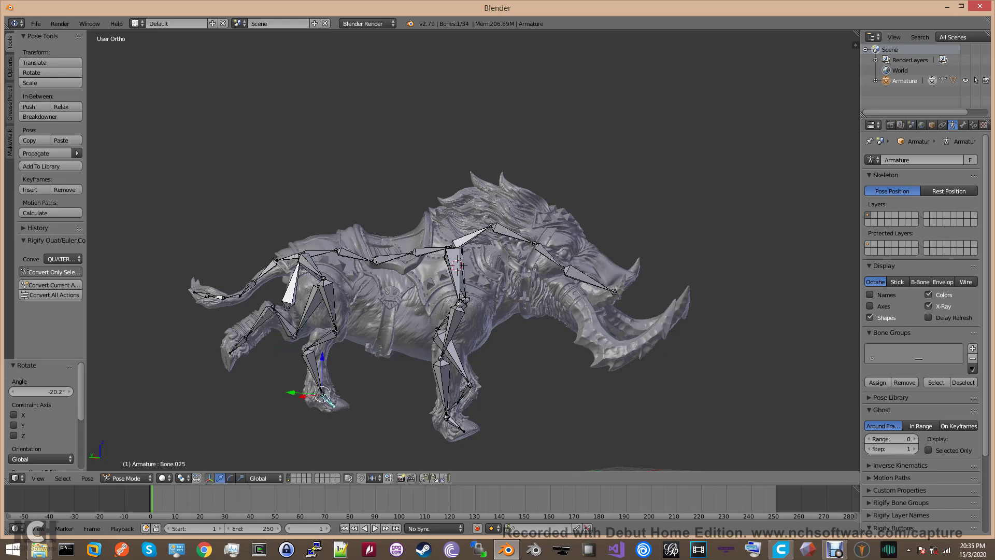
Step: Rotate the forward hind leg's upper bone just below the hip by 2.69°
right_click(331, 307)
key("r")
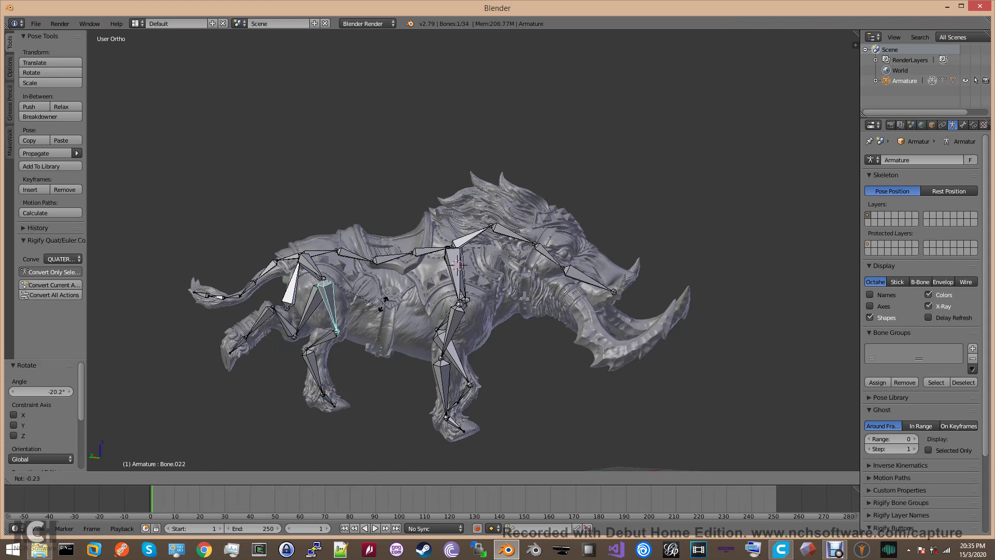
left_click(375, 307)
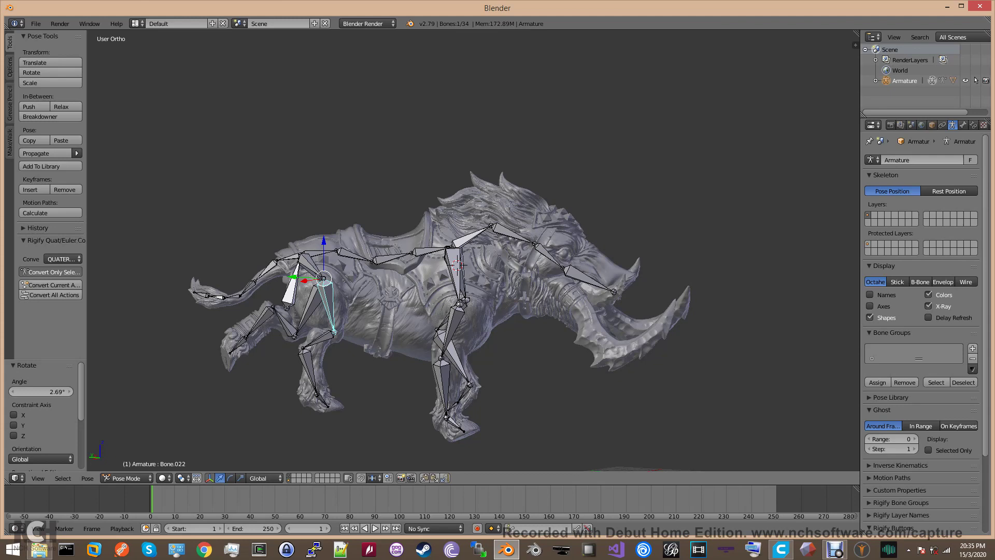
Step: Show only the layer holding the Wulf-Hog mesh, hiding the armature, and select the posed mesh
middle_click_drag(493, 311, 305, 313)
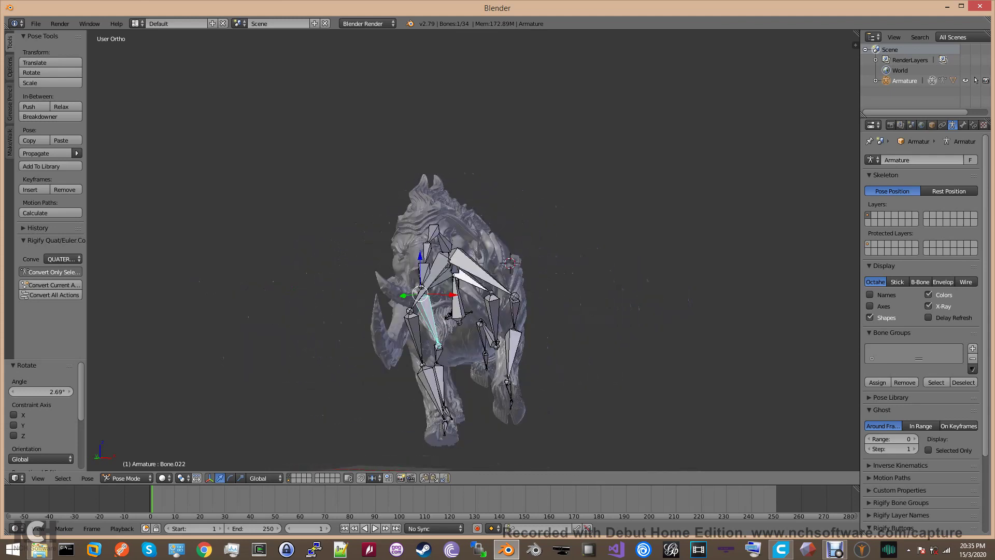
left_click(289, 476)
middle_click_drag(363, 337, 451, 343)
middle_click_drag(586, 311, 656, 311)
right_click(493, 301)
Step: Export the posed Wulf-Hog mesh as an STL file named "wulf 1" to D:\Workspace
left_click(36, 24)
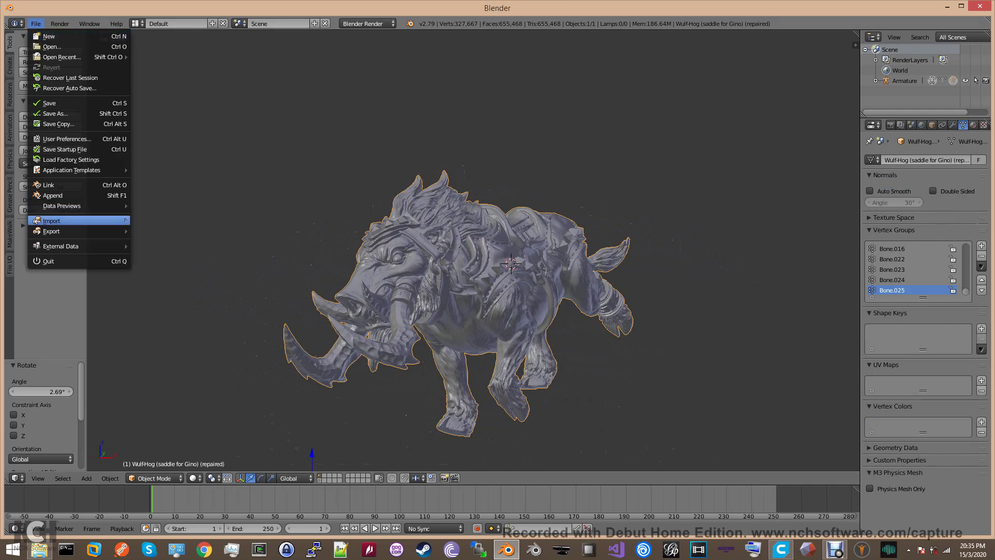
mouse_move(52, 231)
left_click(157, 314)
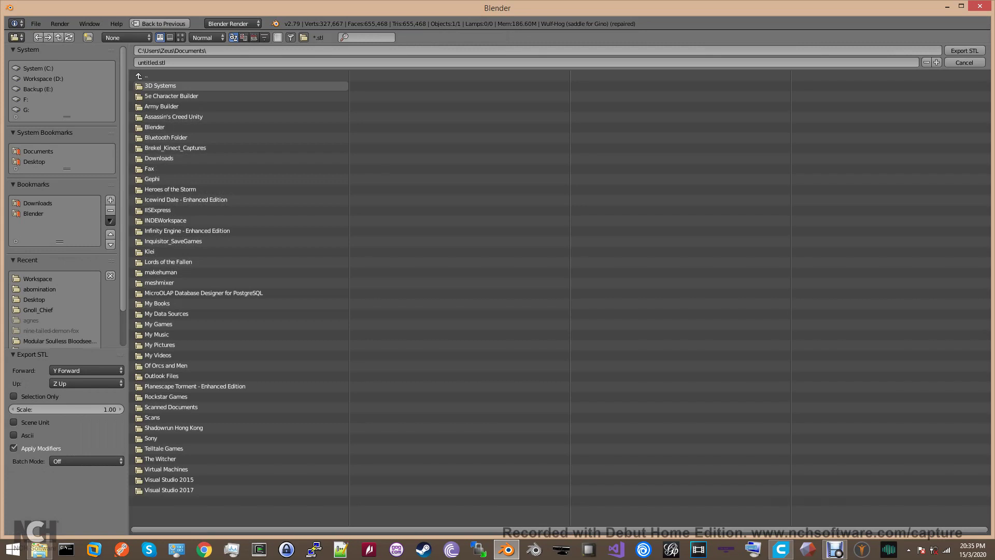
left_click(43, 79)
left_click(160, 232)
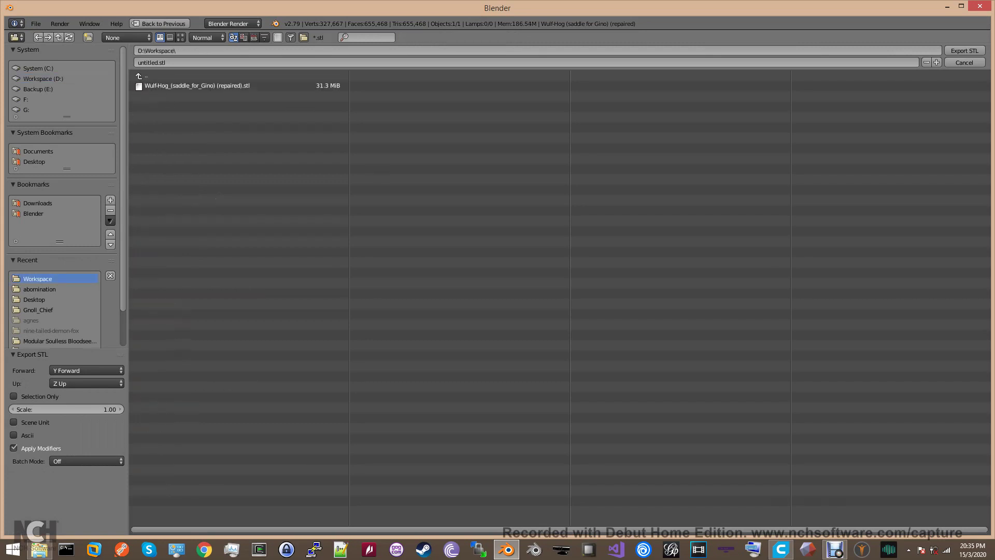
left_click(176, 63)
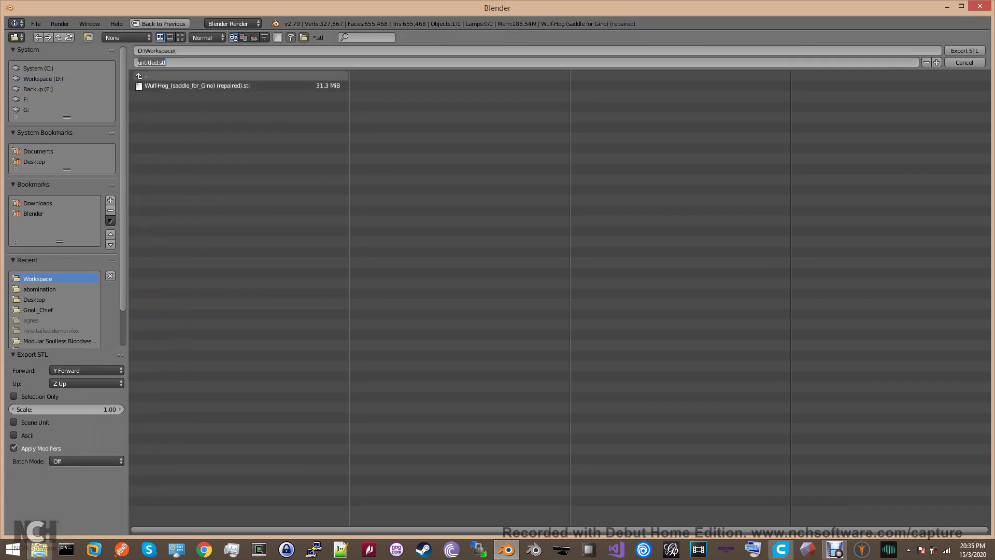
type("wulf-1")
key("Return")
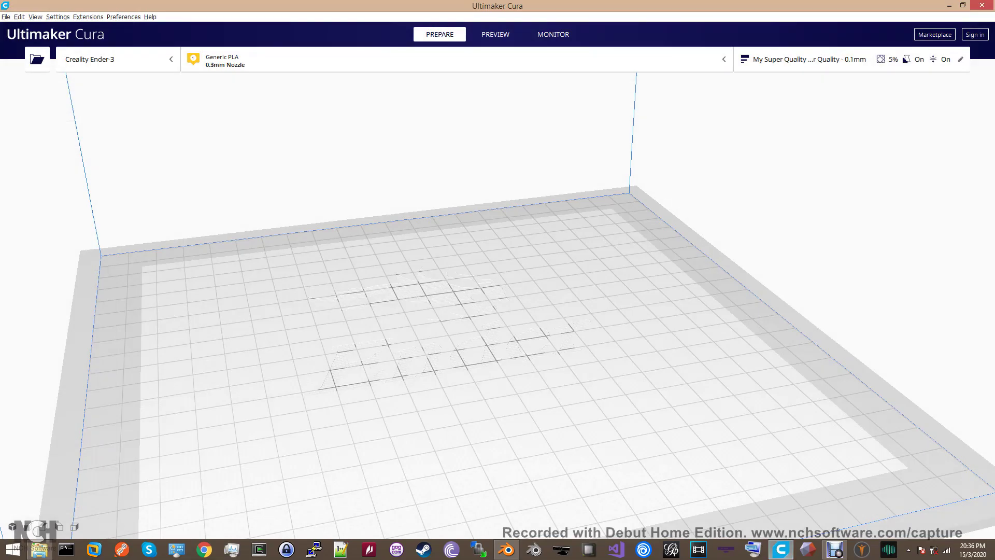
Step: In Ultimaker Cura, open "wulf 1.stl" from D:\Workspace to load the posed model
key("ctrl+o")
double_click(124, 85)
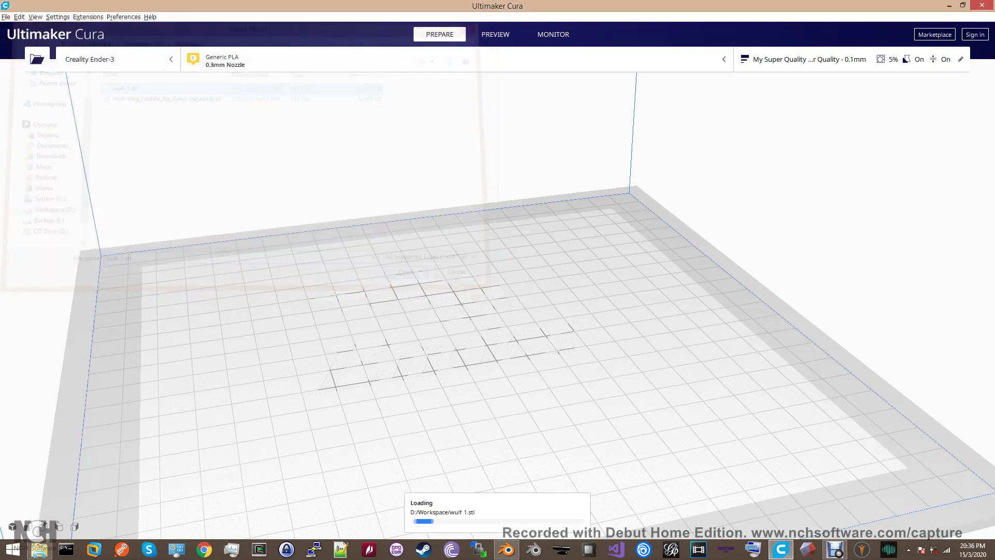